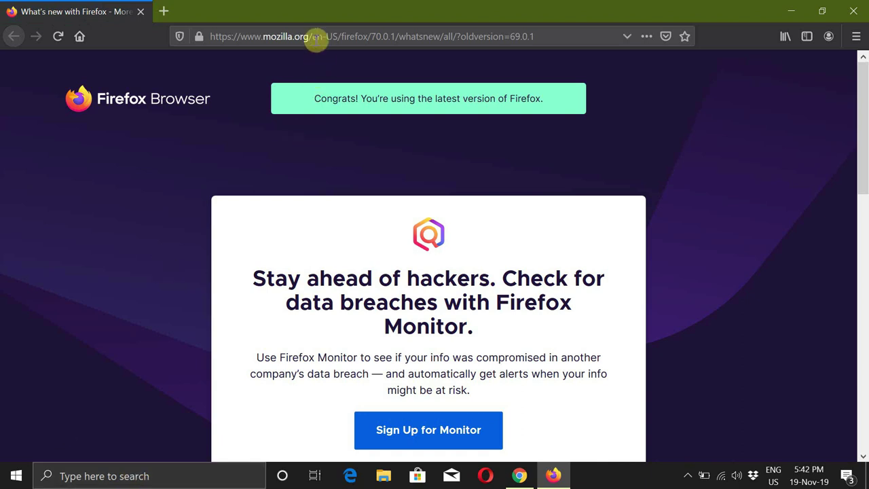
Select the Firefox address bar to go to a different web address.
click(316, 39)
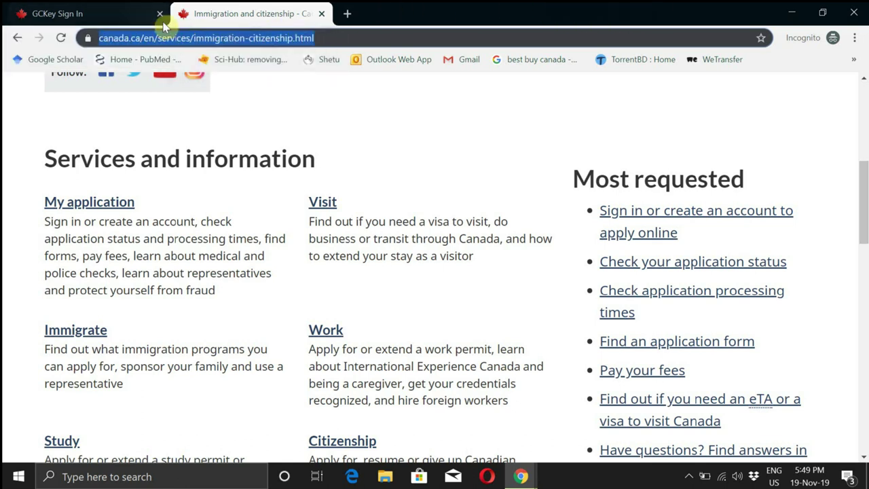
Close the Immigration tab and load the canada.ca immigration URL in place of the GCKey address.
click(321, 13)
click(249, 38)
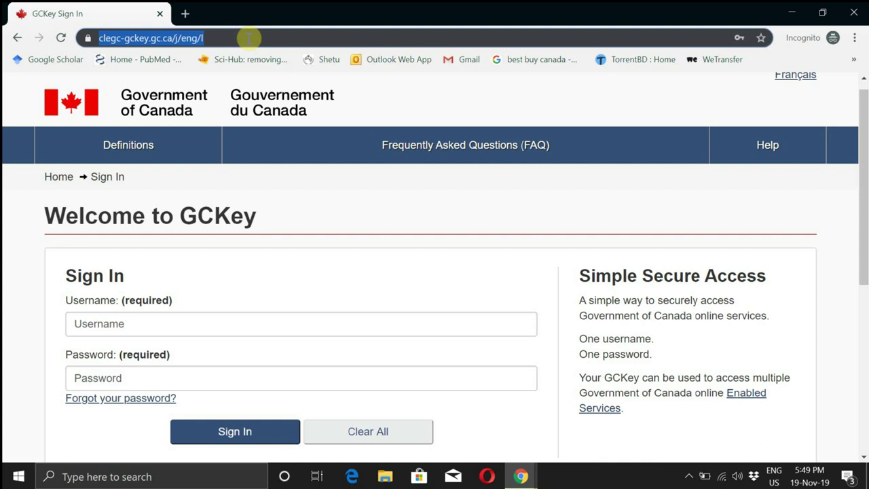
text(https://www.canada.ca/en/services/immigration-citizenship.html)
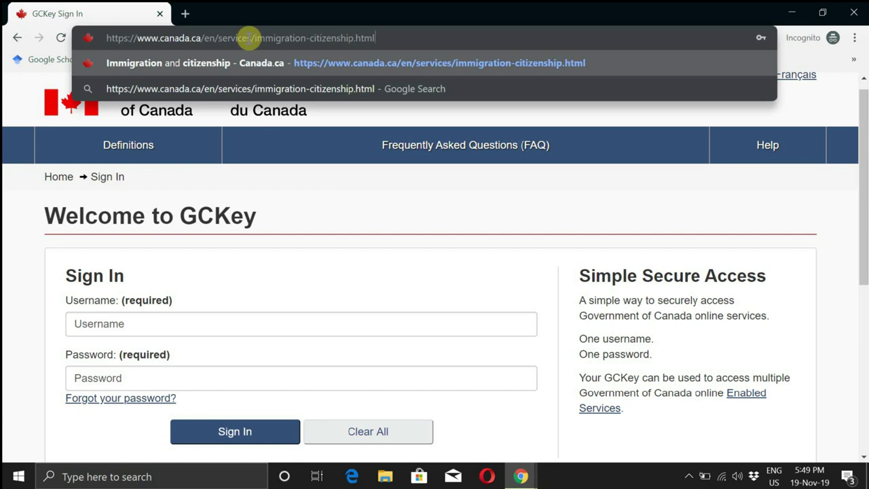
key(Return)
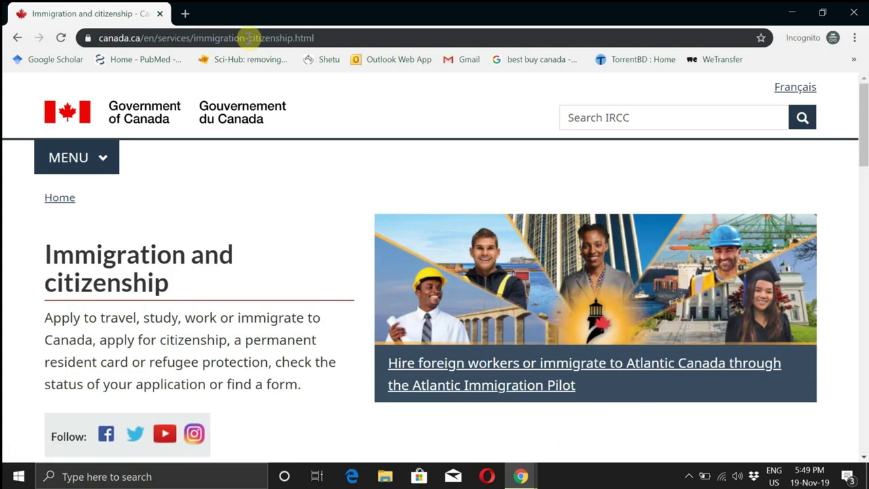
Open the 'Sign in or create an account to apply online' page.
scroll(305, 184, down, 3)
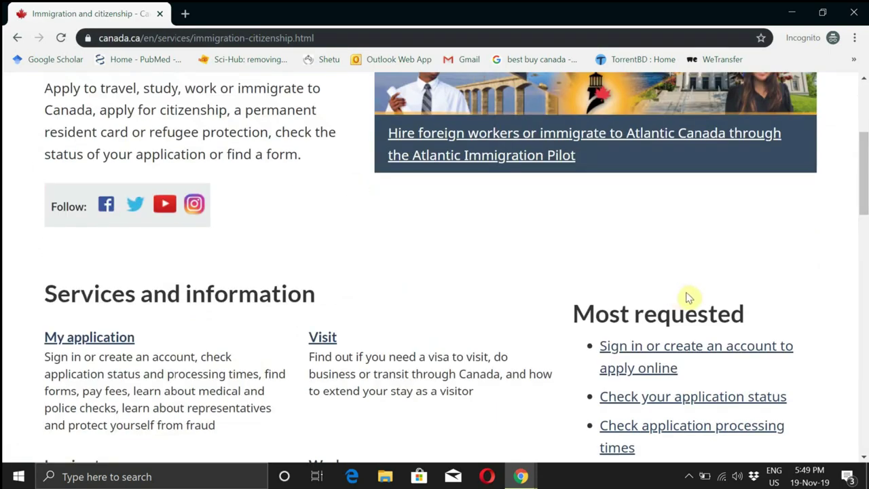
scroll(688, 298, down, 2)
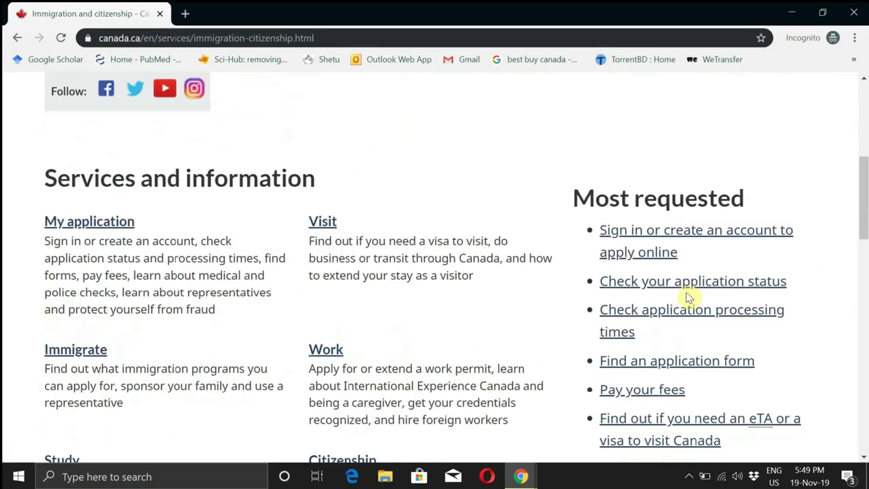
click(667, 245)
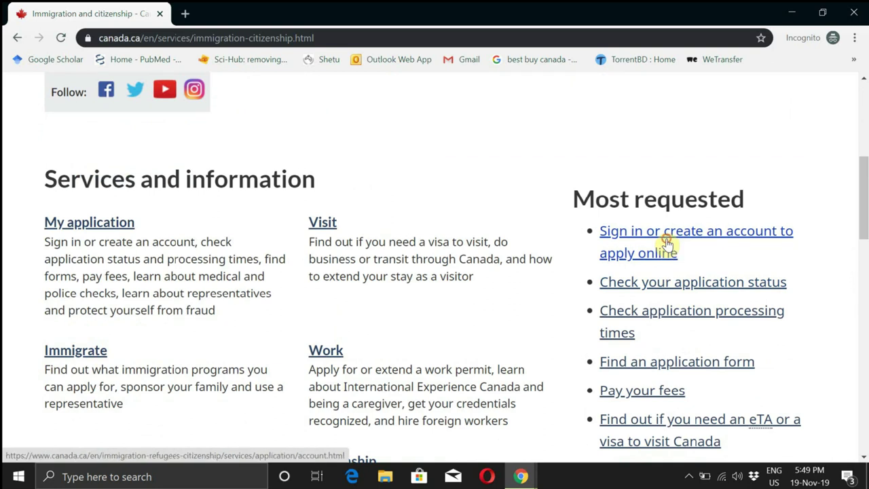
Scroll past the Option 1/Option 2 boxes to the 'Don't have an account?' Register section.
scroll(667, 244, down, 2)
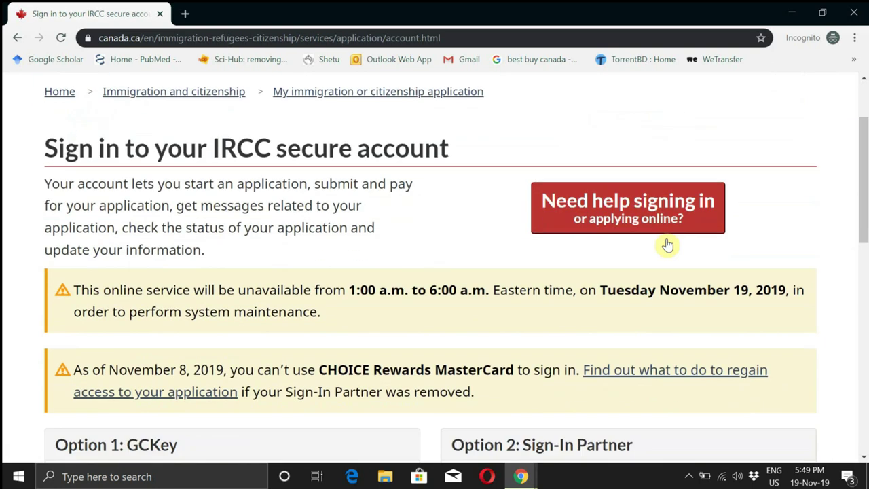
scroll(667, 245, down, 2)
scroll(667, 245, down, 3)
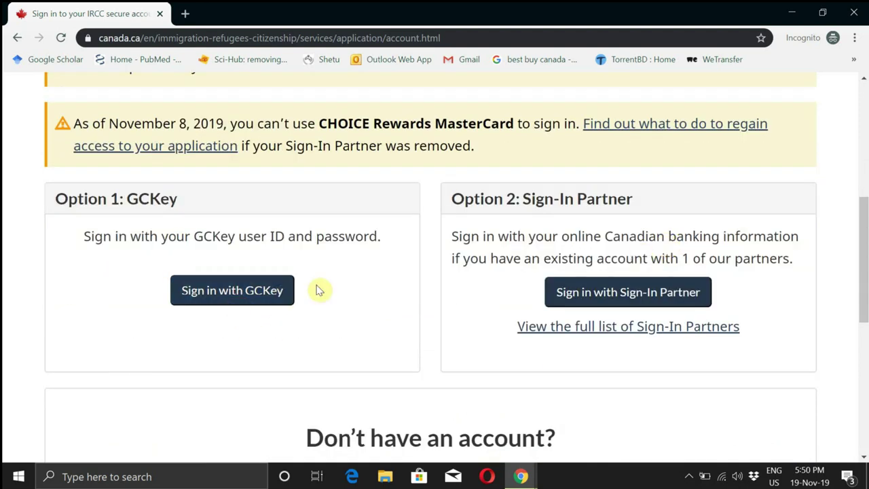
scroll(353, 297, down, 2)
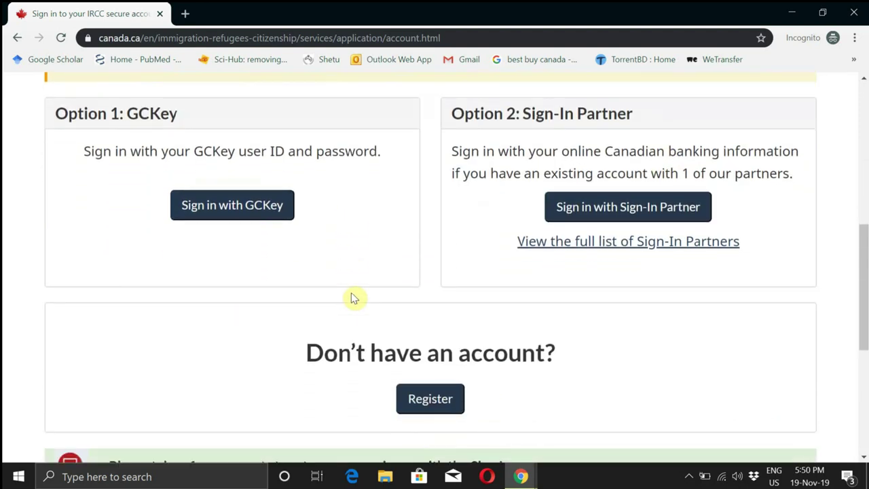
scroll(353, 298, down, 2)
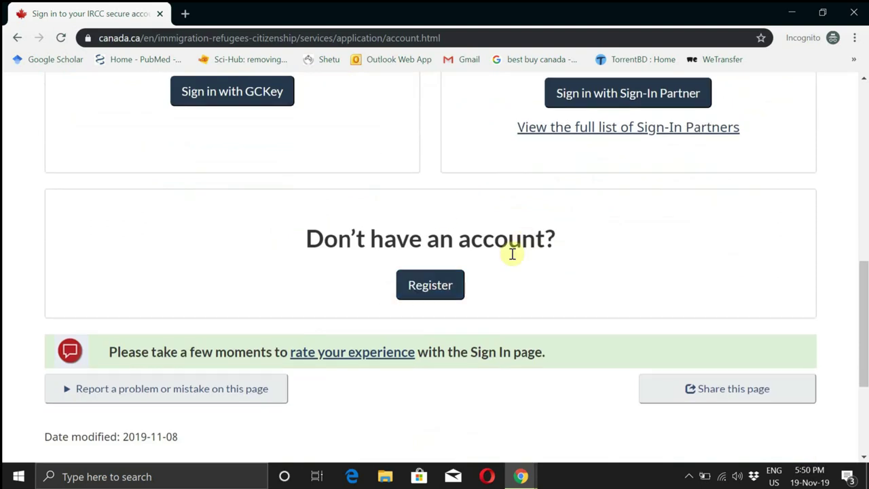
Open the Register page and scroll through the nine 'To register with GCKey' steps.
click(438, 285)
scroll(438, 285, down, 3)
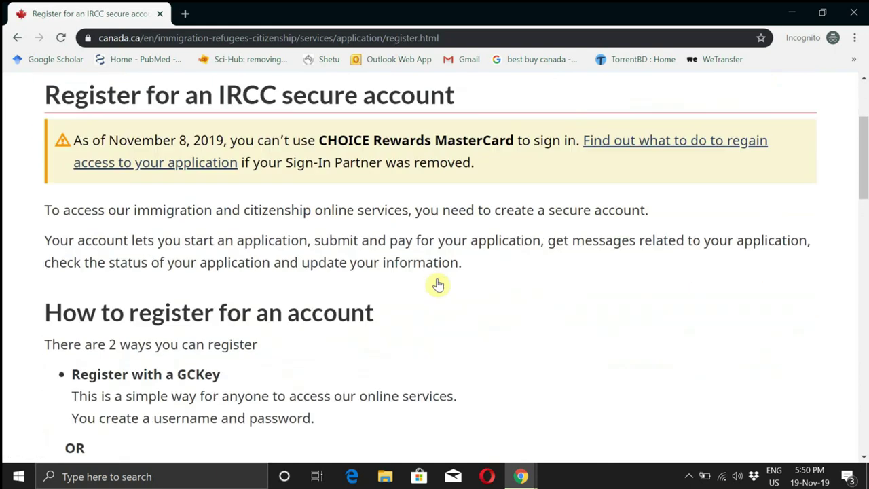
scroll(437, 285, down, 3)
scroll(438, 285, up, 4)
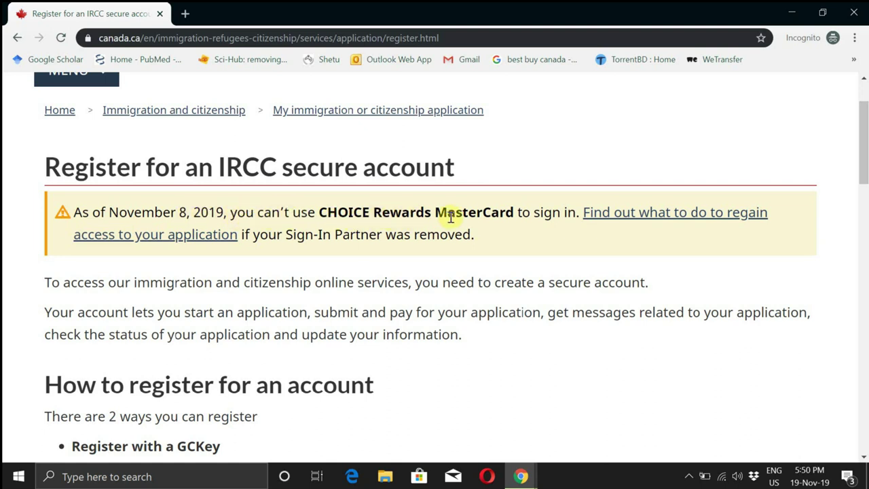
scroll(543, 237, down, 2)
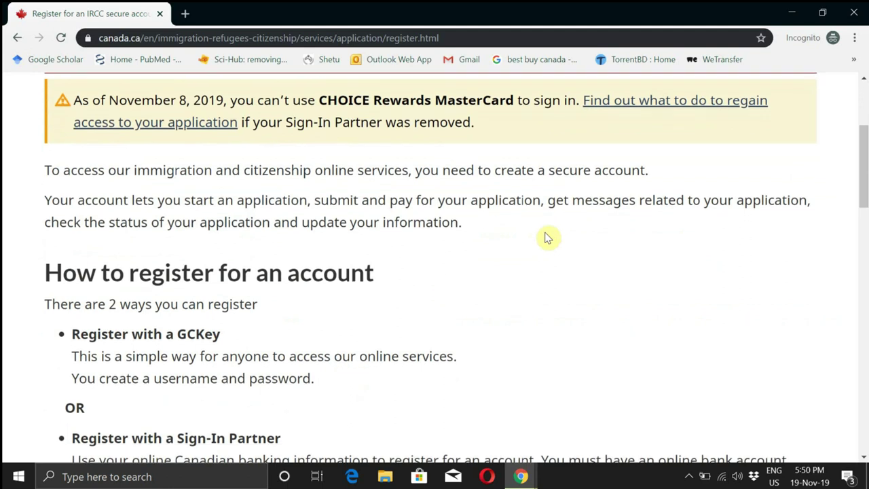
scroll(549, 238, down, 2)
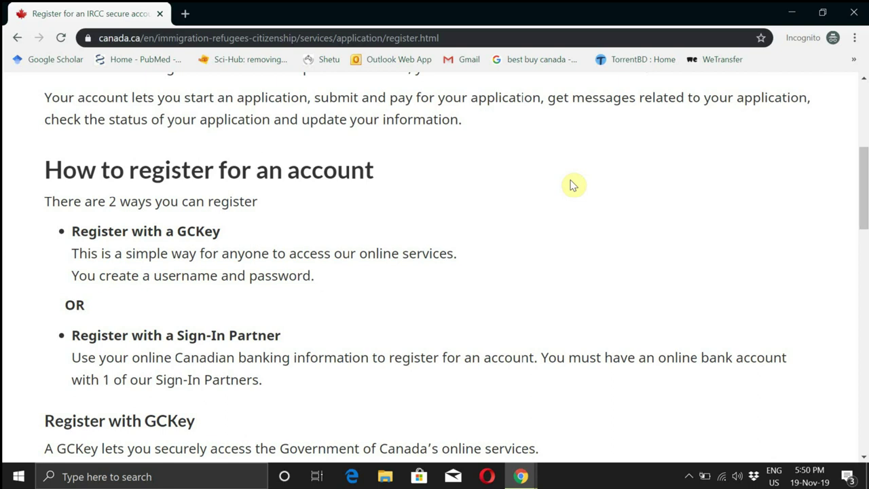
scroll(572, 184, down, 1)
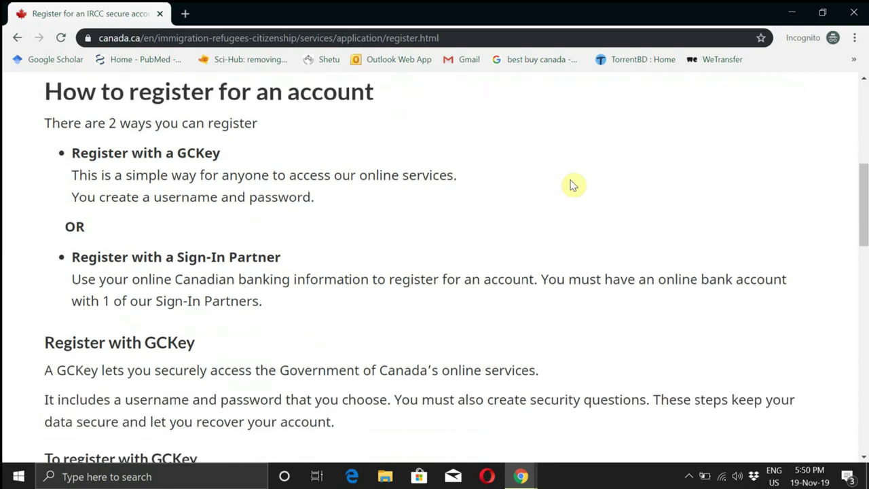
scroll(572, 185, down, 2)
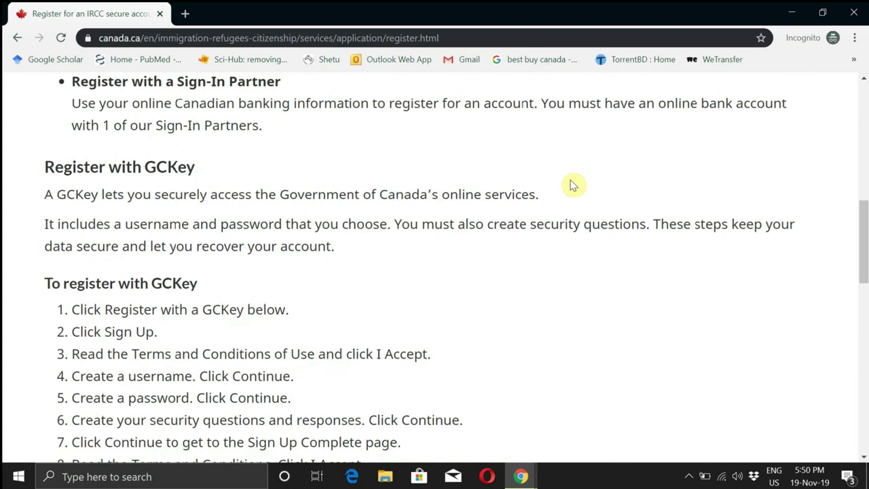
scroll(572, 185, down, 1)
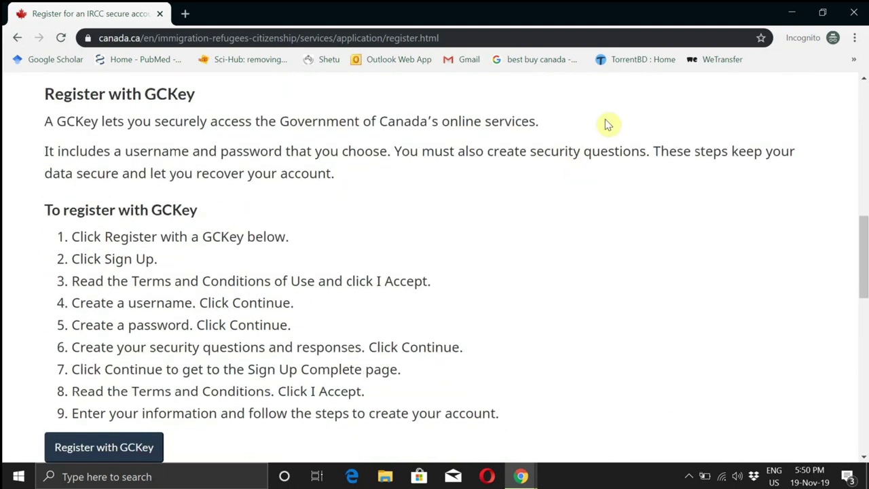
scroll(607, 124, down, 1)
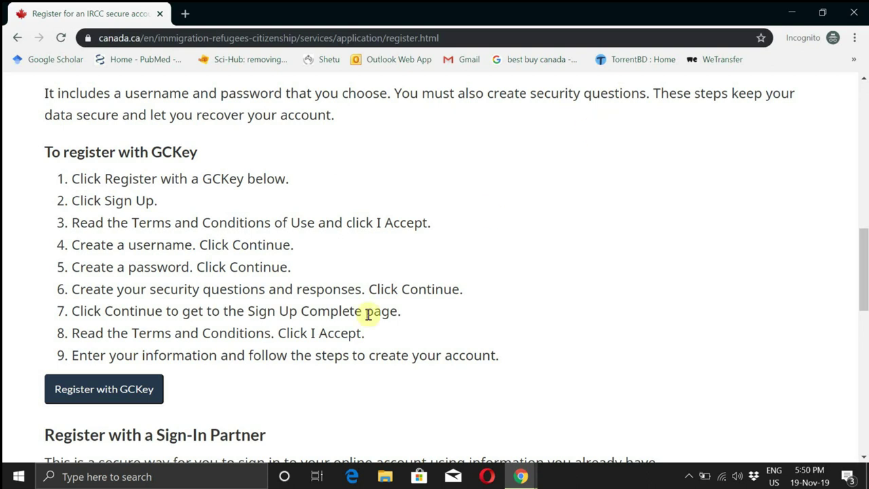
scroll(367, 314, down, 1)
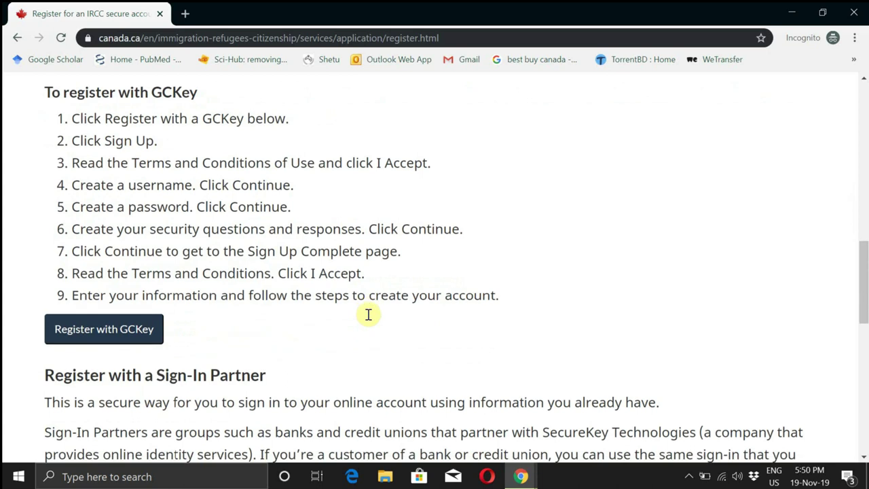
Choose Register with GCKey, then Sign Up, and accept the GCKey Terms and Conditions.
click(126, 338)
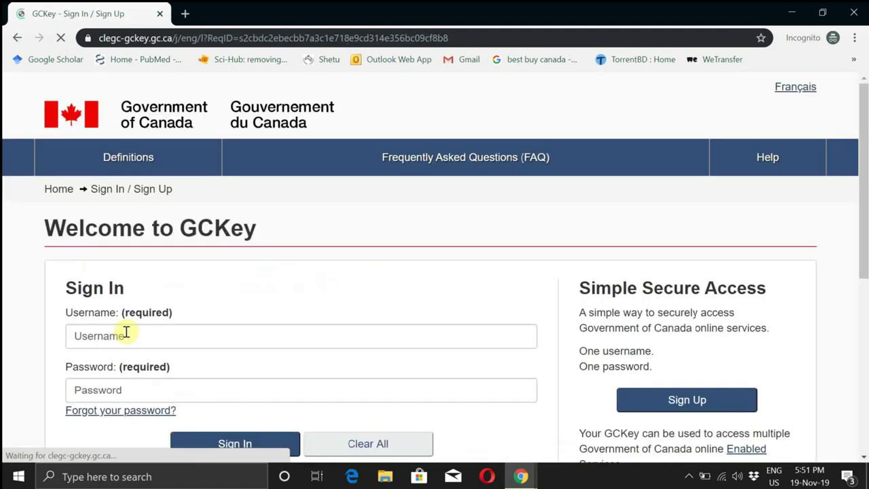
scroll(123, 334, down, 1)
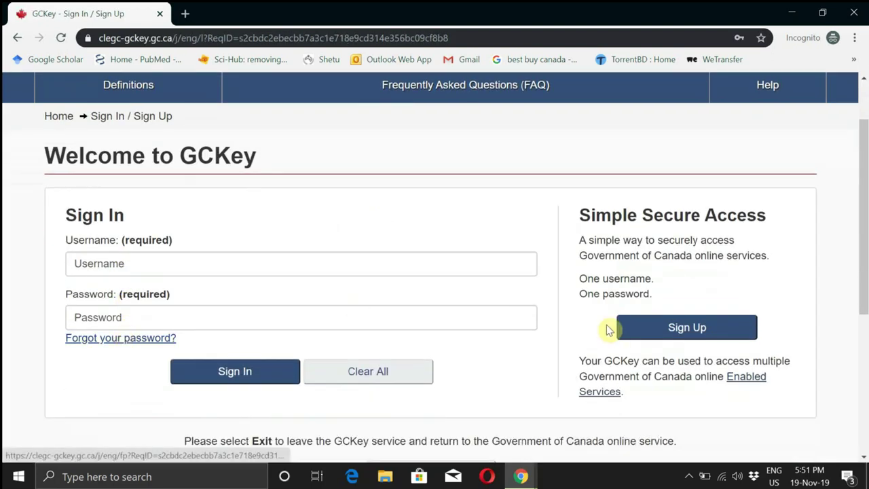
click(641, 330)
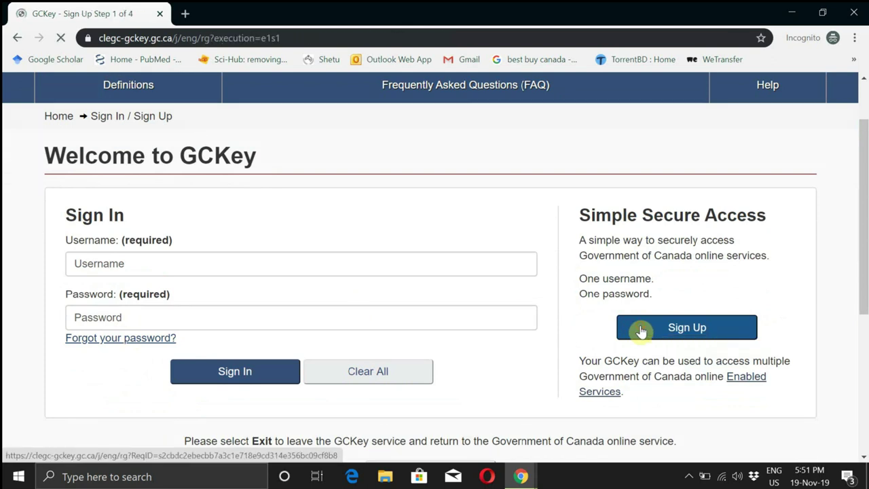
scroll(641, 331, down, 2)
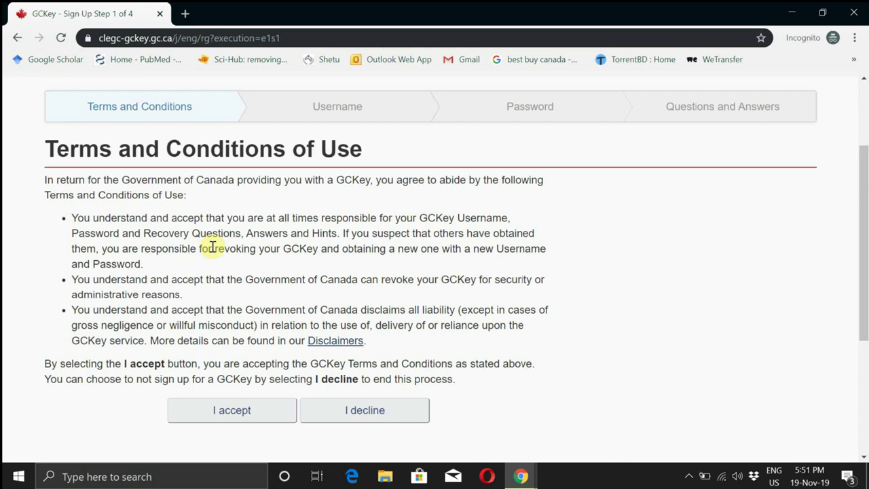
click(217, 412)
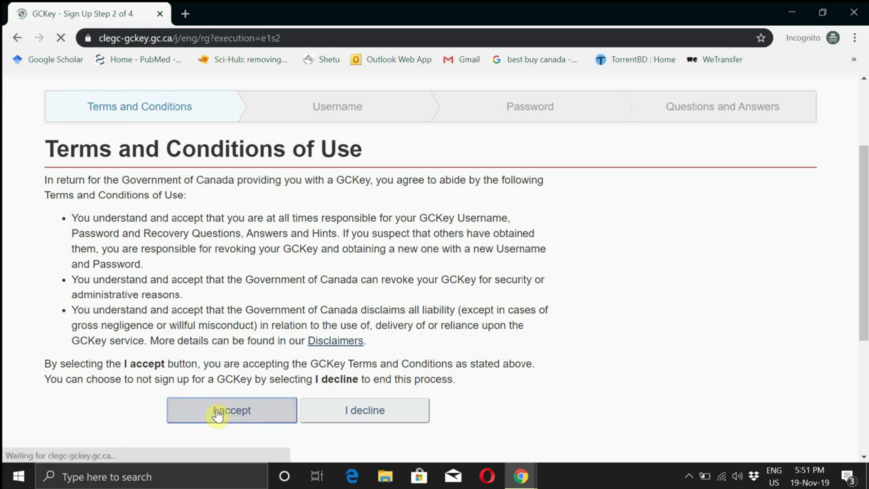
scroll(217, 415, down, 2)
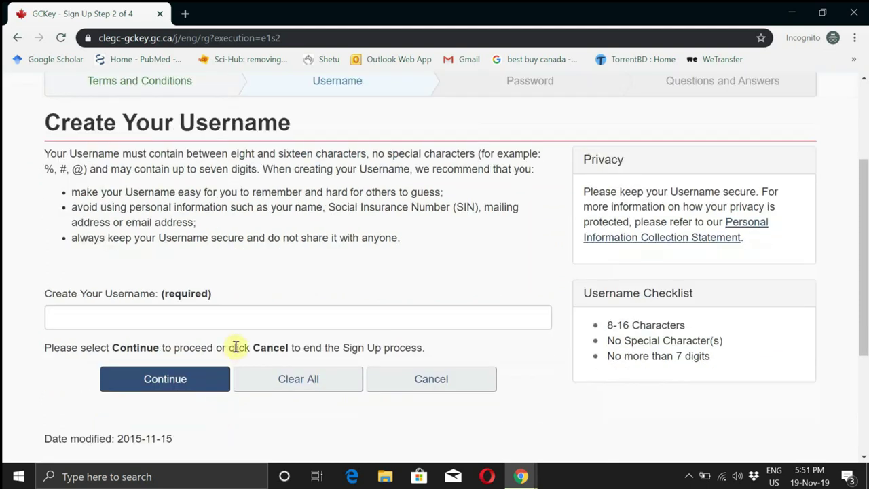
Enter a new username in Create Your Username and submit it for the availability check.
scroll(247, 310, down, 1)
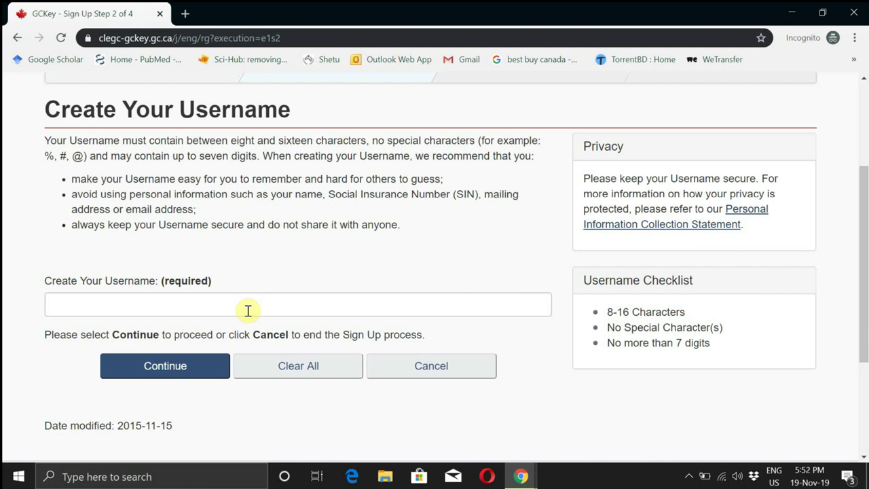
click(248, 311)
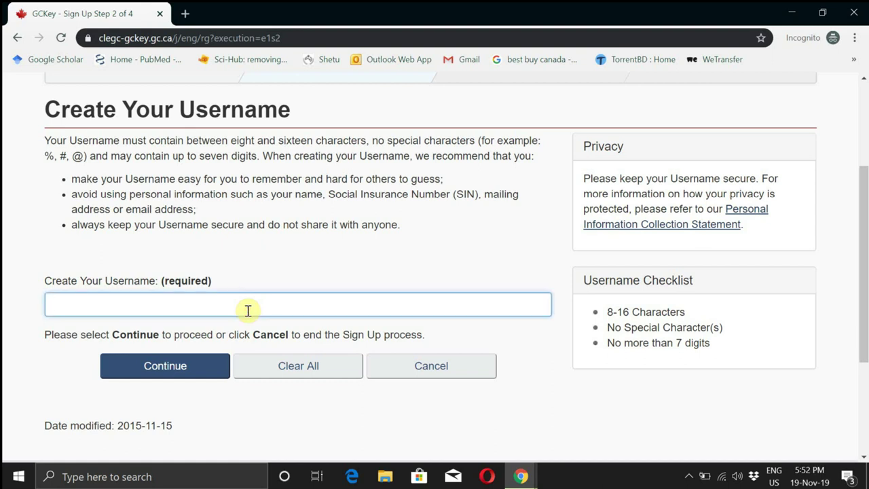
text(imran)
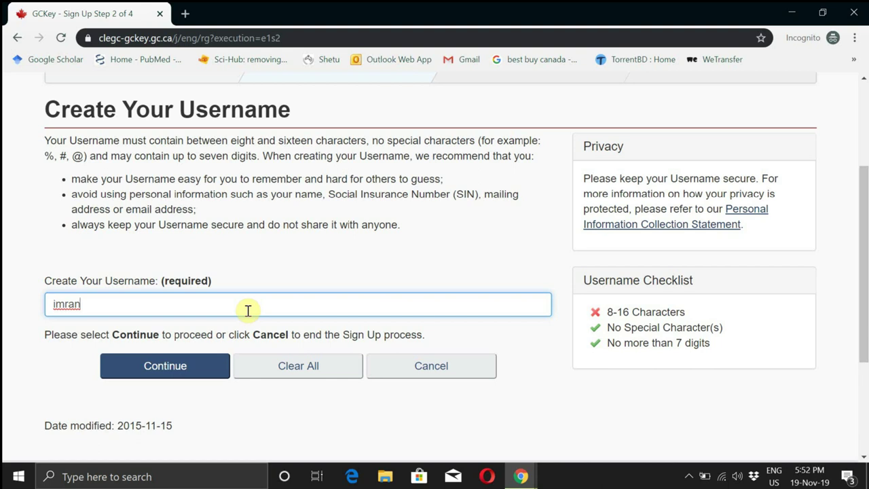
text(007)
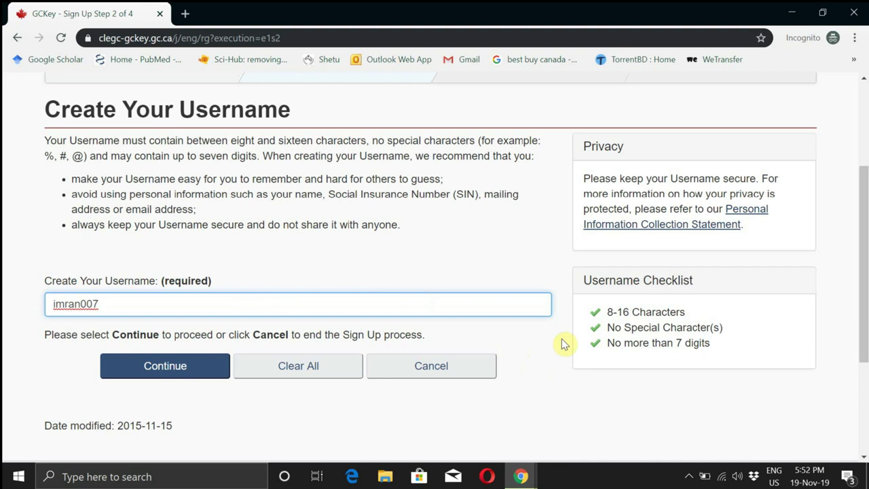
click(172, 367)
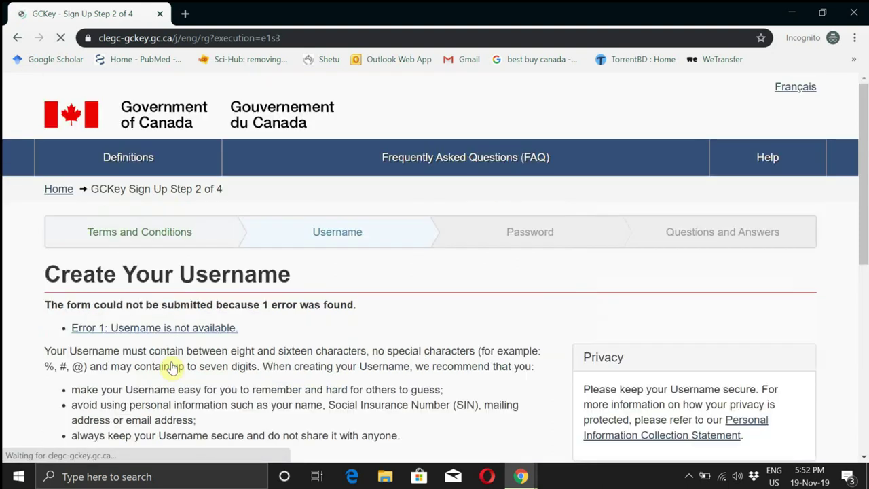
Revise the username's trailing digits twice and resubmit until GCKey accepts it.
scroll(172, 367, down, 3)
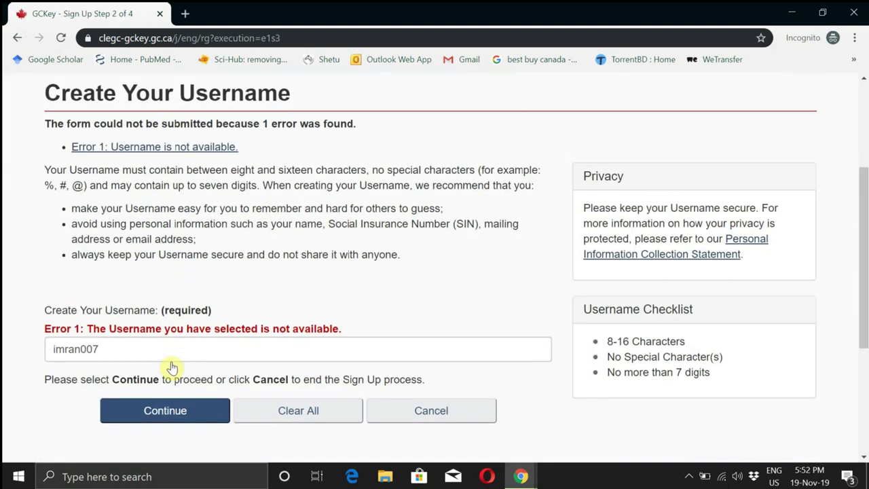
click(140, 353)
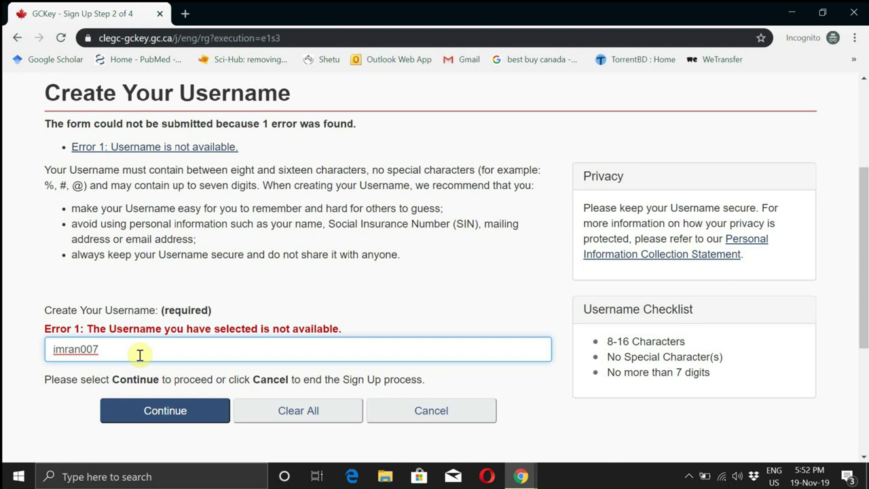
key(BackSpace)
key(BackSpace)
key(BackSpace)
text(2016)
click(152, 412)
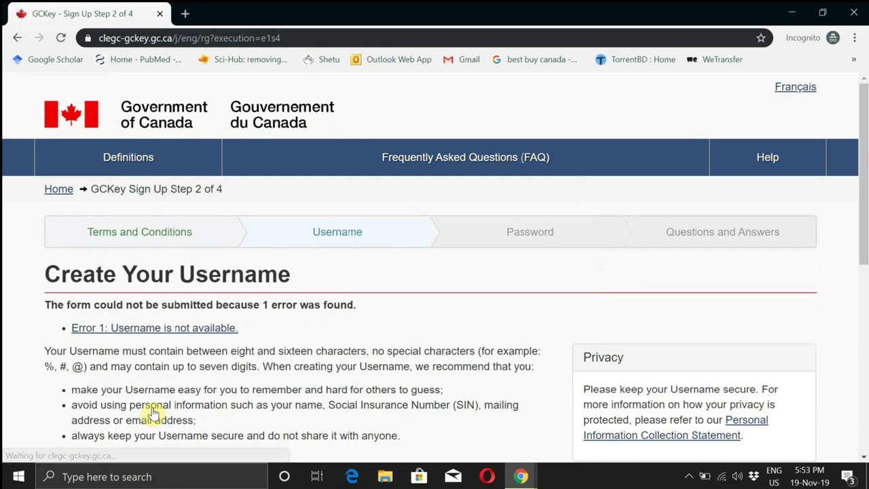
scroll(153, 413, down, 2)
click(136, 385)
key(BackSpace)
key(BackSpace)
key(BackSpace)
key(BackSpace)
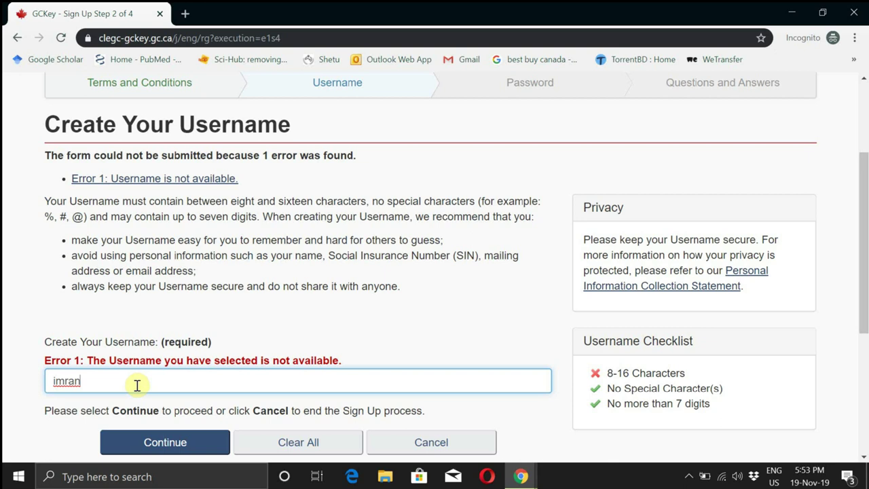
text(0013)
click(165, 442)
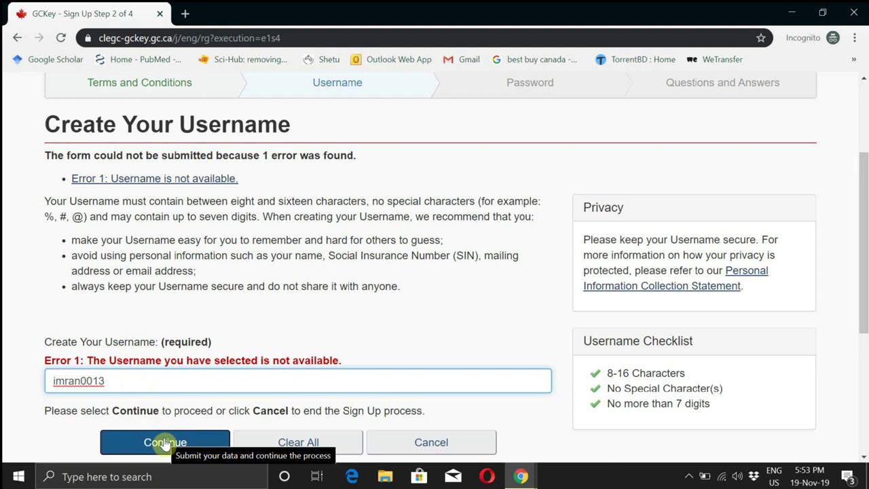
click(165, 443)
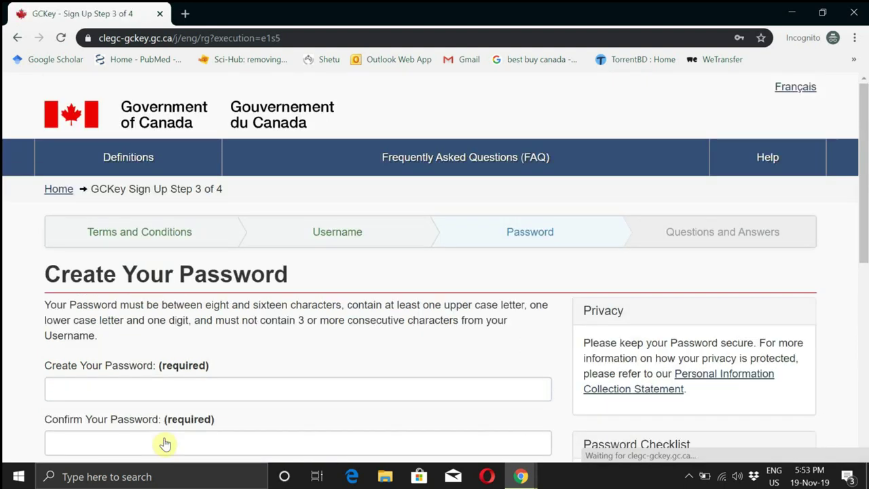
Enter a 12-character password meeting the checklist rules in Create Your Password.
scroll(165, 443, down, 1)
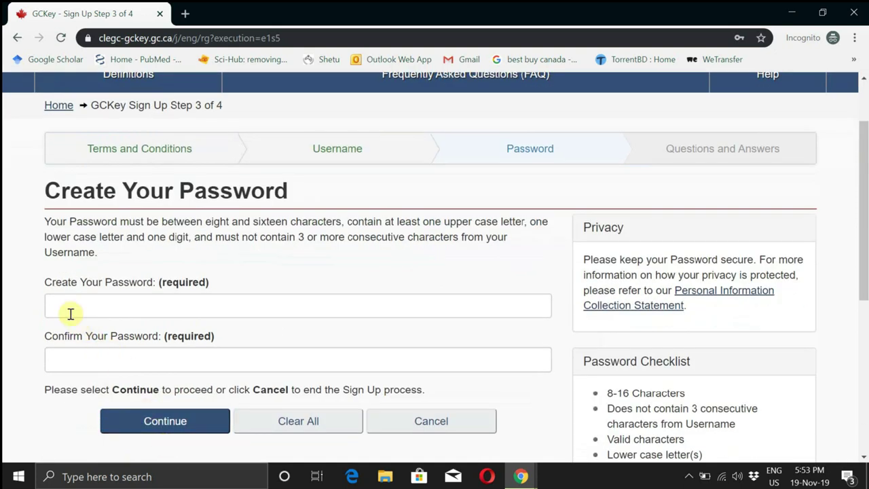
click(71, 313)
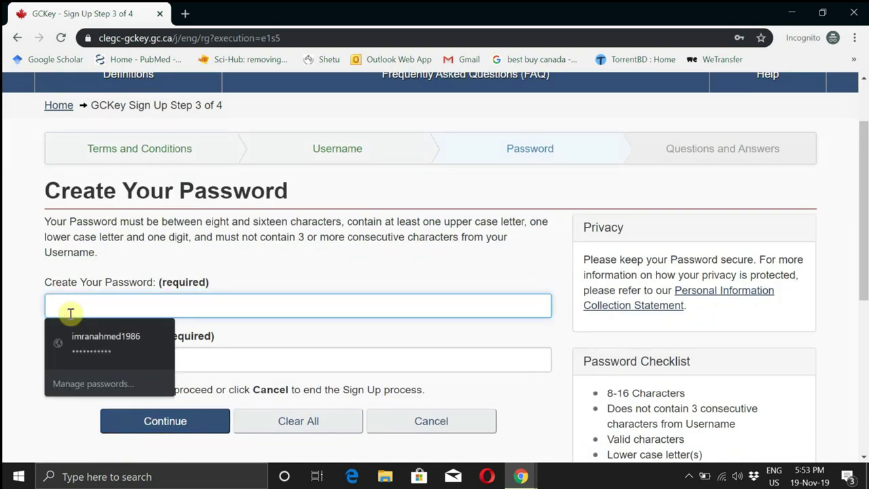
click(253, 282)
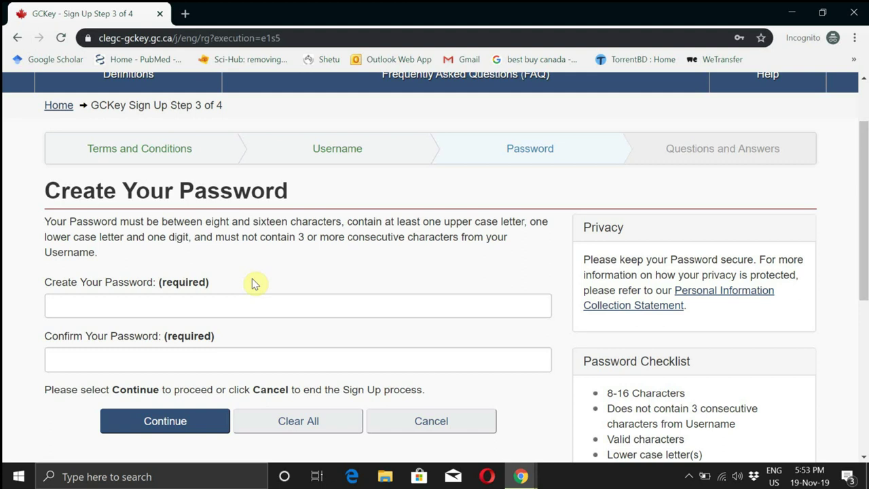
scroll(253, 283, down, 2)
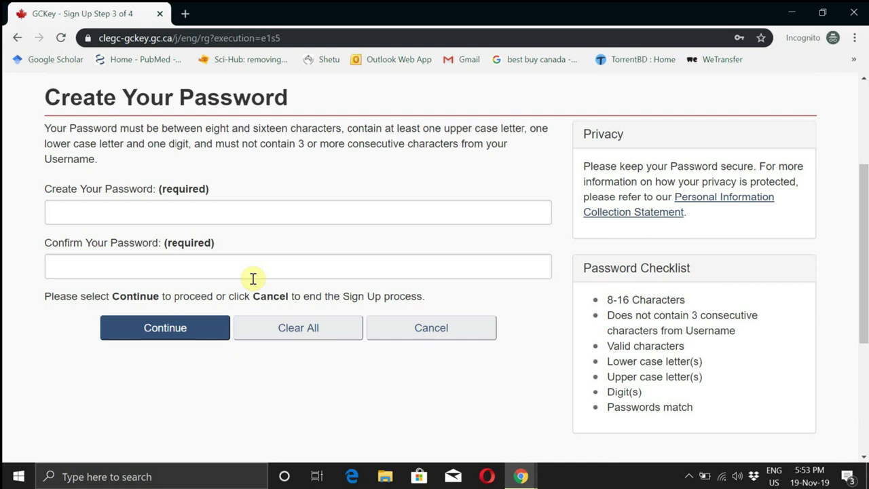
click(184, 213)
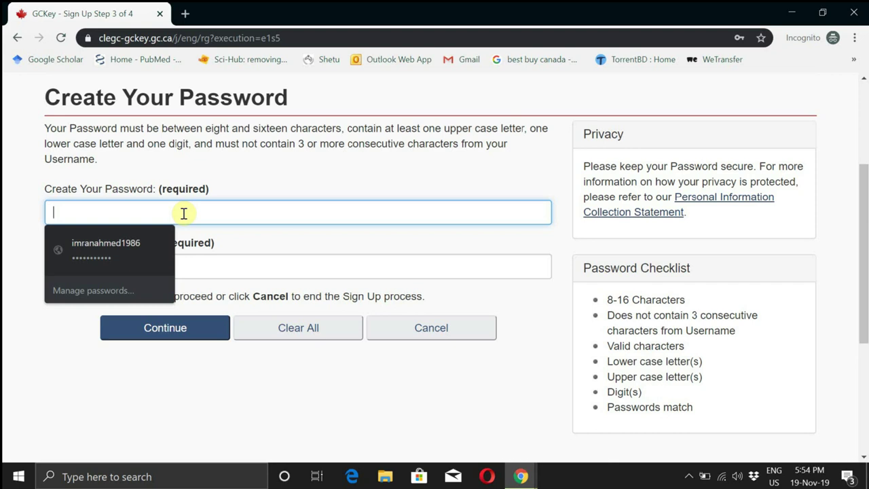
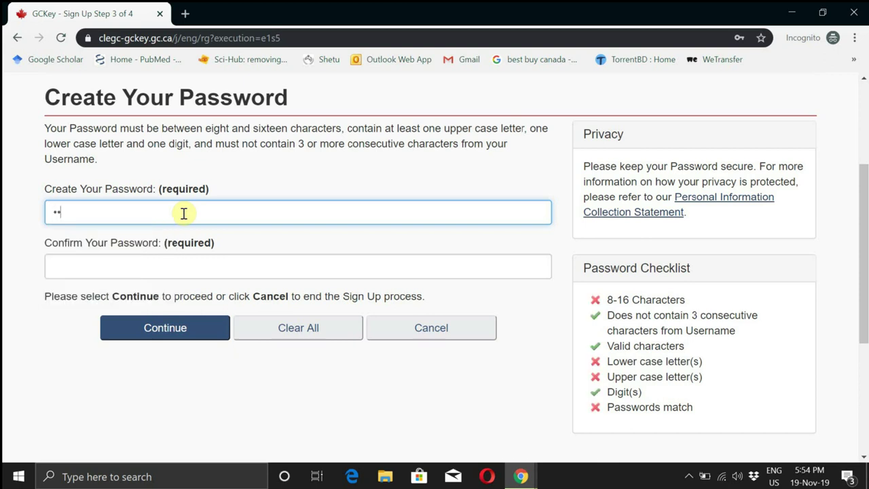
key(BackSpace)
key(BackSpace)
key(BackSpace)
key(BackSpace)
key(BackSpace)
key(BackSpace)
key(BackSpace)
key(BackSpace)
key(BackSpace)
key(BackSpace)
Retype the same password in Confirm Your Password and submit it.
click(157, 260)
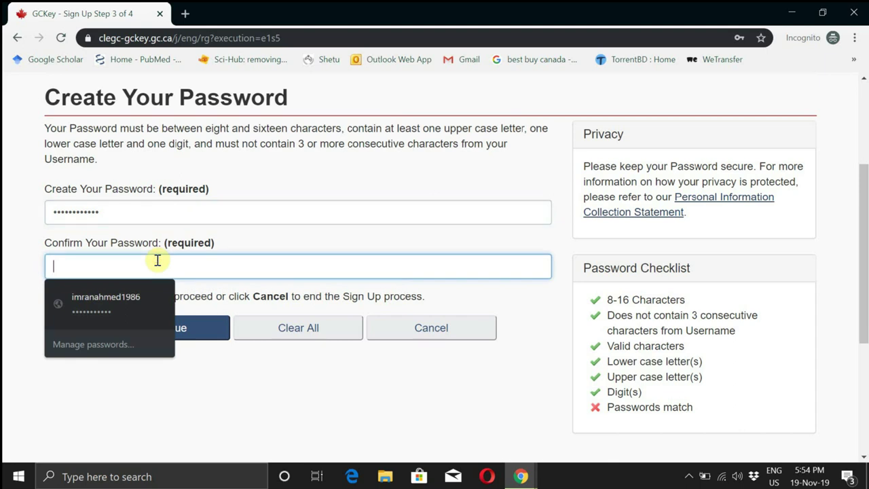
text(••••••••••••)
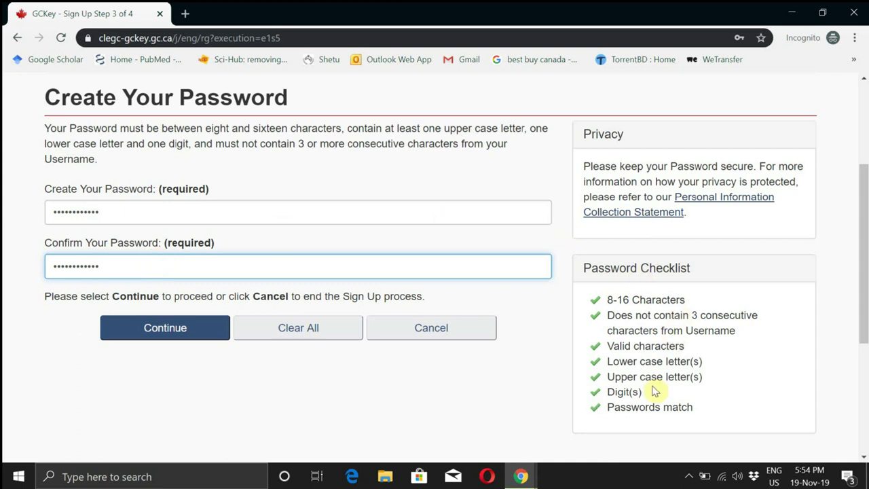
mouse_move(653, 332)
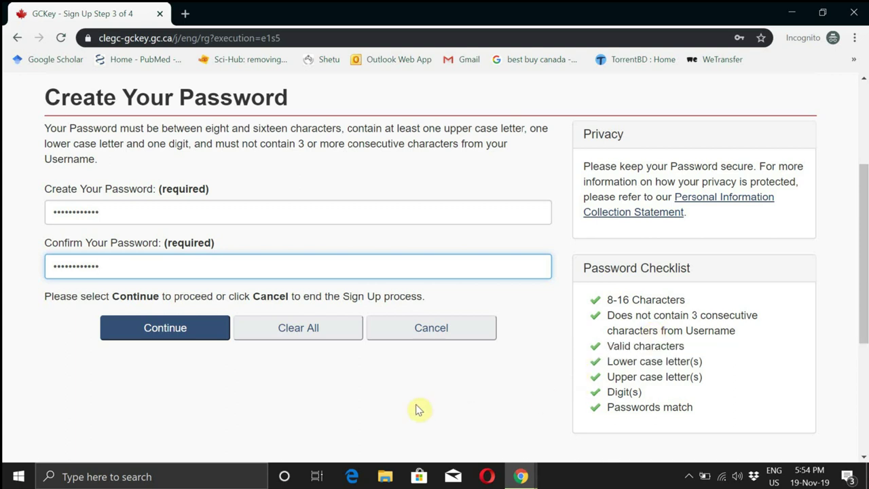
click(197, 330)
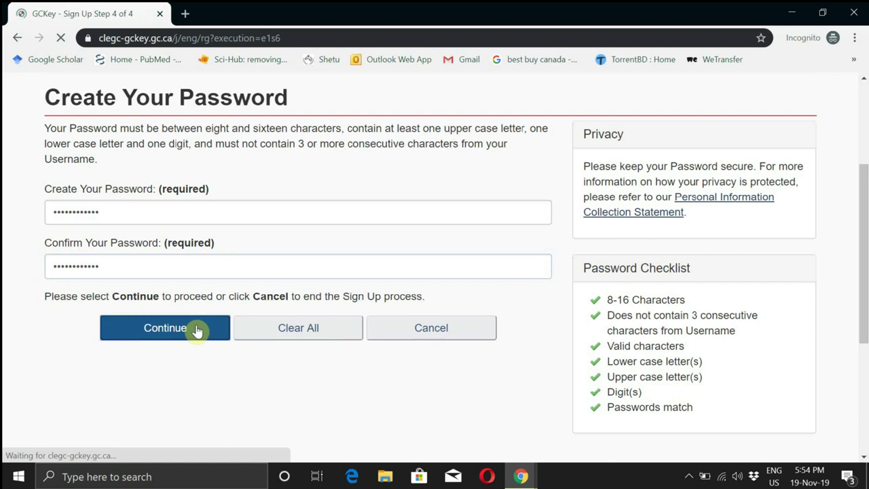
Scroll through the Step 4 of 4 recovery form and open the recovery question dropdown.
scroll(198, 331, down, 1)
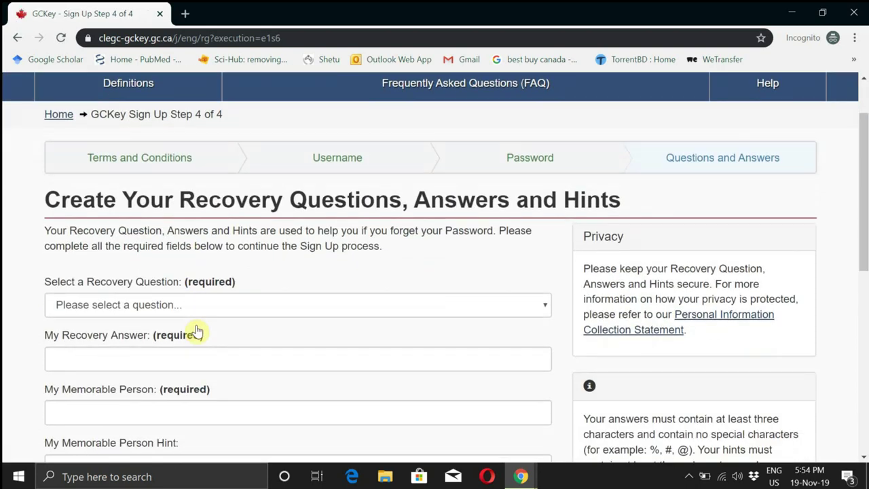
scroll(196, 330, down, 1)
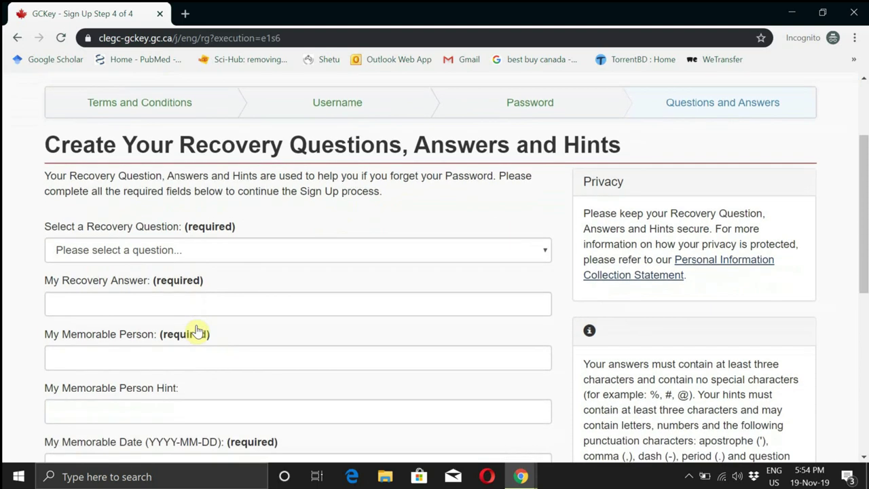
scroll(226, 275, down, 1)
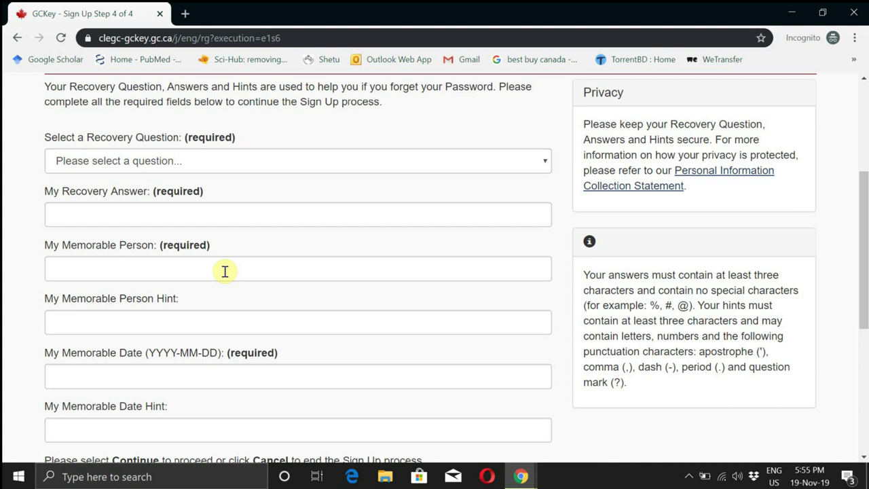
scroll(225, 271, down, 1)
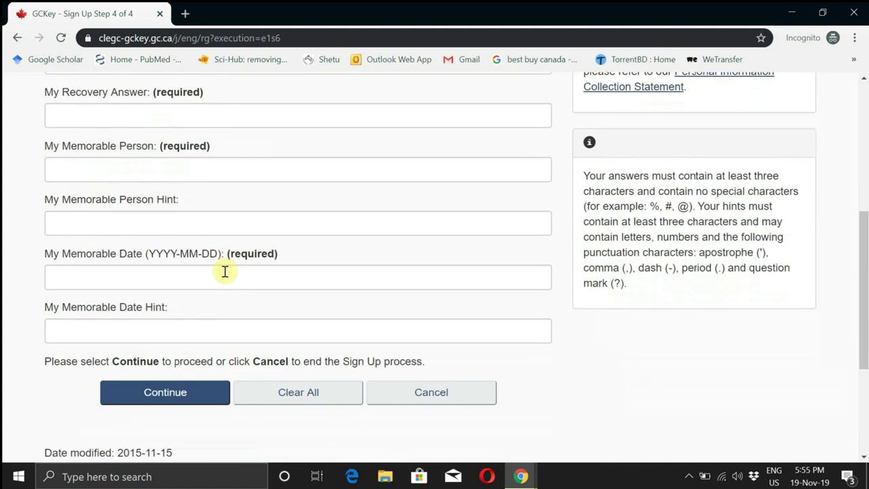
scroll(225, 272, up, 1)
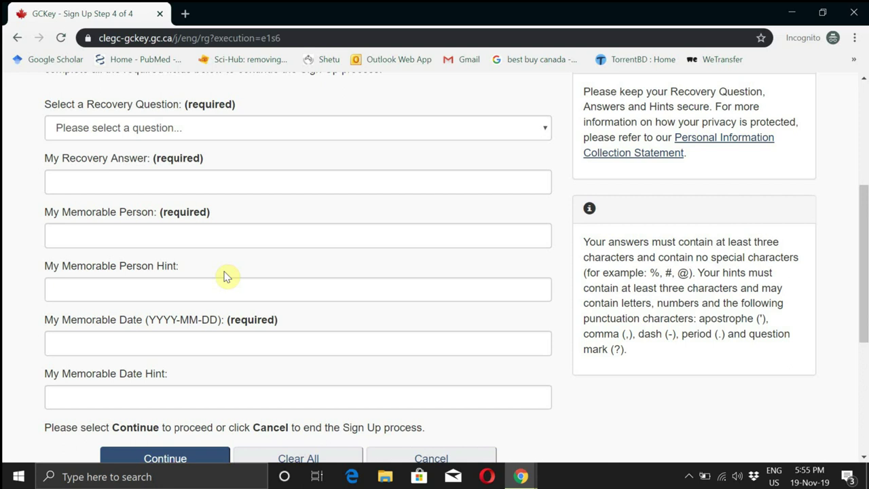
click(344, 141)
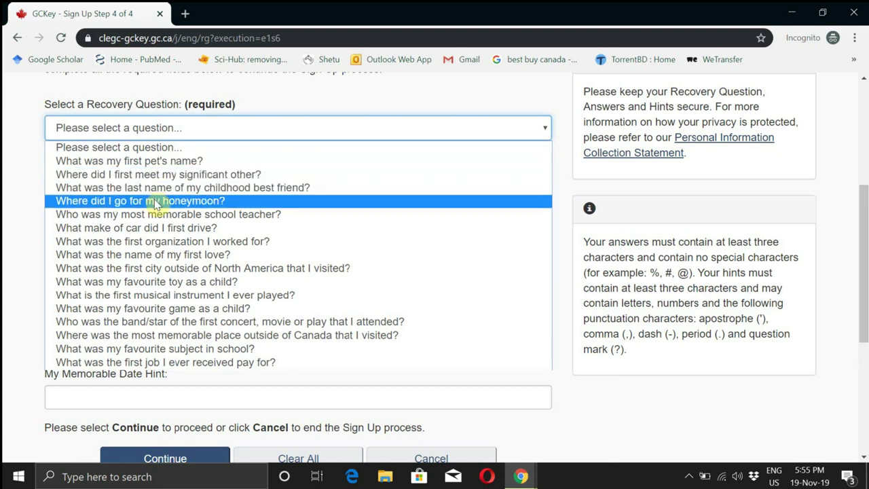
Choose the 'Where did I go for my honeymoon?' recovery question and enter its answer.
click(155, 201)
click(135, 191)
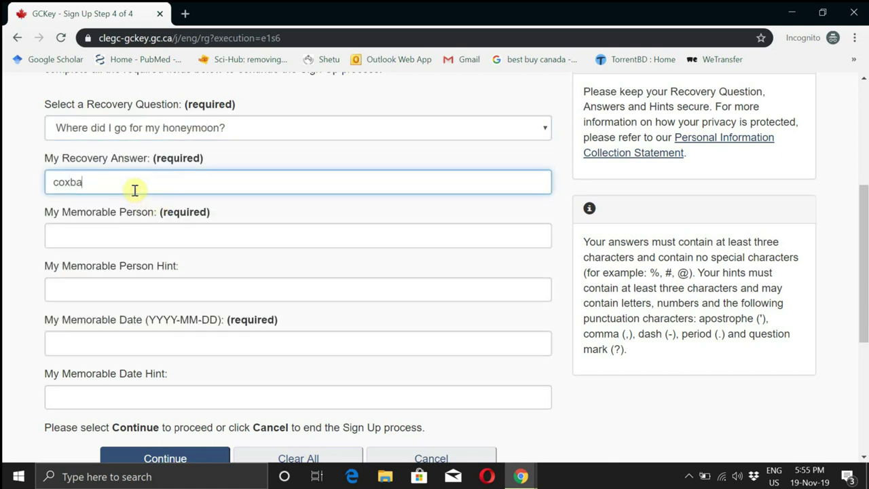
Enter the memorable person answer, correcting a typo.
click(89, 234)
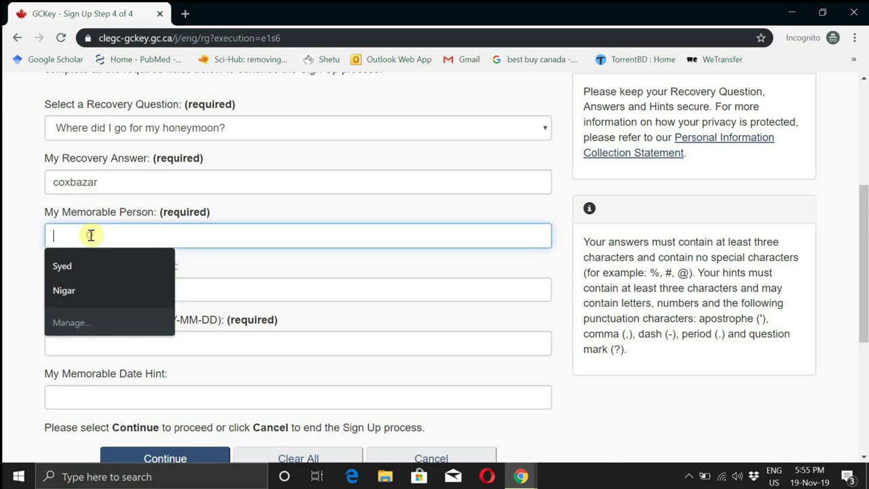
click(265, 264)
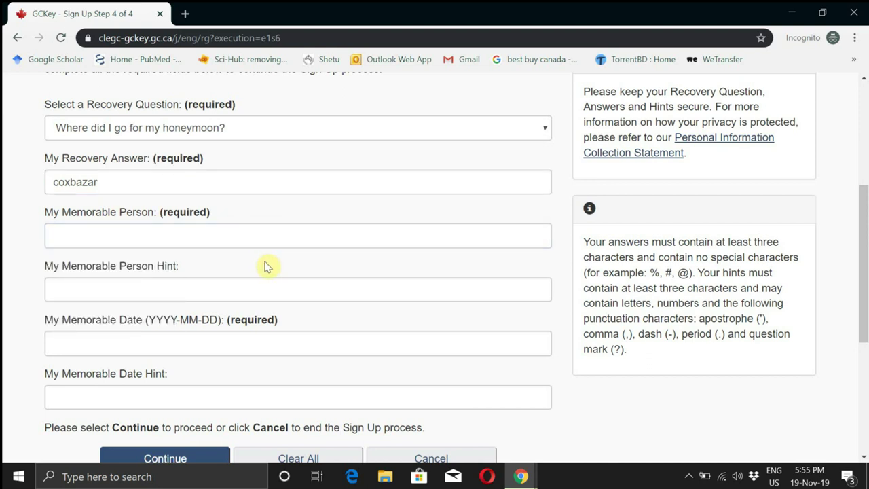
click(173, 230)
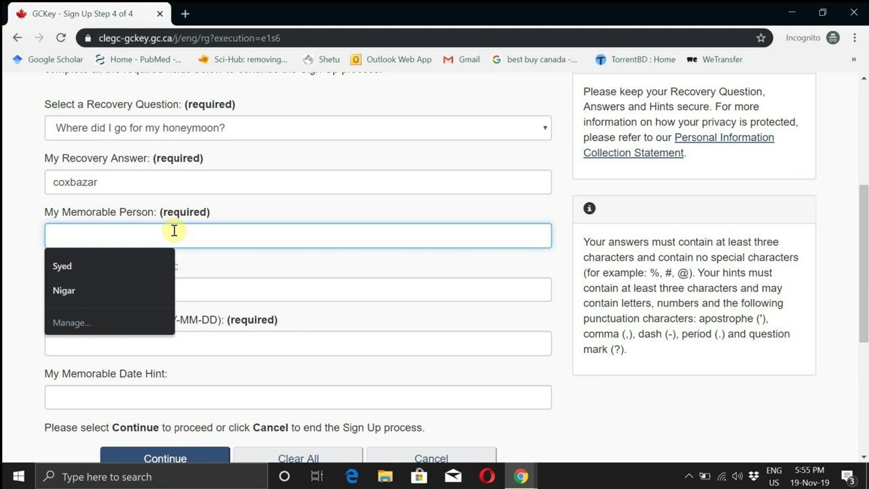
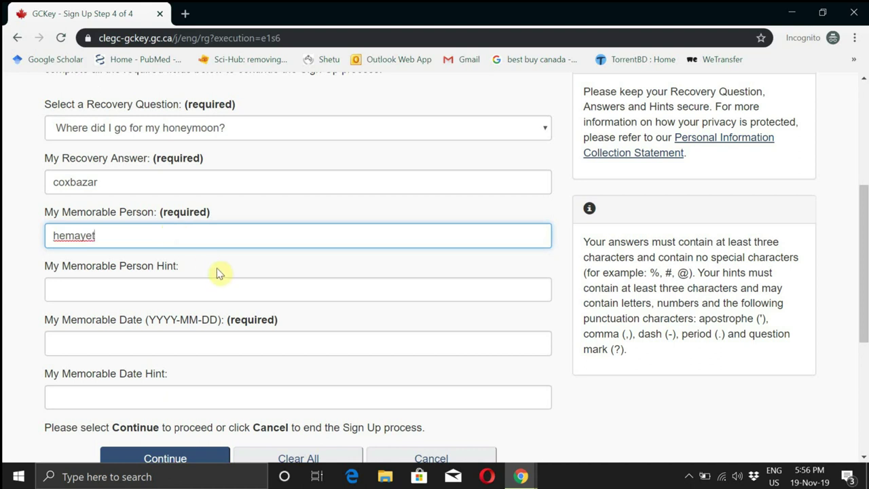
Set the memorable person hint to 'English teacher'.
click(210, 291)
scroll(209, 292, down, 1)
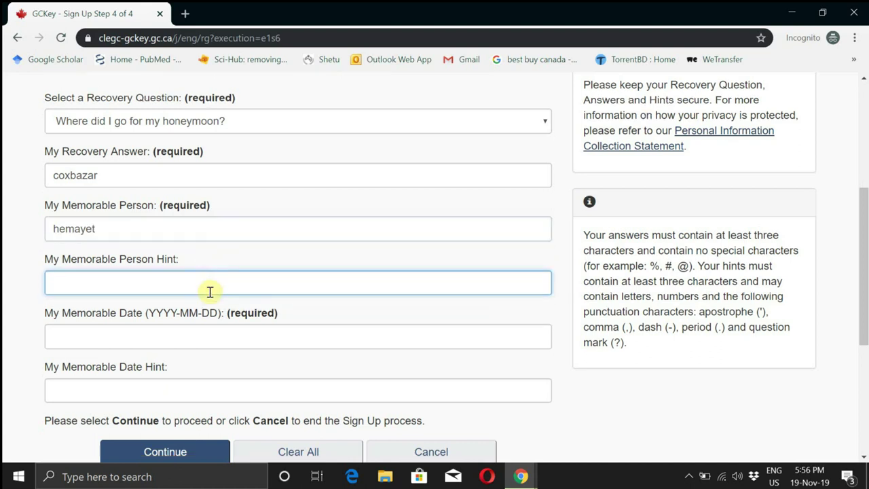
text(teache)
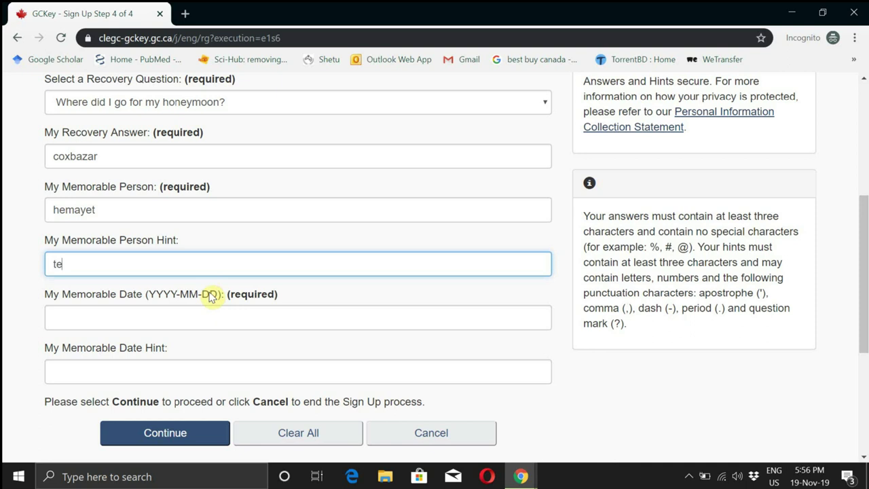
key(BackSpace)
key(BackSpace)
key(BackSpace)
key(BackSpace)
key(BackSpace)
key(BackSpace)
text(English teacher)
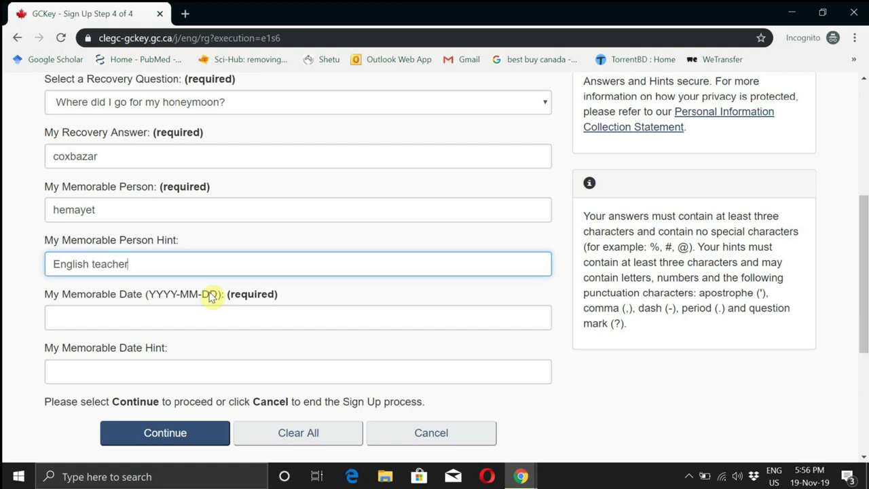
scroll(210, 294, down, 1)
click(210, 292)
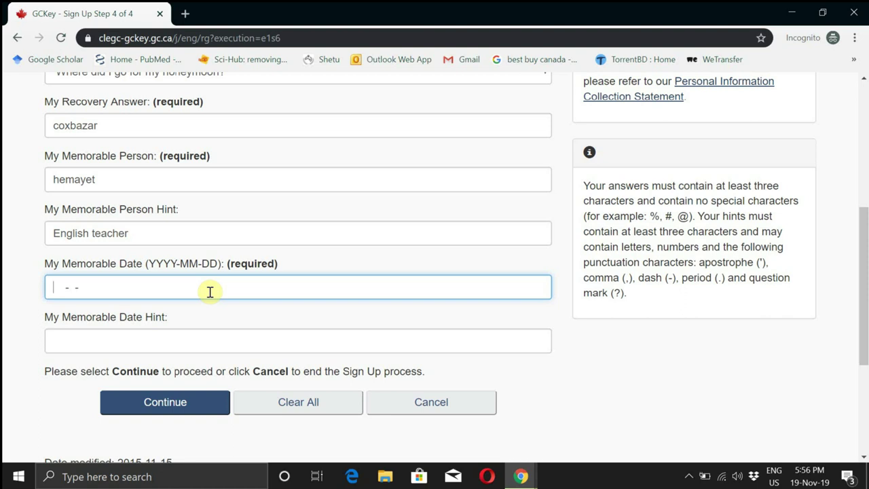
Enter the memorable date, add the hint 'Anniversary', and complete GCKey sign-up.
key(BackSpace)
key(BackSpace)
key(BackSpace)
key(BackSpace)
click(157, 342)
text(Ann)
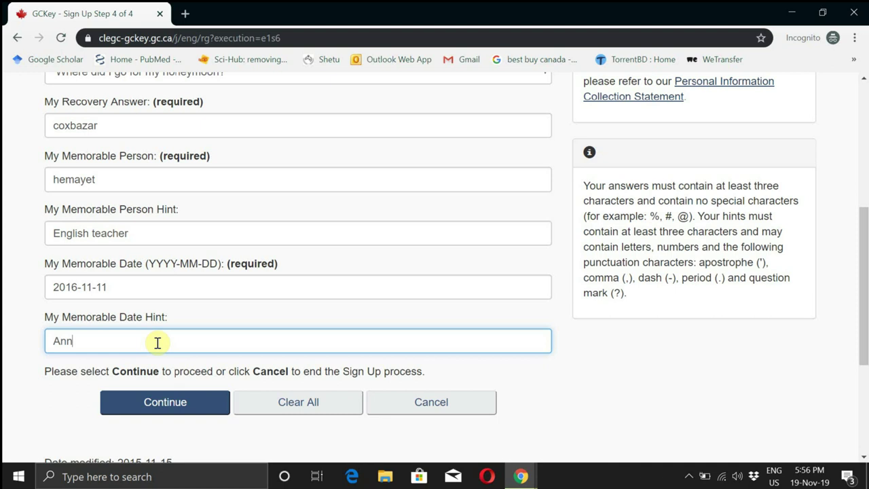
text(iversary)
click(154, 417)
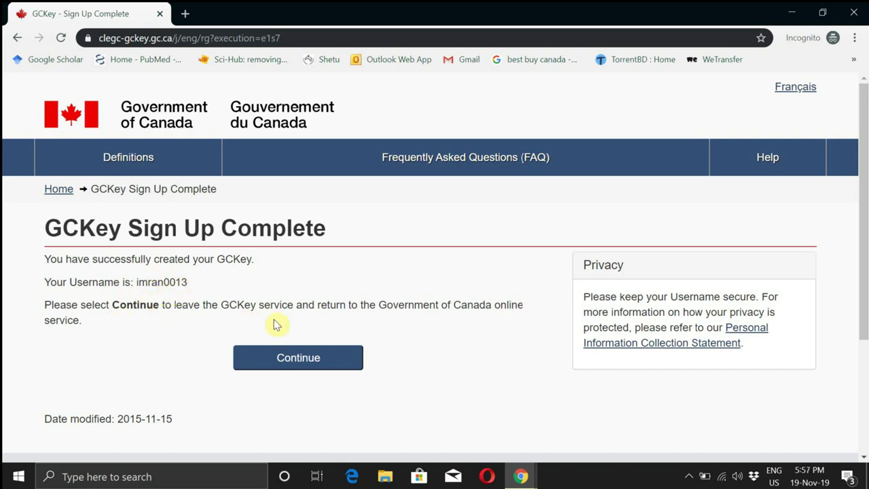
Return from GCKey to IRCC, dismiss two mail notifications, and accept the terms and conditions.
click(287, 354)
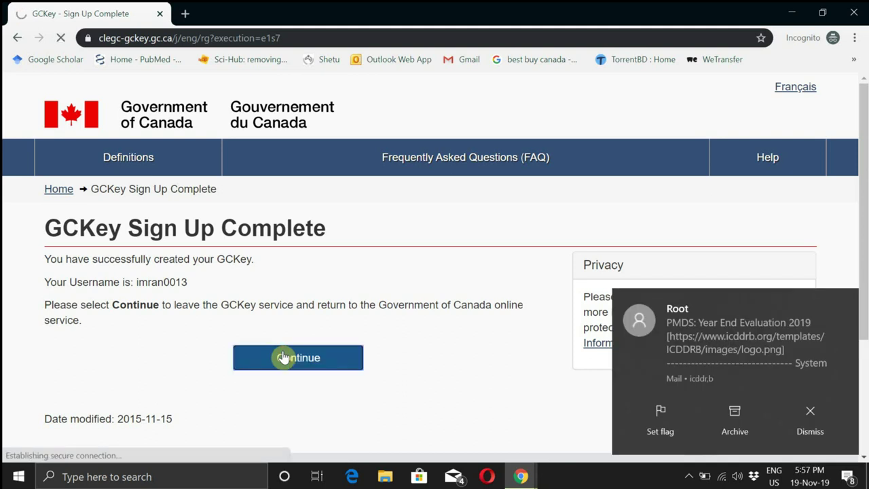
click(794, 414)
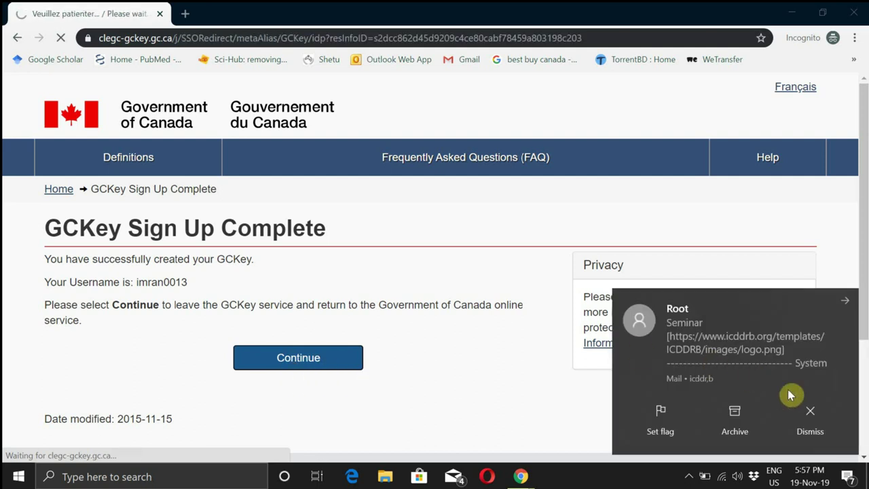
click(810, 412)
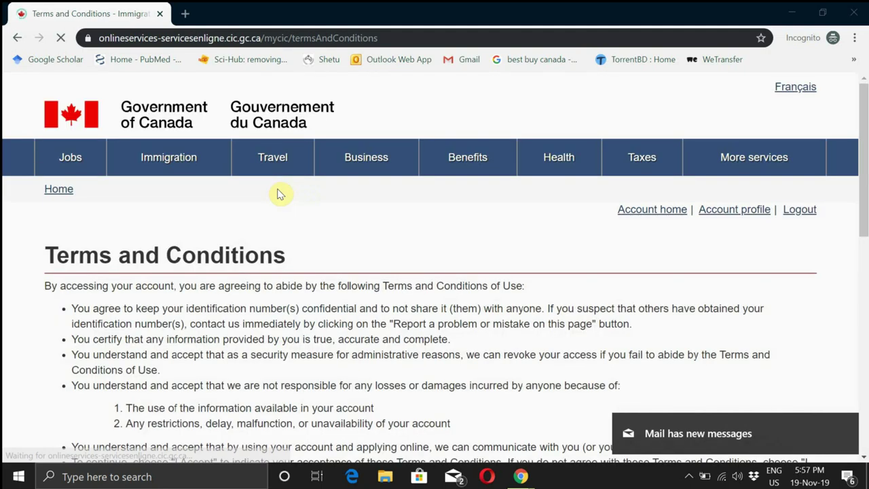
scroll(280, 194, down, 3)
scroll(280, 194, down, 1)
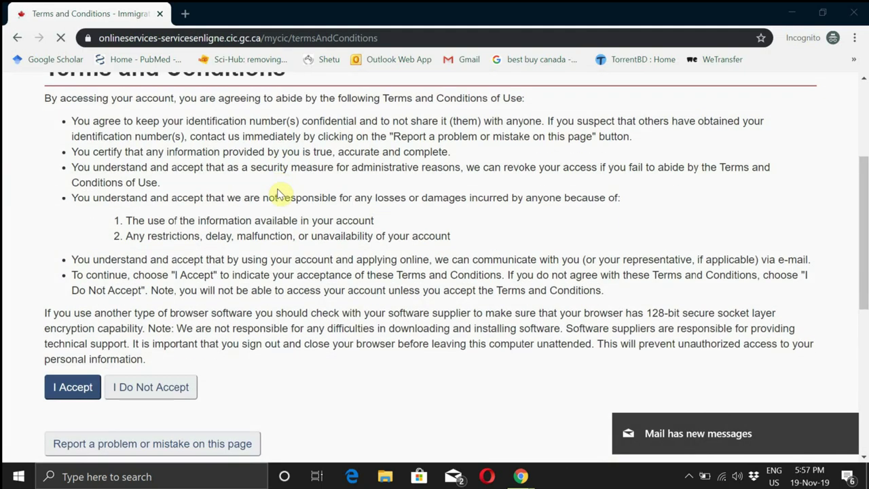
scroll(279, 195, up, 1)
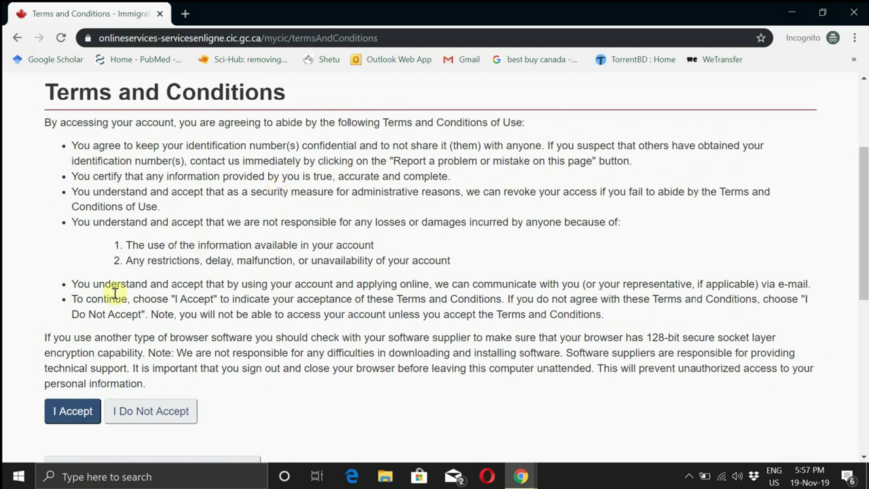
click(74, 418)
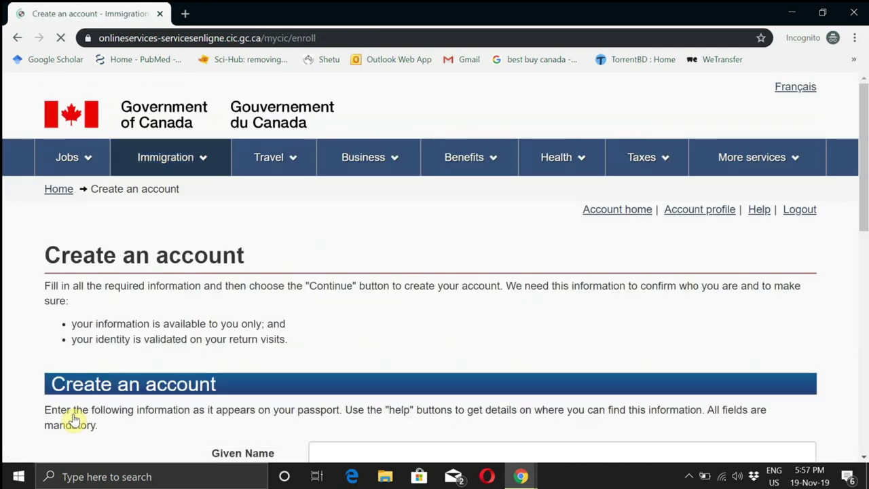
Fill in the account holder's given name, last name and e-mail address.
scroll(74, 421, down, 5)
scroll(74, 420, up, 1)
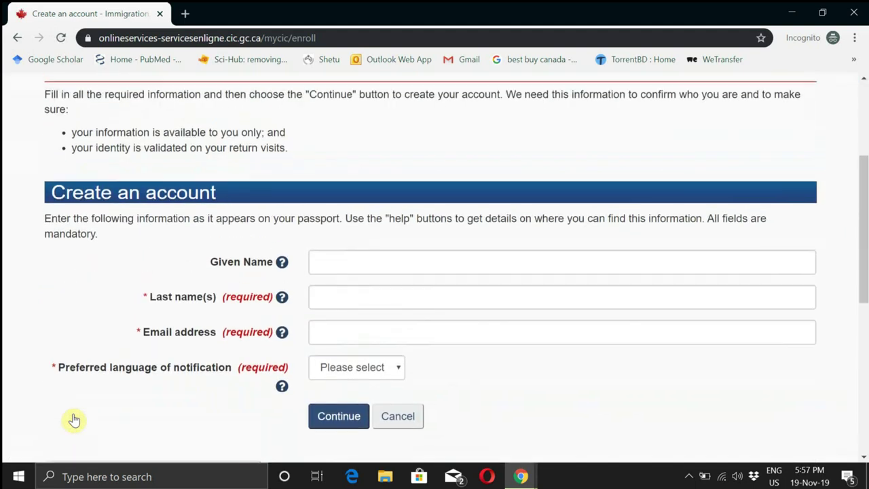
scroll(74, 421, up, 1)
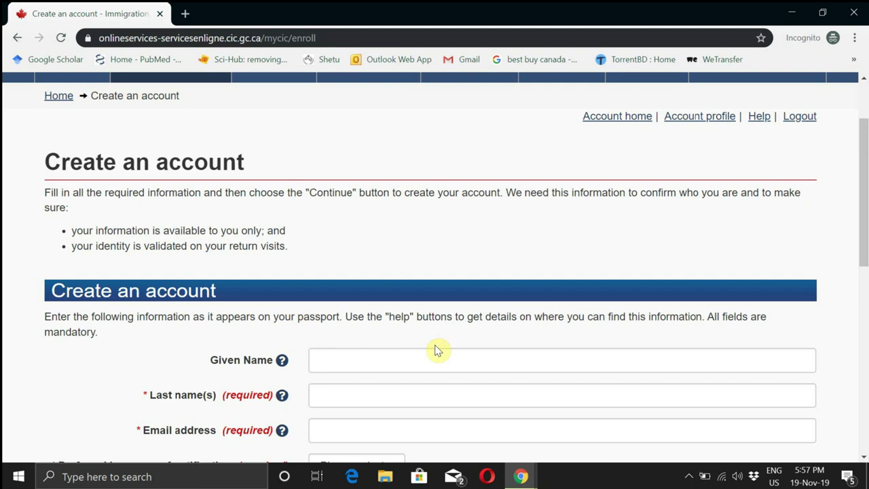
scroll(436, 350, down, 3)
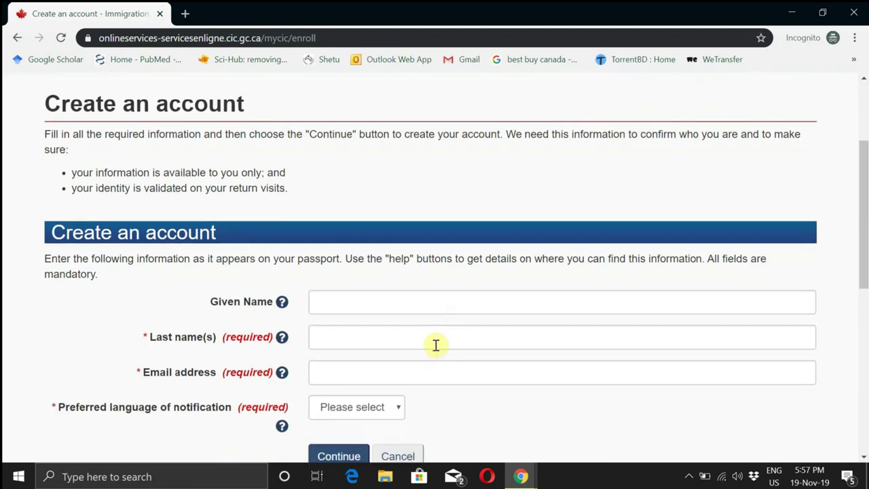
click(363, 284)
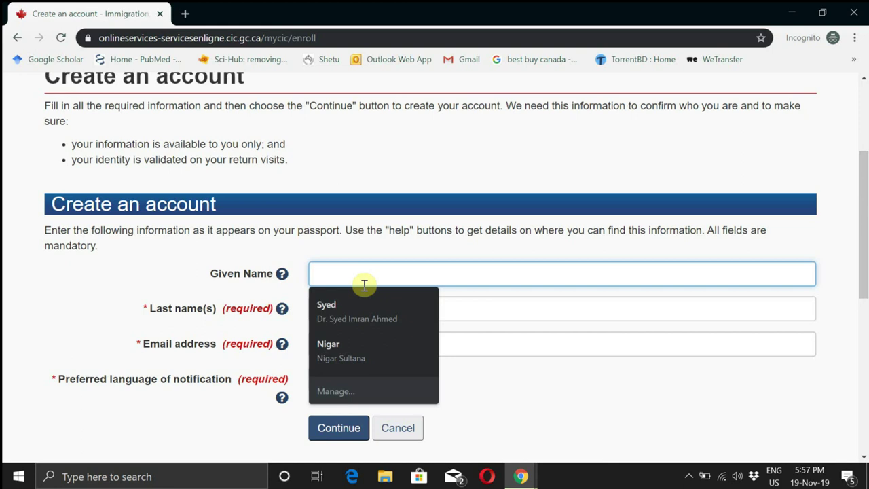
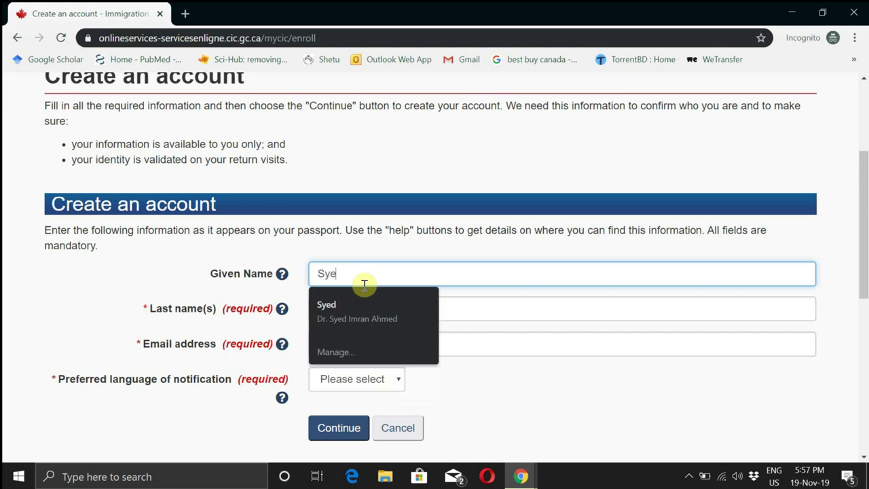
click(494, 304)
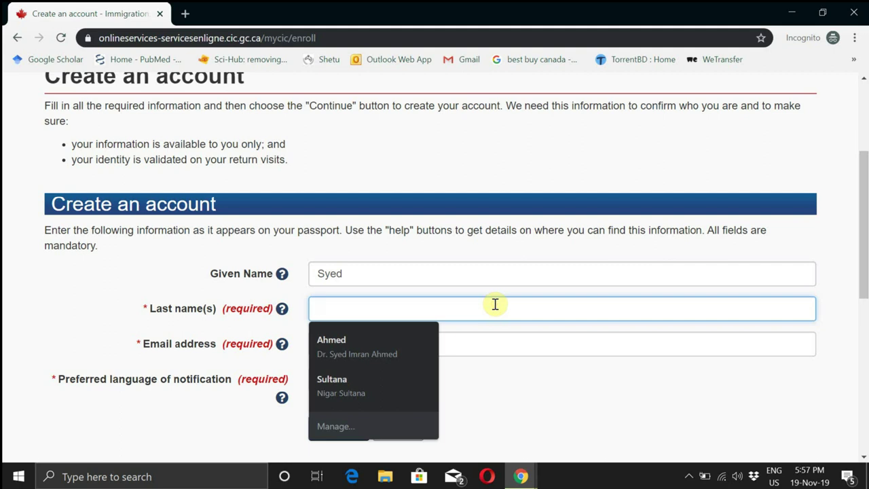
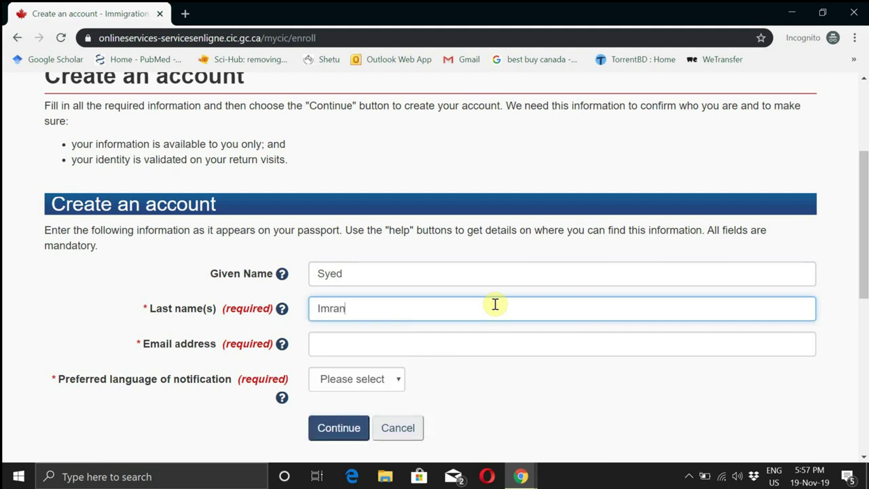
click(404, 351)
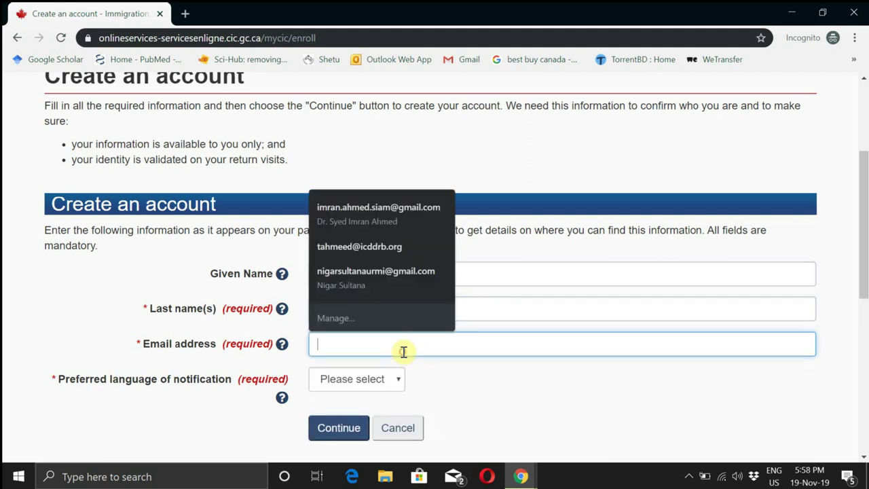
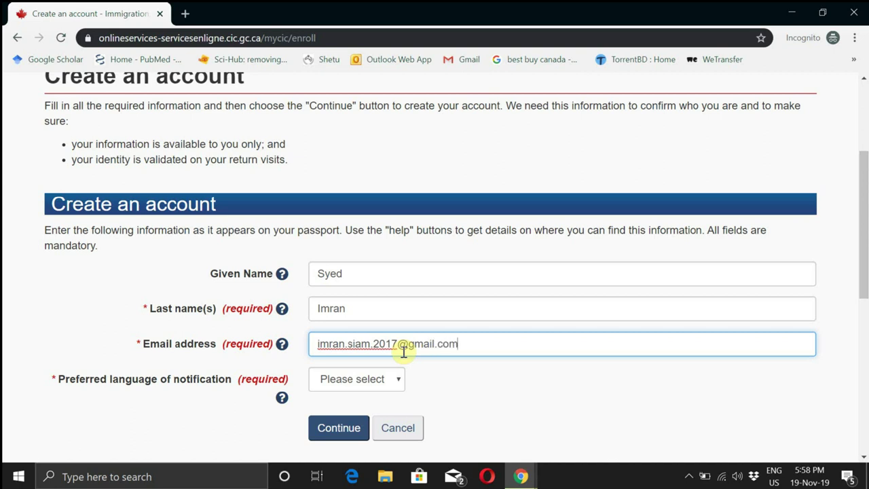
click(481, 379)
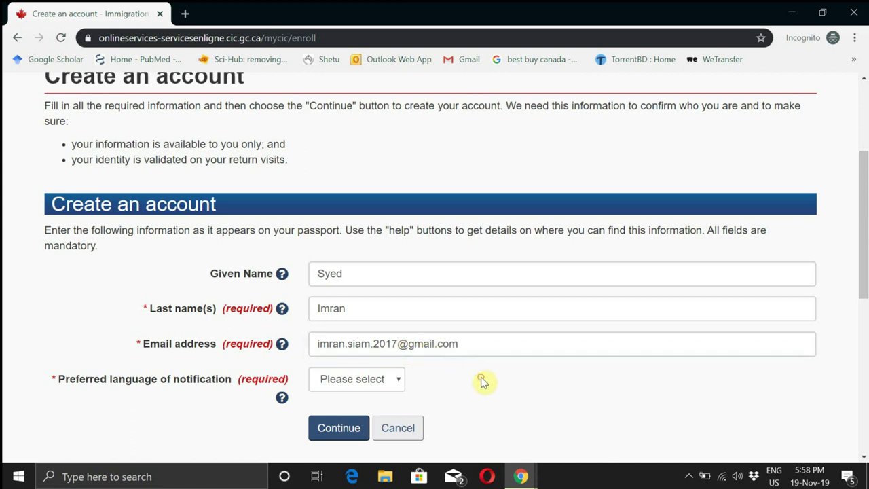
Set English as the notification language and submit the account details.
scroll(481, 380, down, 1)
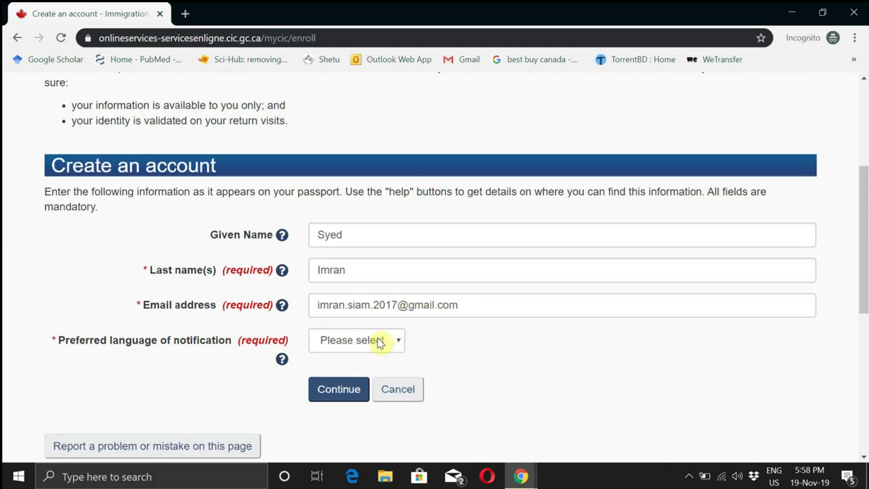
click(381, 342)
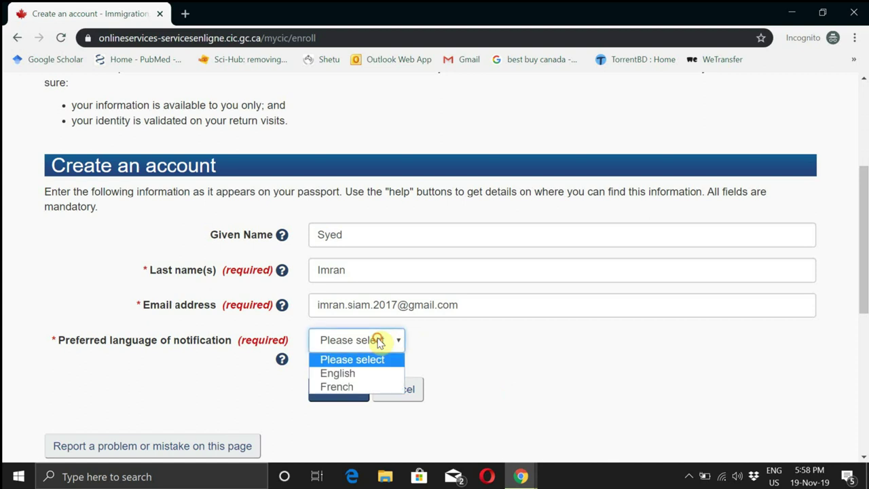
click(337, 373)
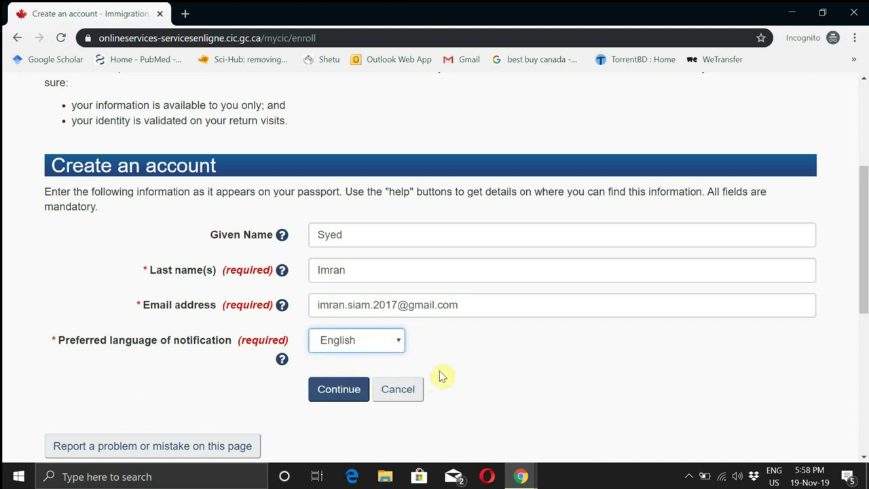
click(331, 393)
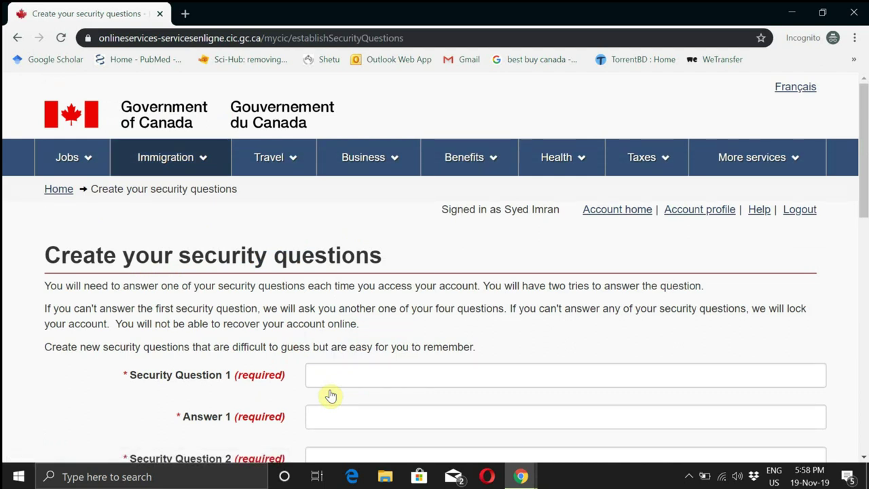
Review the Create your security questions page and place the cursor in Security Question 1.
scroll(331, 396, down, 5)
scroll(330, 395, down, 1)
scroll(330, 395, up, 3)
scroll(330, 395, up, 1)
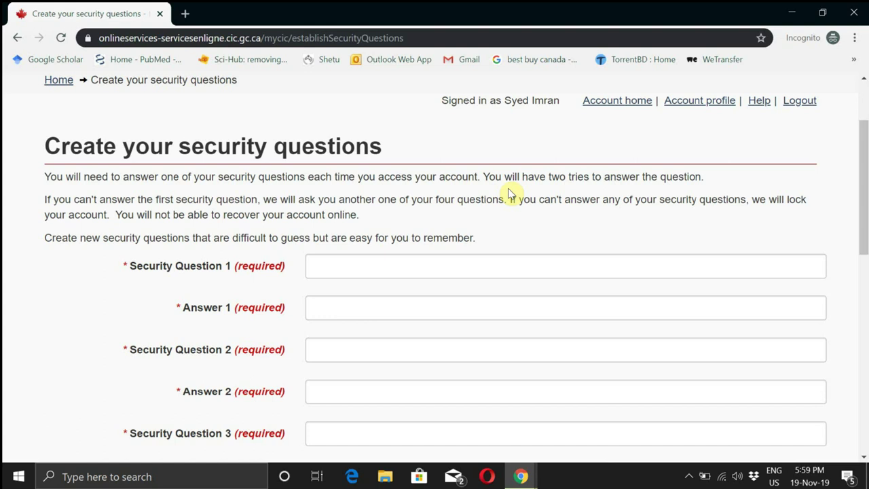
click(382, 272)
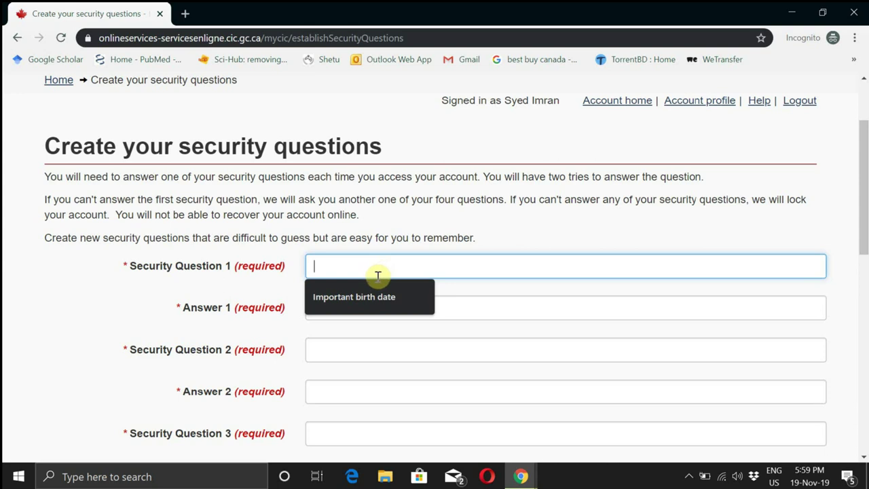
Set the Important birth date and Honeymoon place questions with their answers.
click(360, 295)
click(345, 314)
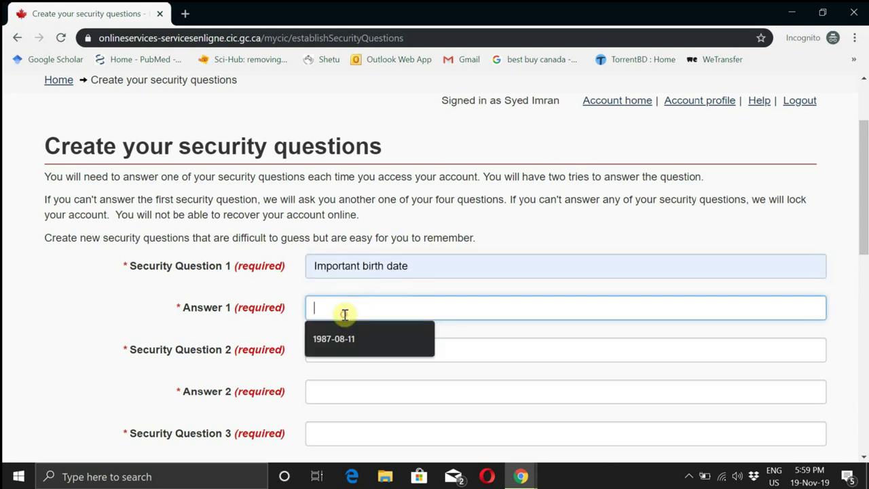
text(2)
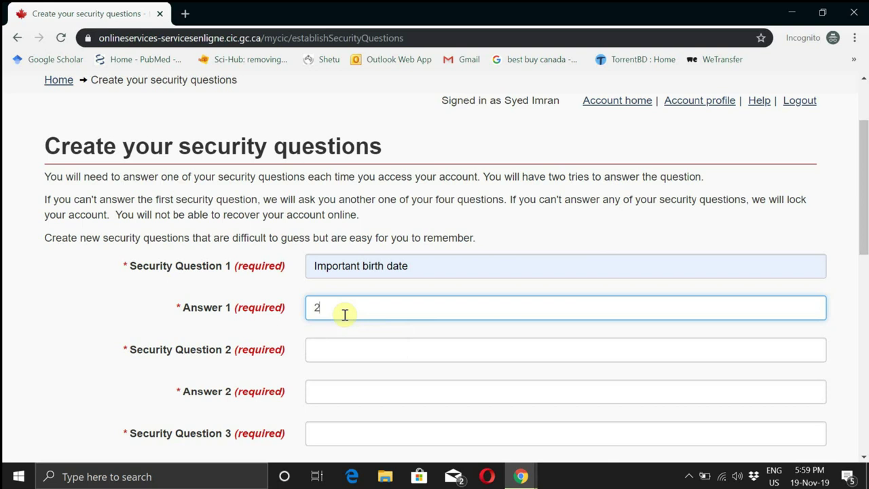
key(BackSpace)
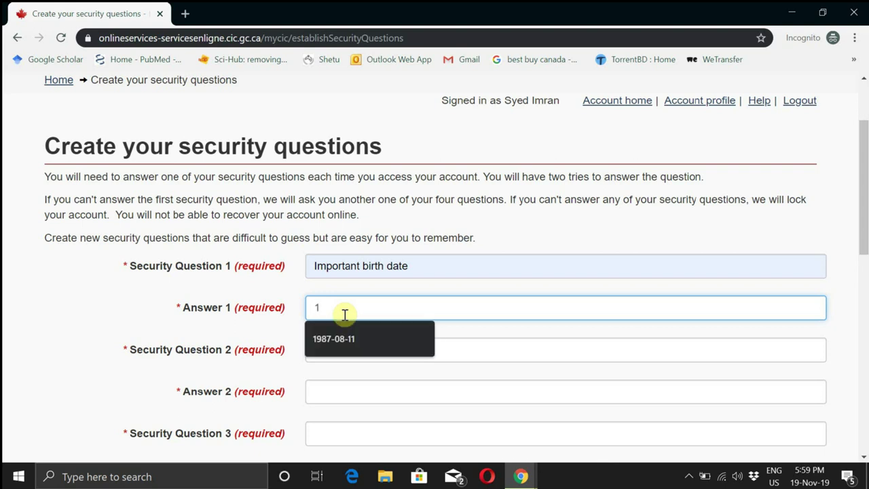
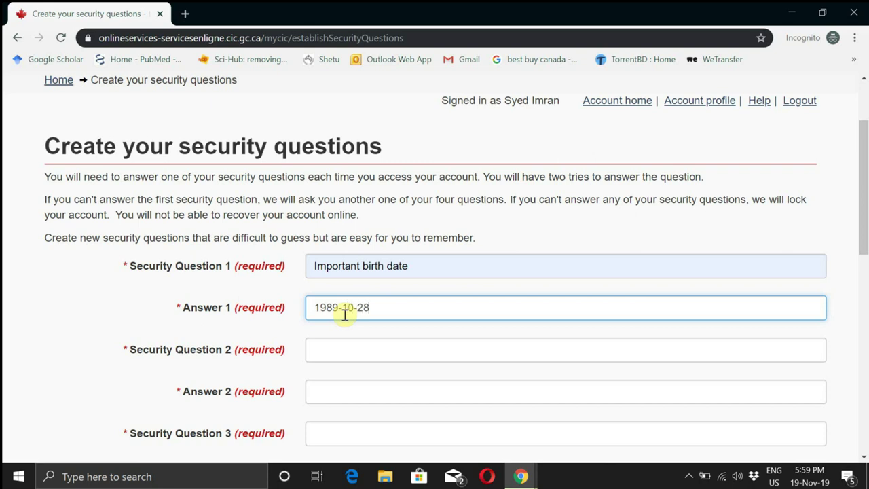
click(330, 356)
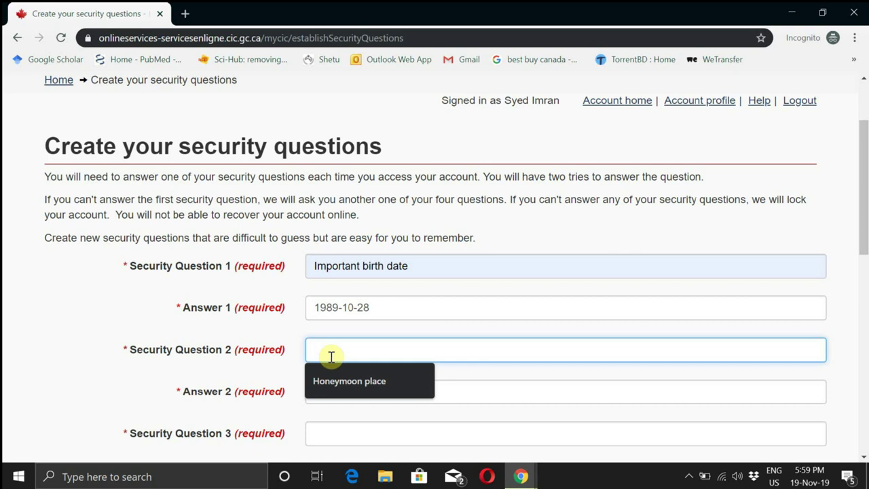
click(353, 392)
click(354, 391)
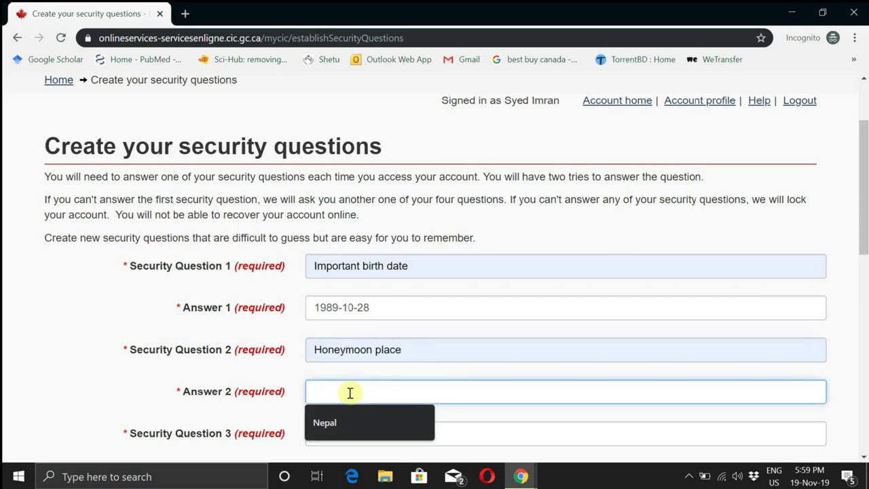
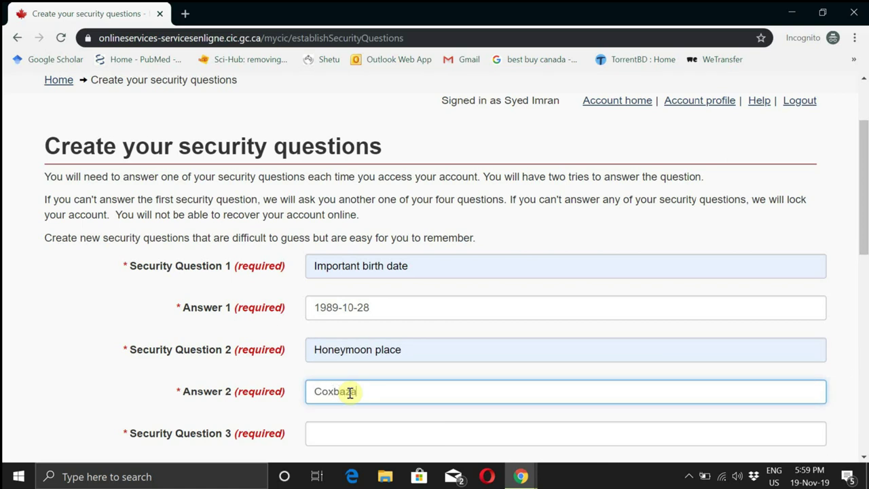
Set the My favorite pet and My best friend questions with their answers.
scroll(350, 392, down, 1)
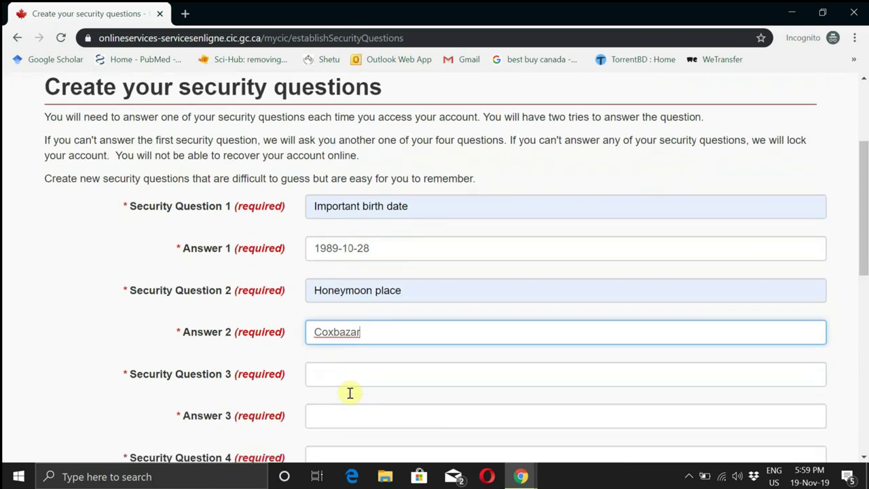
click(329, 377)
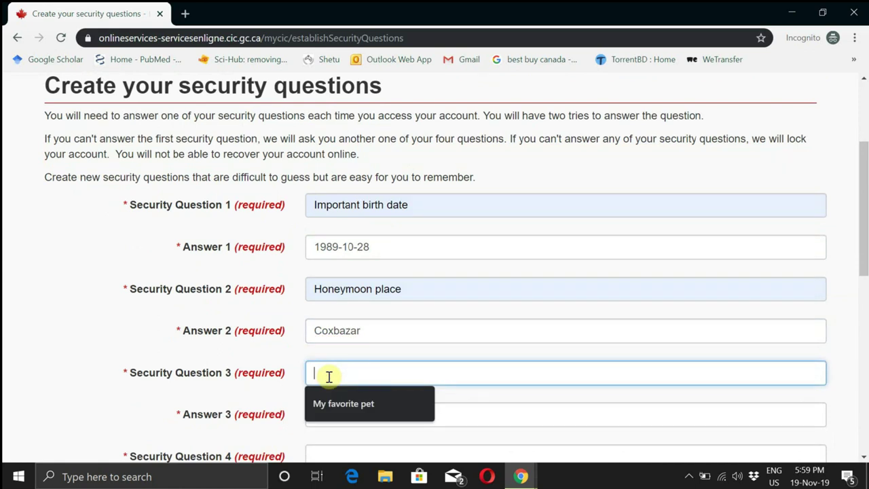
scroll(329, 377, down, 1)
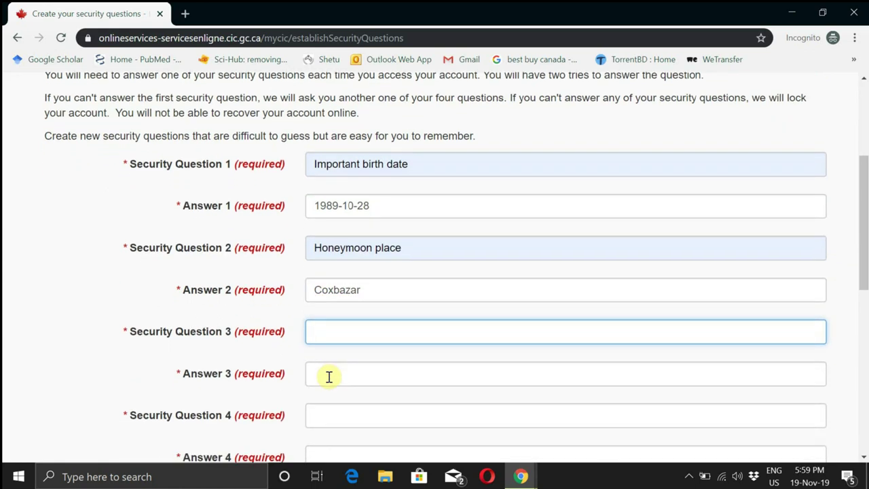
click(323, 331)
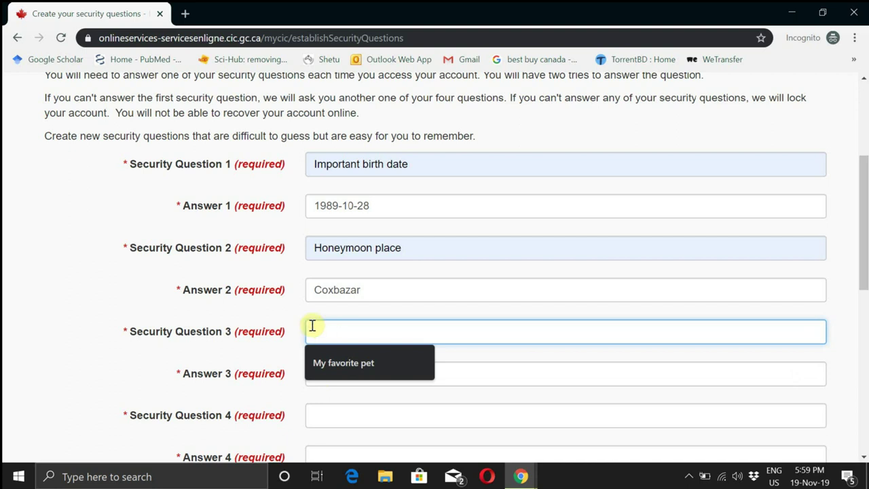
click(344, 365)
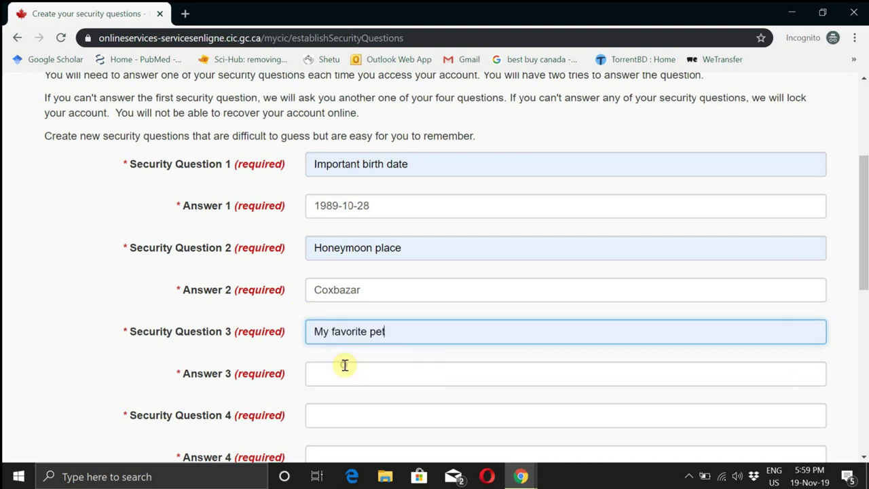
click(336, 372)
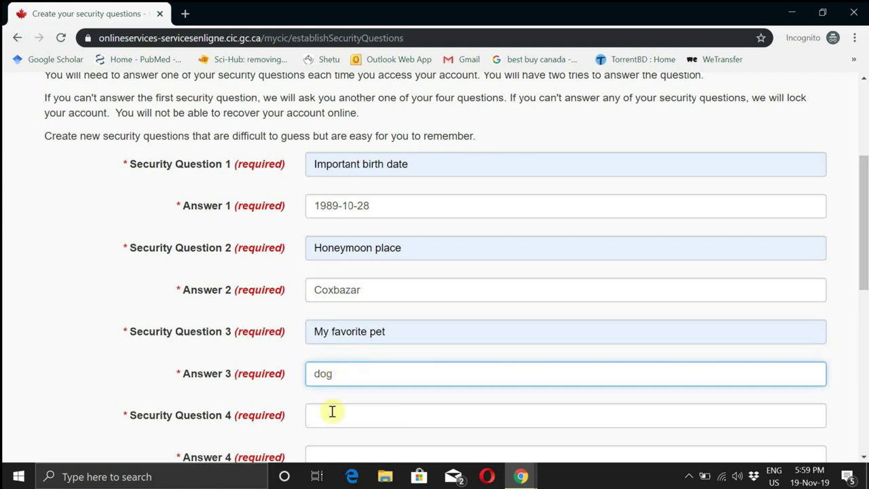
click(332, 412)
scroll(332, 410, down, 1)
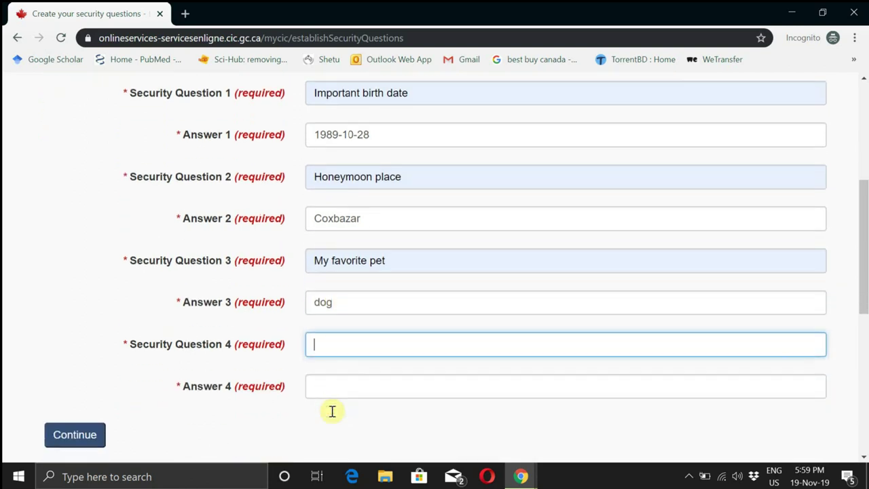
click(332, 343)
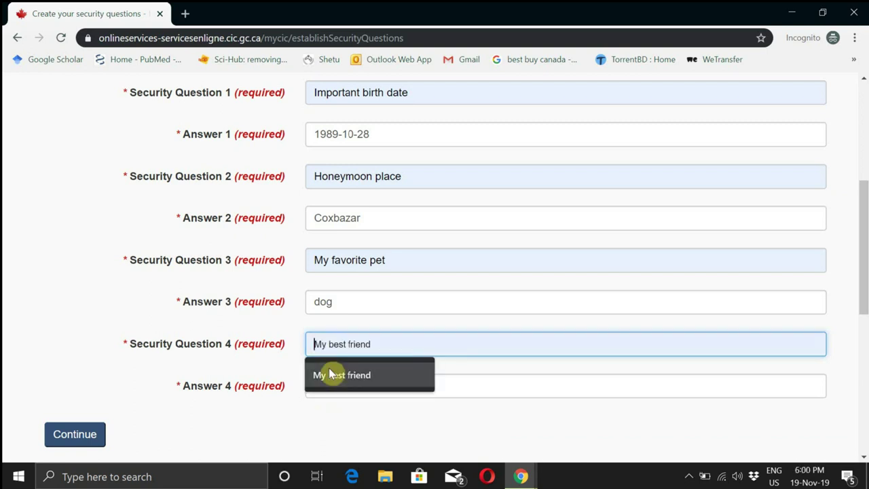
click(330, 374)
click(326, 380)
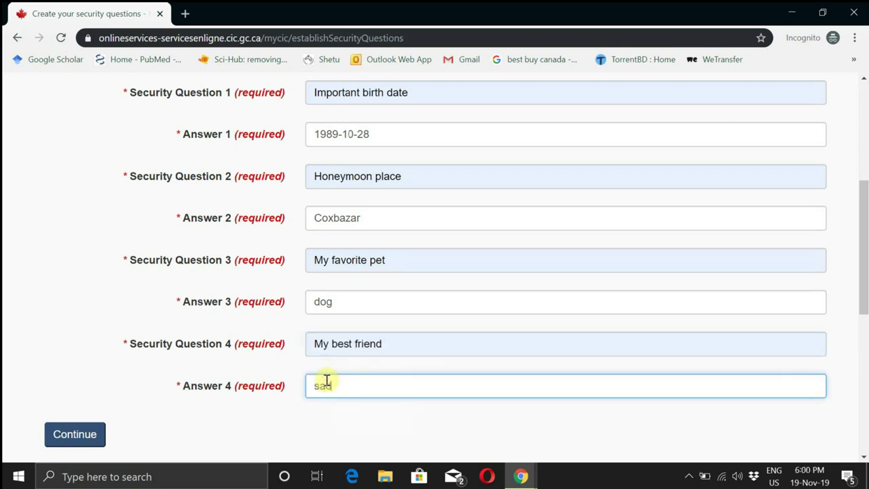
Submit the four security questions to reach the account home page.
scroll(201, 419, down, 1)
click(87, 404)
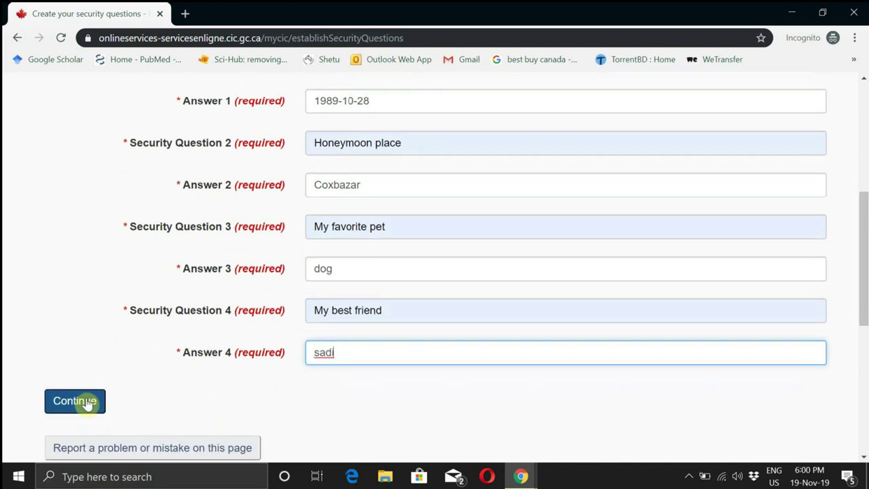
scroll(87, 404, down, 2)
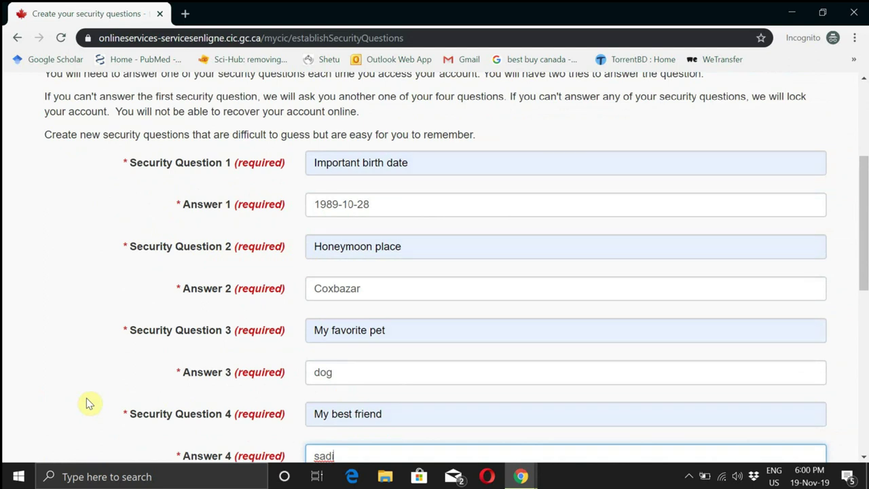
scroll(89, 404, down, 1)
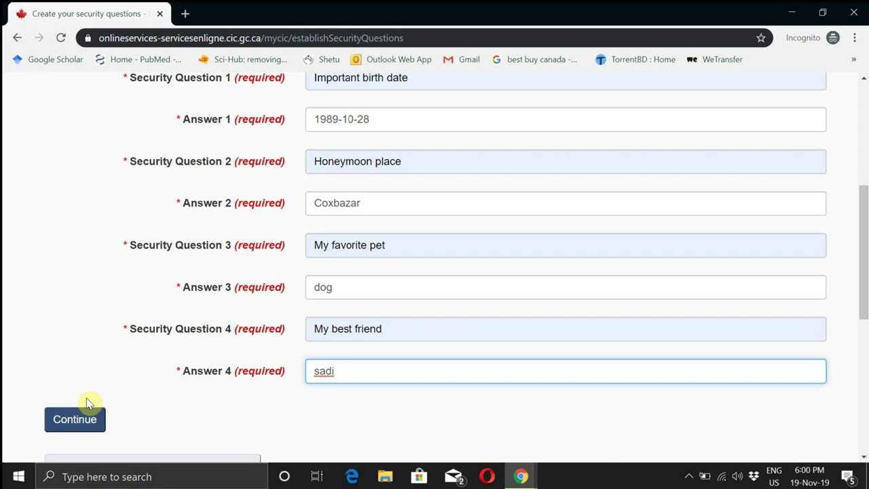
click(79, 419)
click(79, 419)
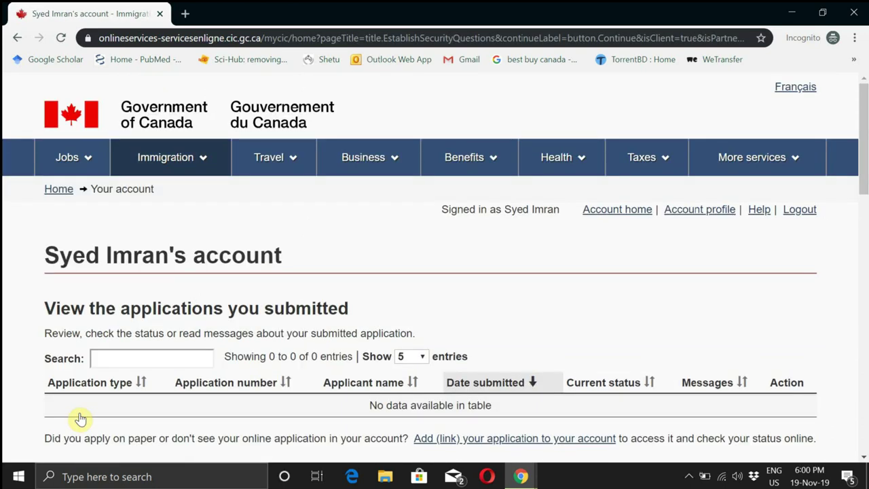
scroll(80, 419, down, 3)
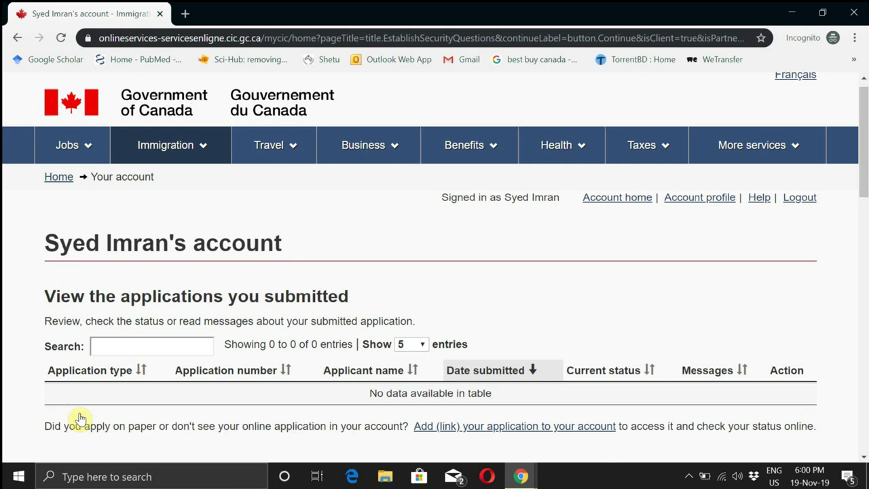
scroll(83, 411, down, 2)
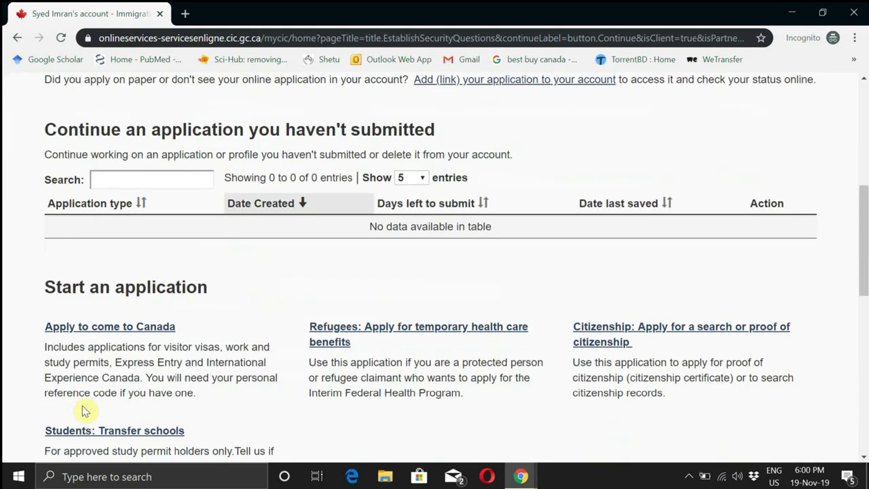
scroll(83, 410, up, 6)
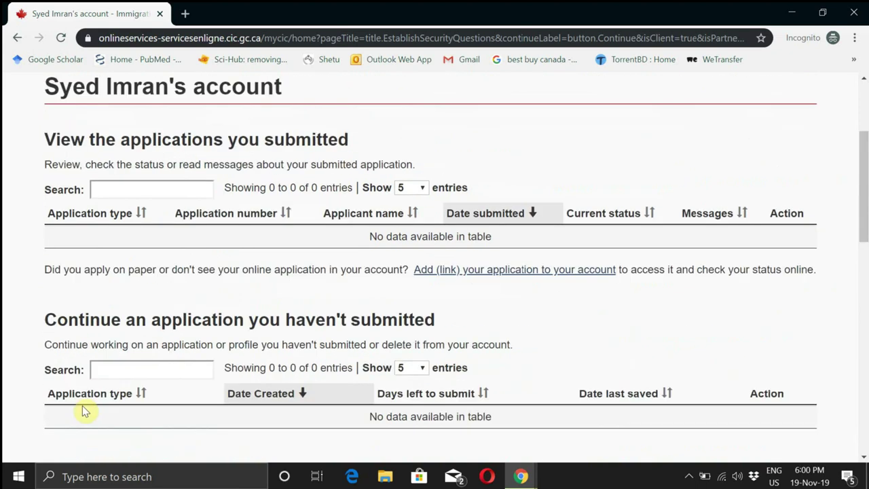
scroll(83, 410, down, 1)
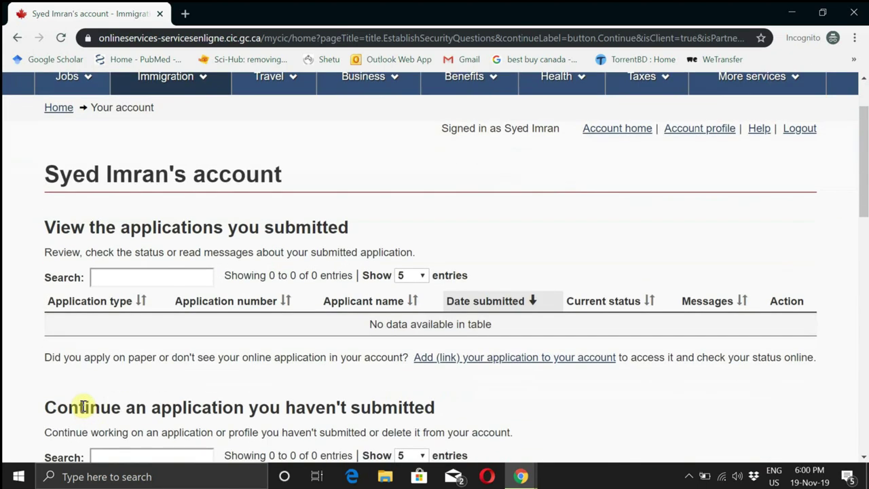
scroll(83, 407, down, 1)
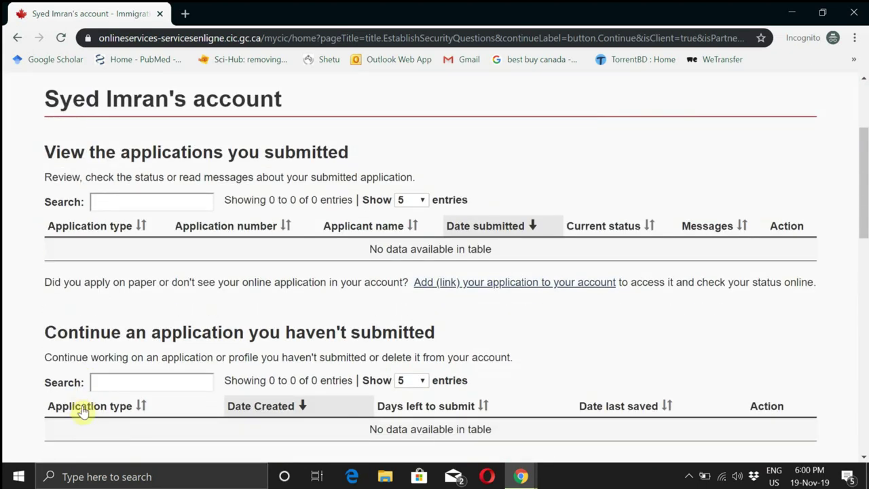
scroll(83, 410, down, 1)
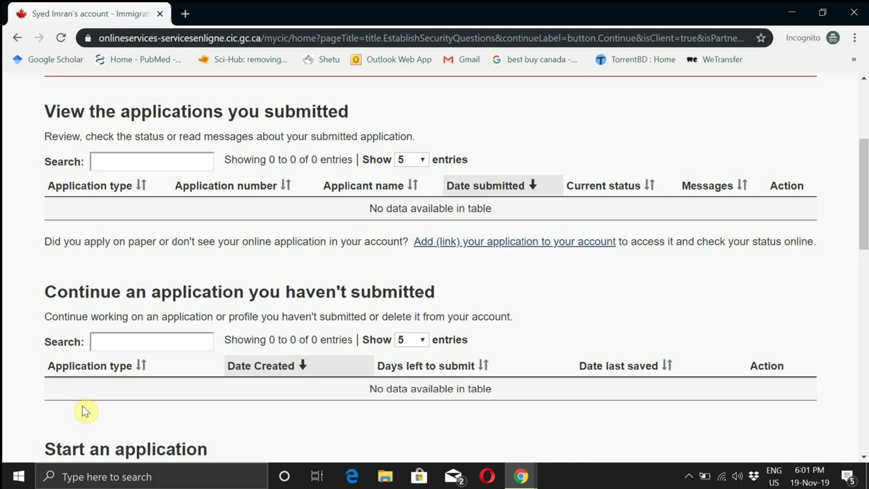
scroll(85, 411, down, 2)
scroll(85, 407, up, 2)
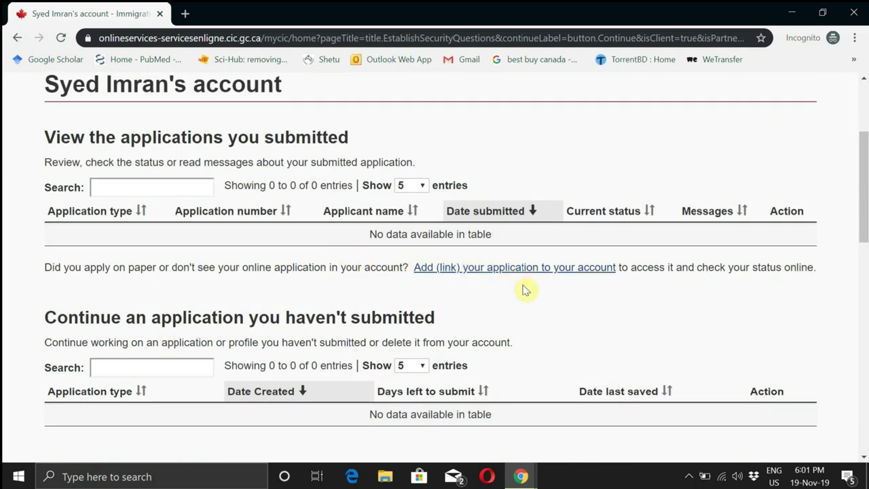
scroll(534, 317, down, 1)
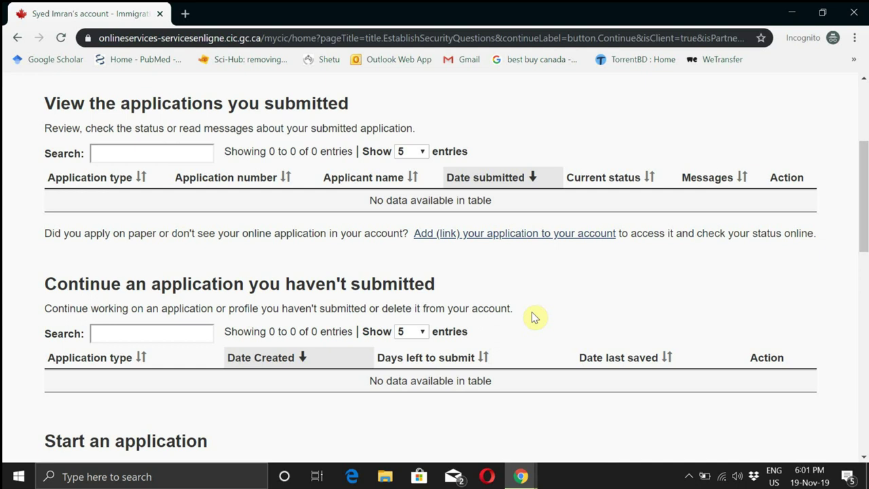
scroll(534, 317, down, 2)
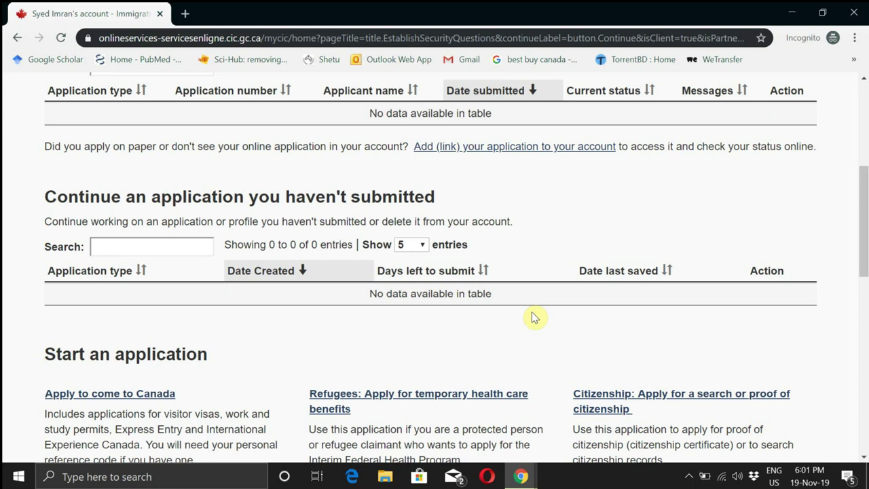
scroll(532, 317, down, 1)
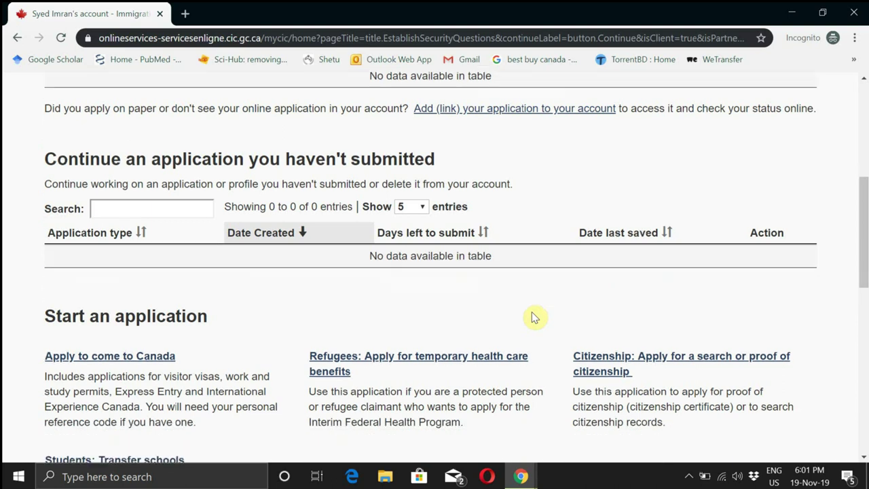
Open 'Apply to come to Canada' and go to the 'I do not have a Personal Reference Code' section.
click(156, 330)
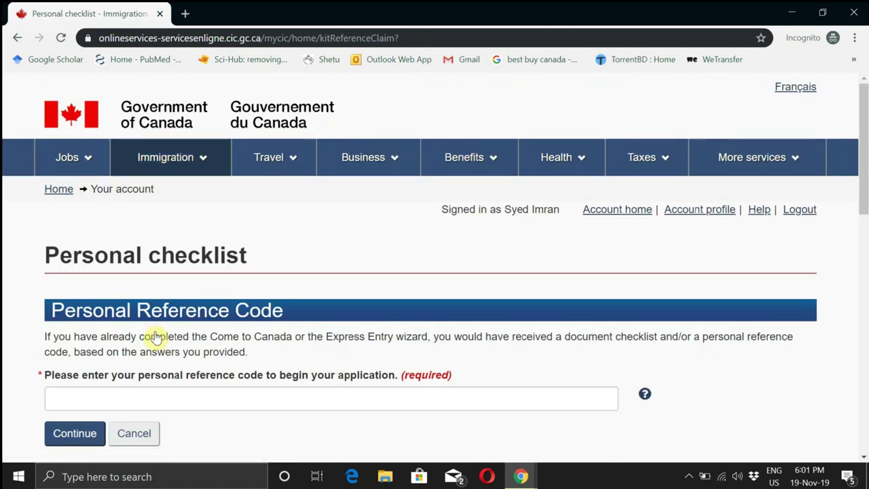
scroll(156, 337, down, 1)
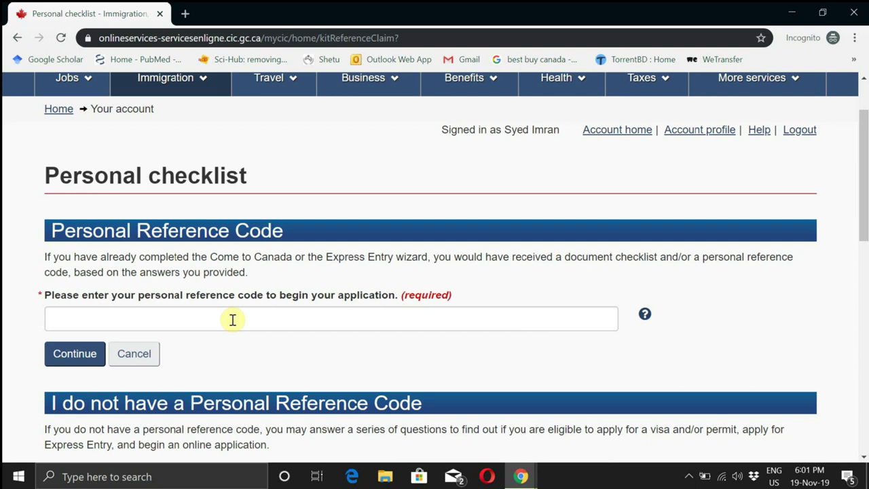
scroll(286, 329, down, 1)
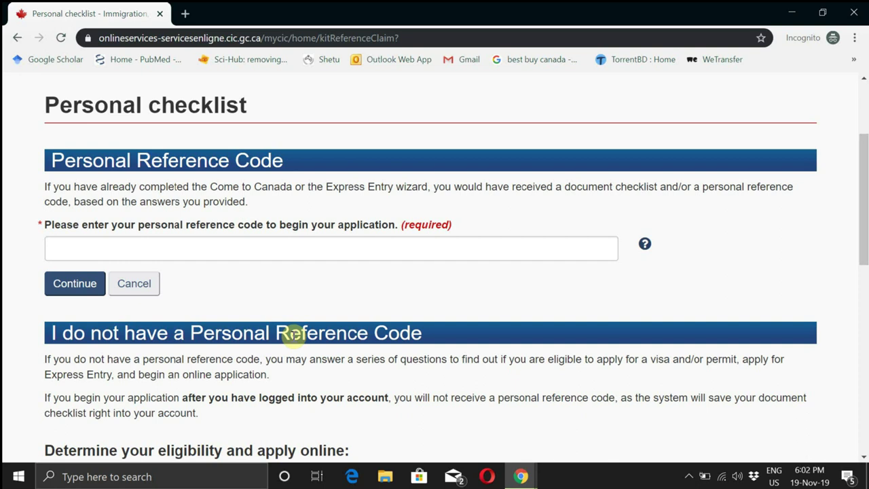
scroll(294, 340, down, 1)
scroll(293, 342, down, 1)
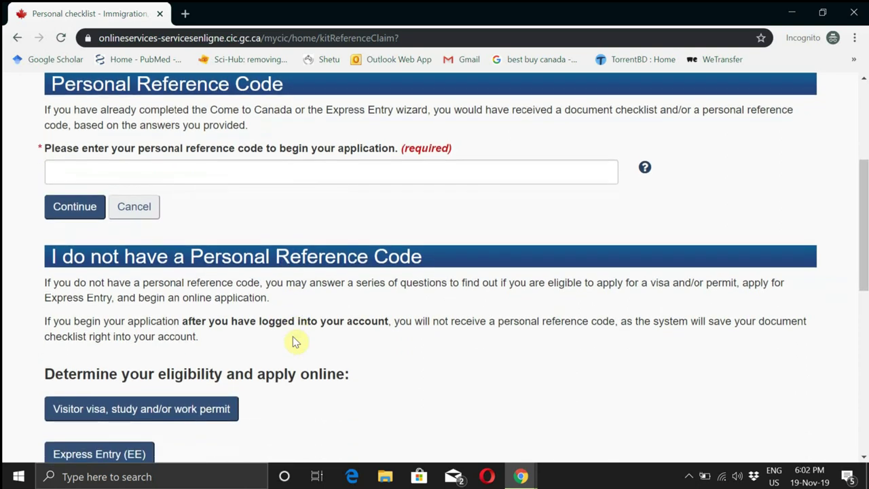
scroll(295, 342, down, 2)
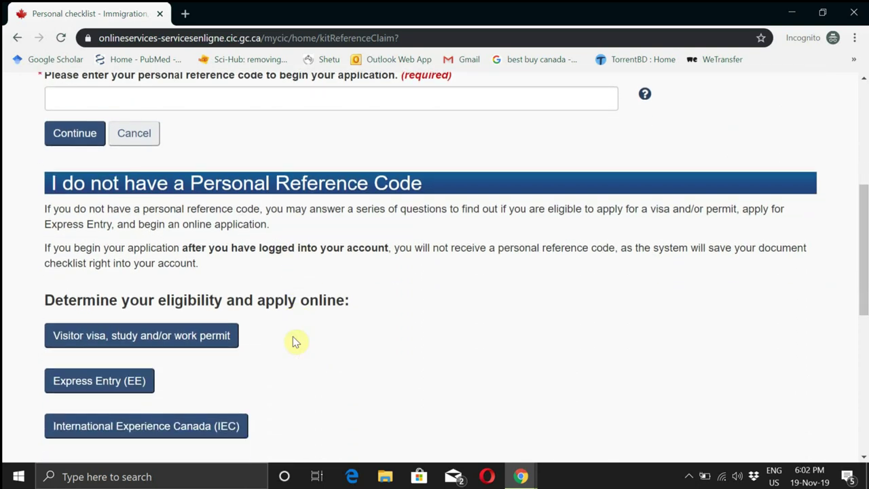
scroll(296, 341, down, 2)
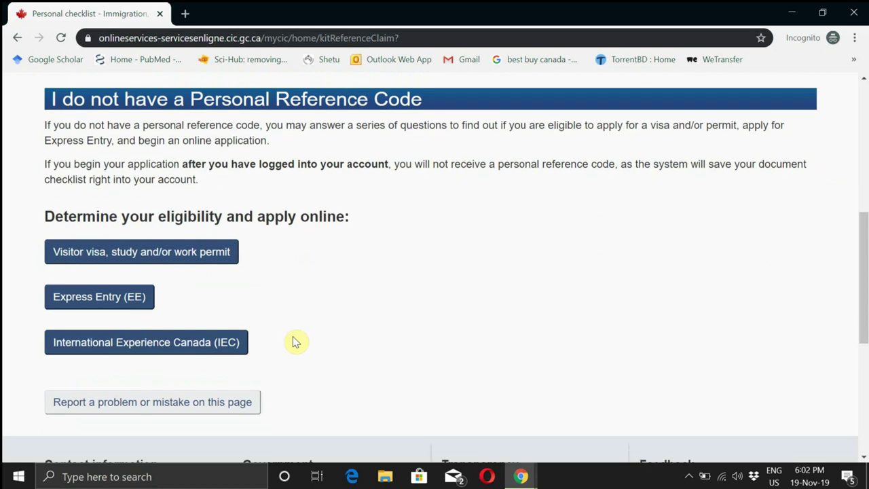
Start the visitor visa questionnaire, choosing Visit and 'Temporarily - less than 6 months'.
click(189, 264)
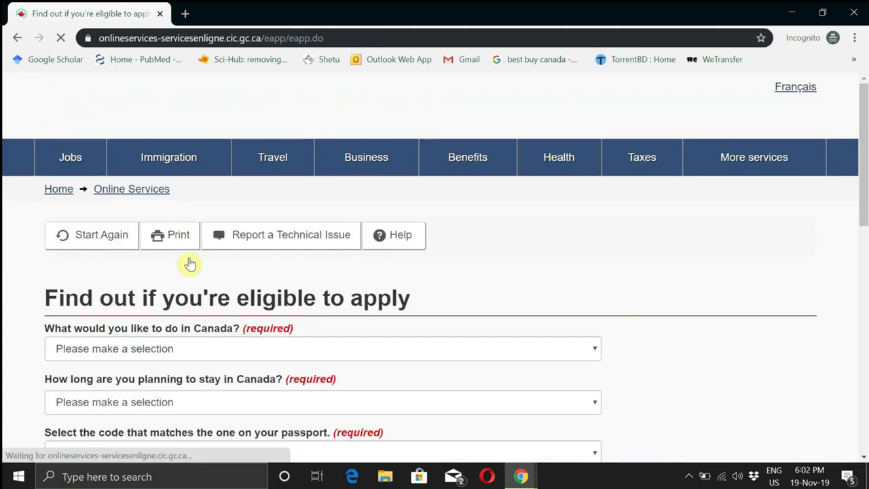
scroll(190, 263, down, 2)
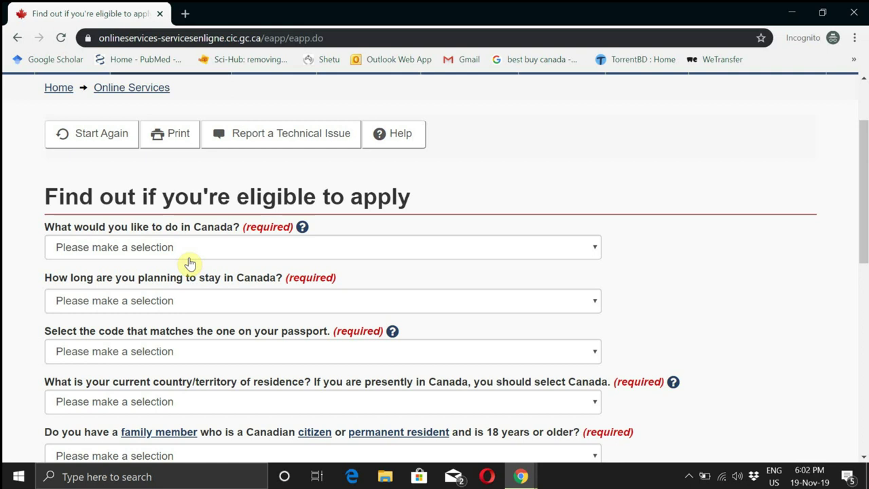
click(188, 258)
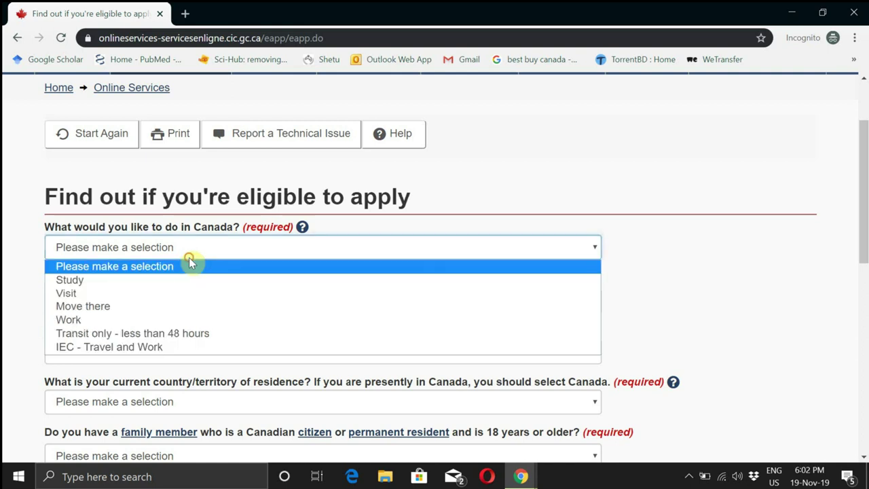
click(81, 296)
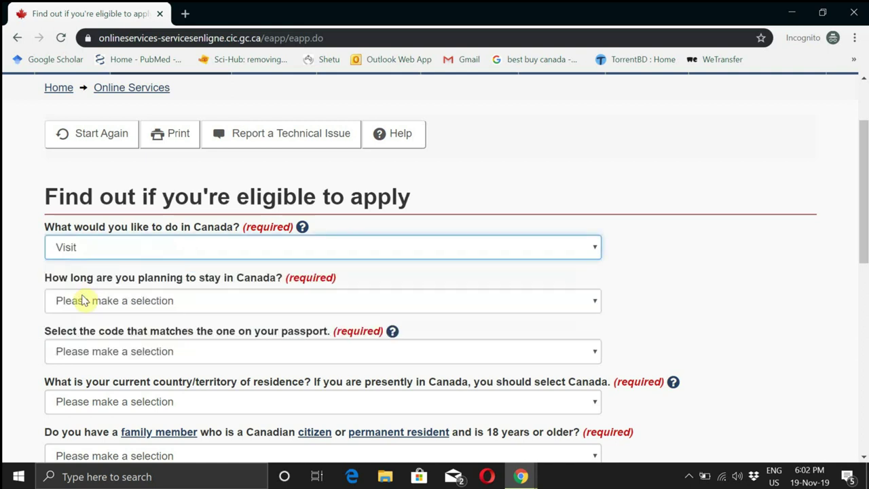
click(99, 261)
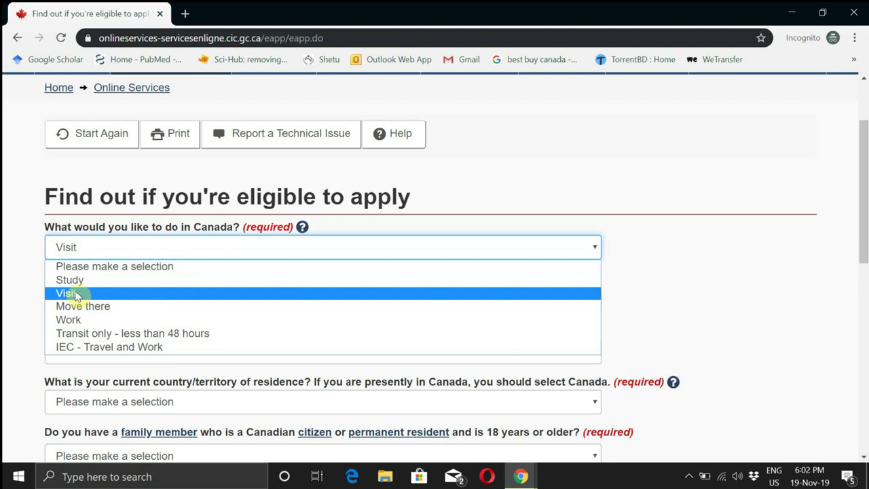
click(76, 296)
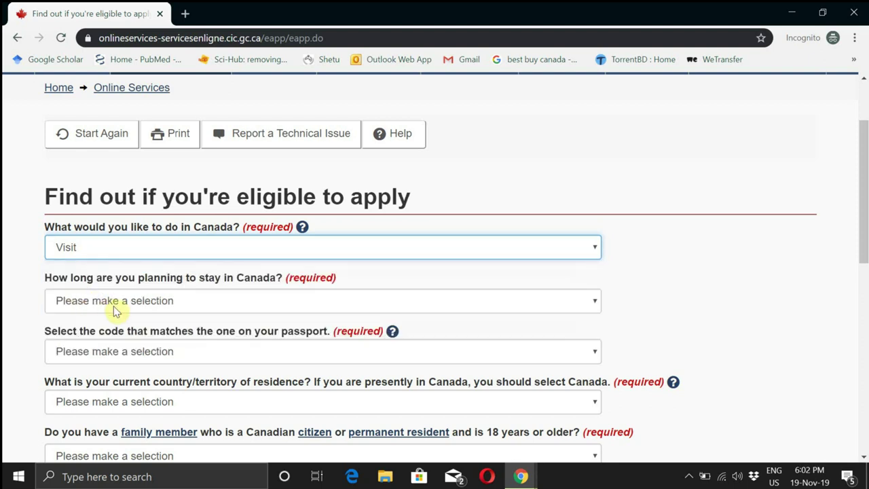
scroll(114, 310, down, 1)
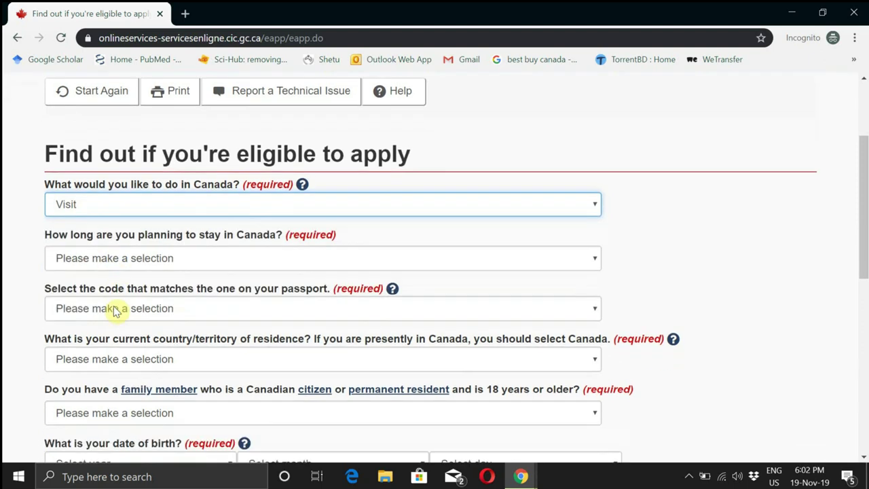
click(99, 261)
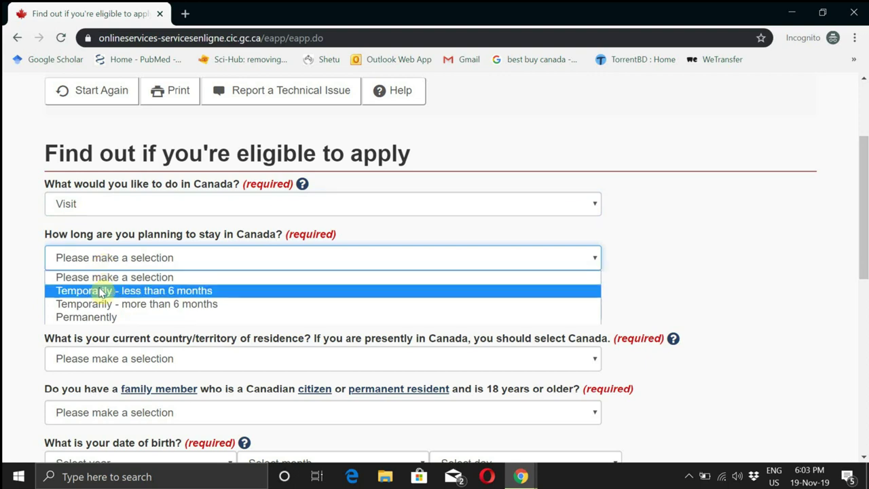
click(101, 291)
Set passport code BGD (Bangladesh) and Bangladesh as country of residence.
scroll(99, 290, down, 1)
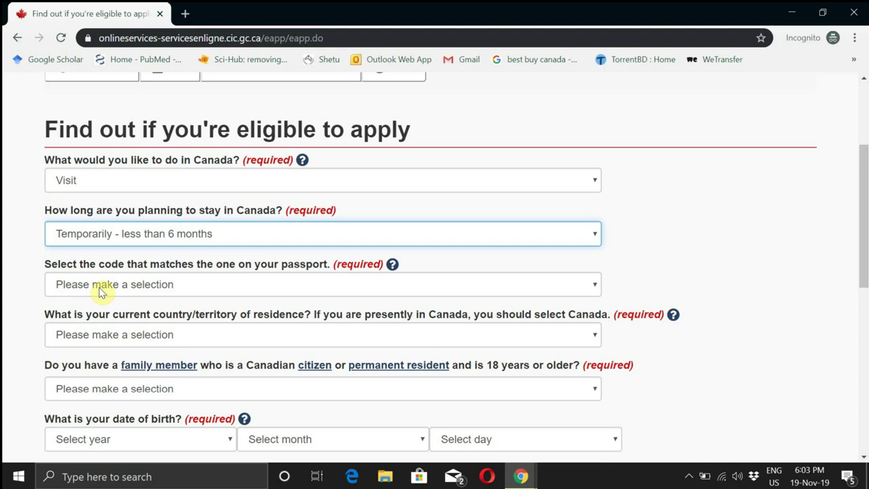
click(99, 290)
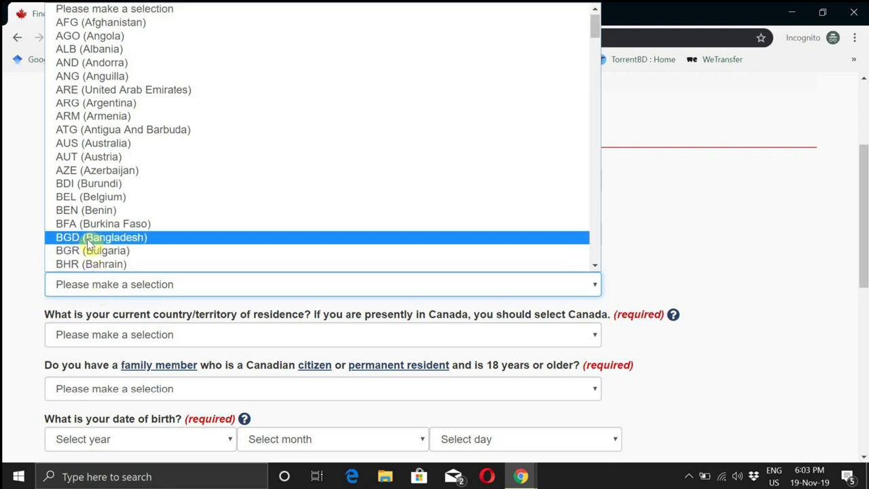
click(88, 237)
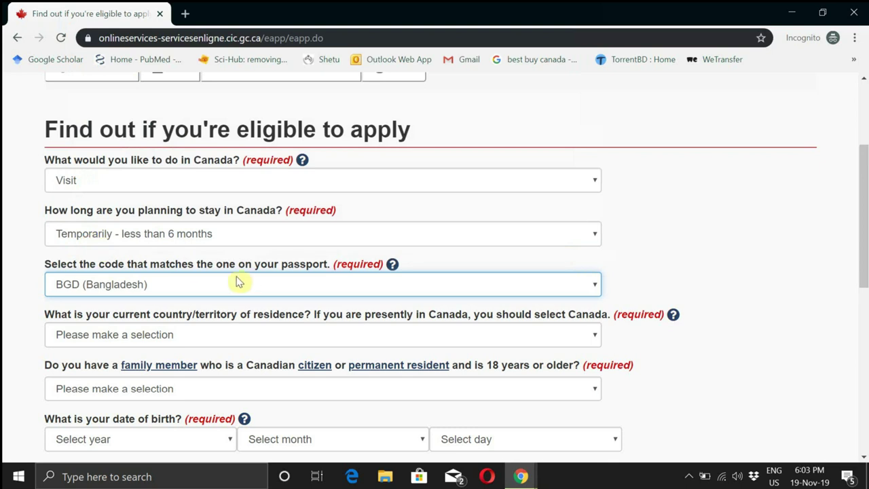
scroll(213, 271, down, 1)
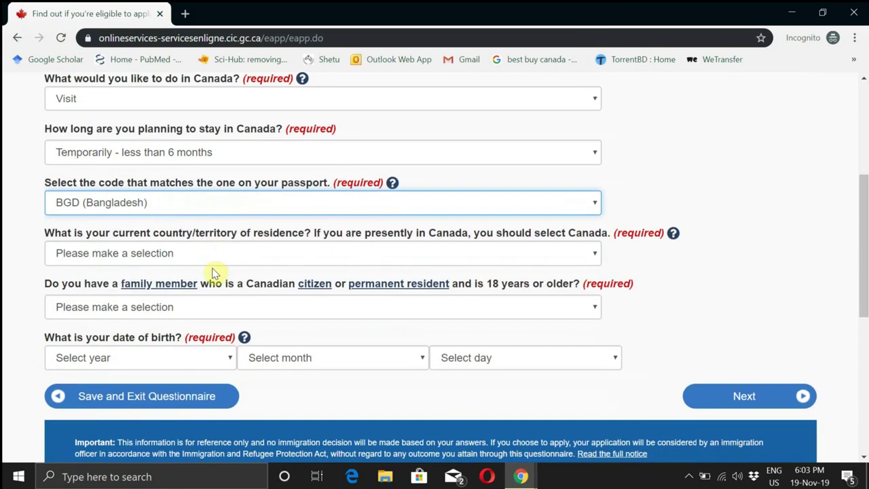
click(175, 257)
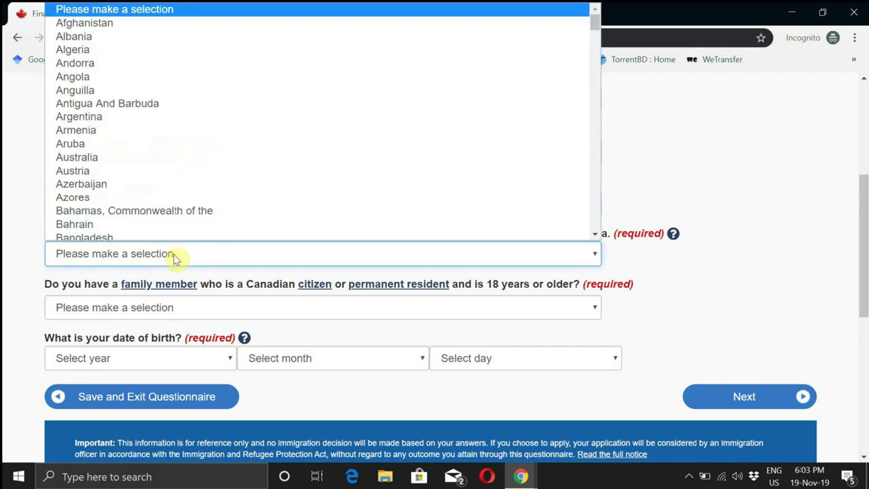
scroll(135, 244, down, 2)
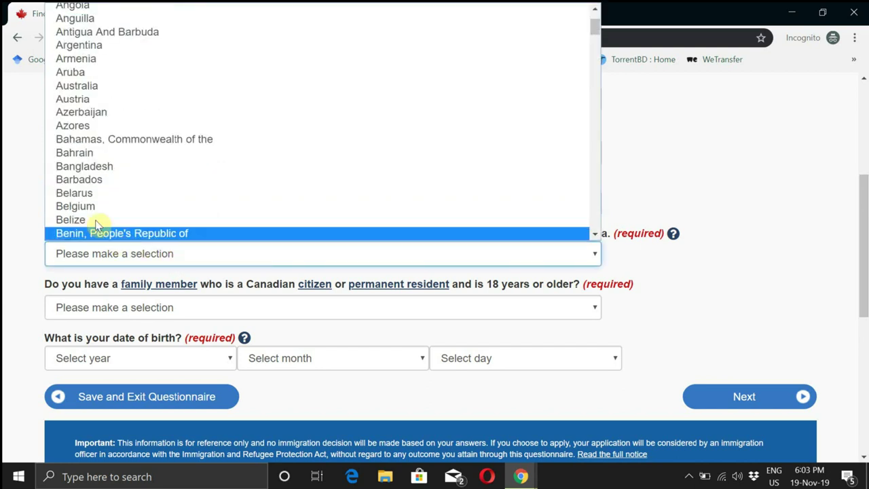
click(93, 166)
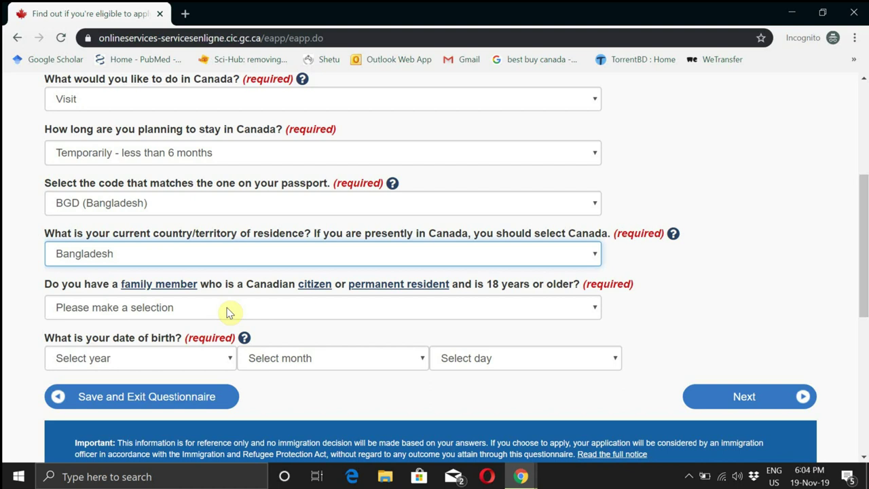
Answer No to having a Canadian family member, pick the birth year, and advance.
click(228, 311)
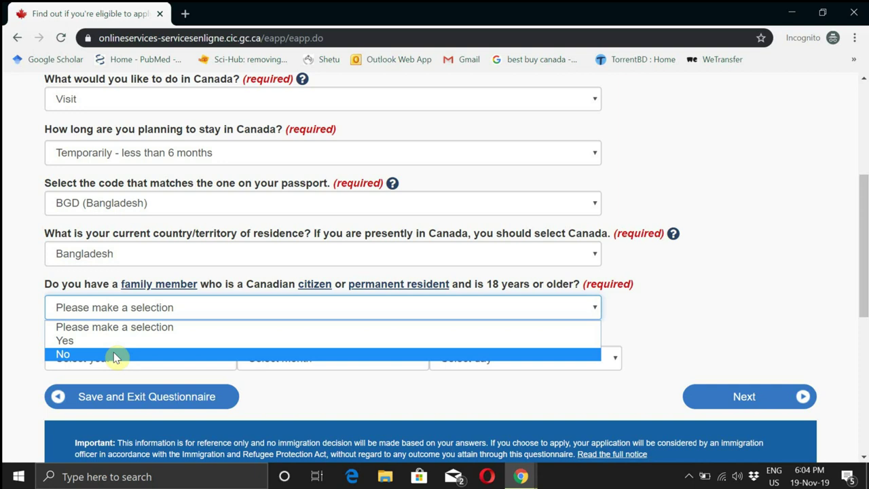
click(113, 354)
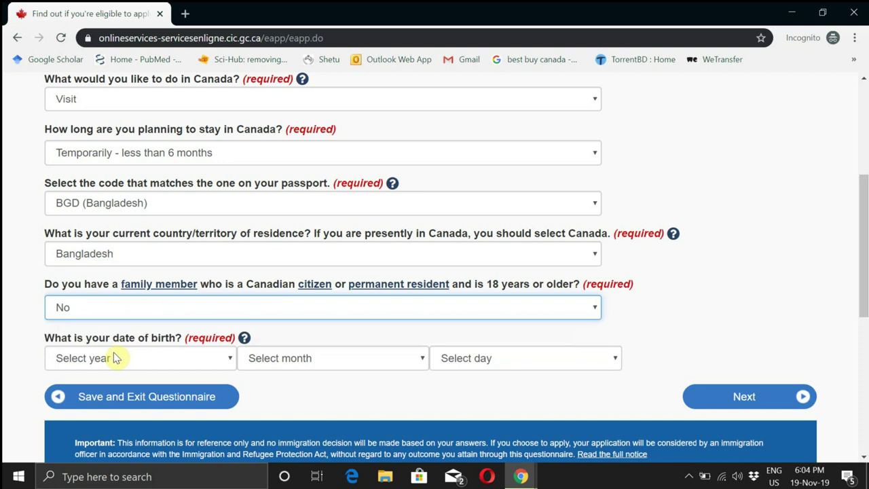
scroll(114, 358, down, 1)
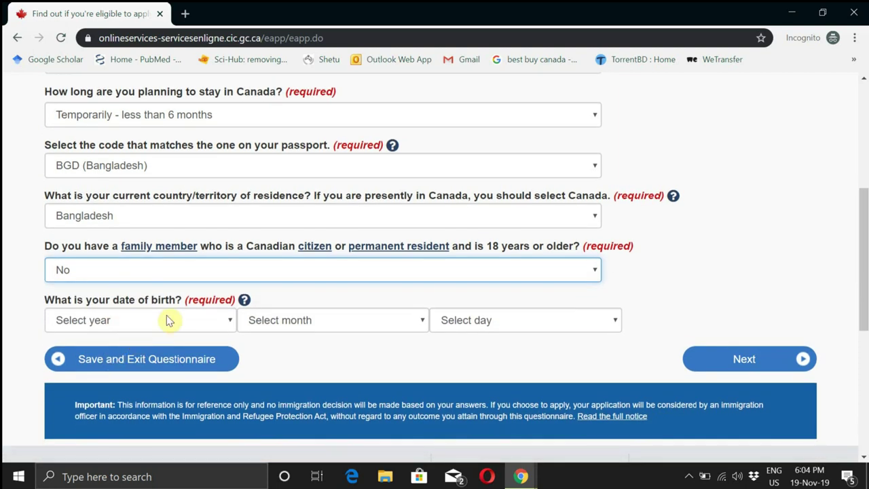
click(169, 320)
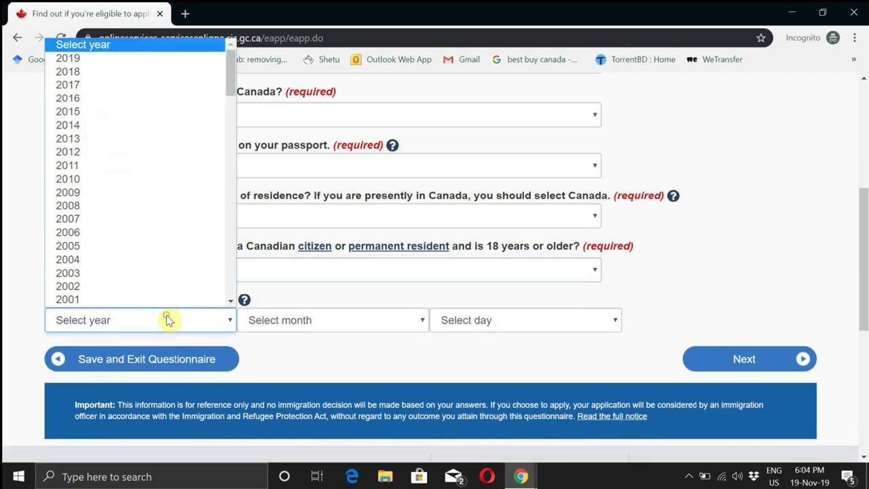
scroll(124, 239, down, 6)
scroll(124, 239, up, 1)
click(124, 239)
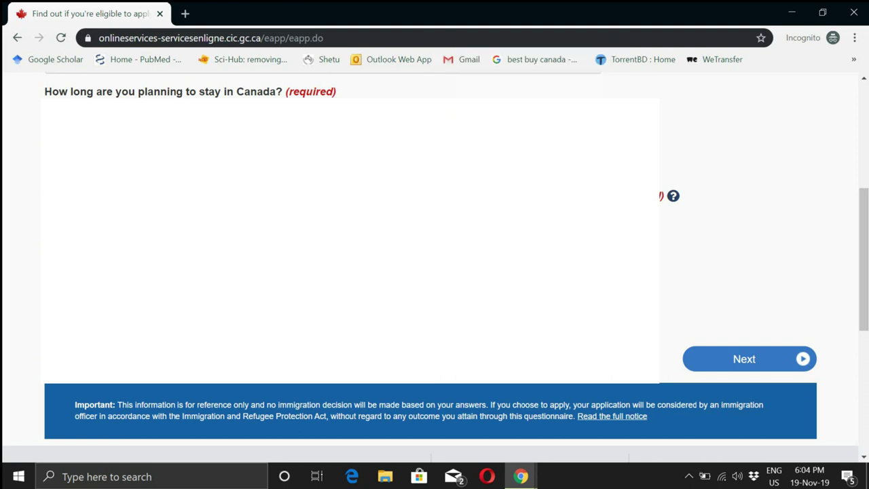
click(712, 366)
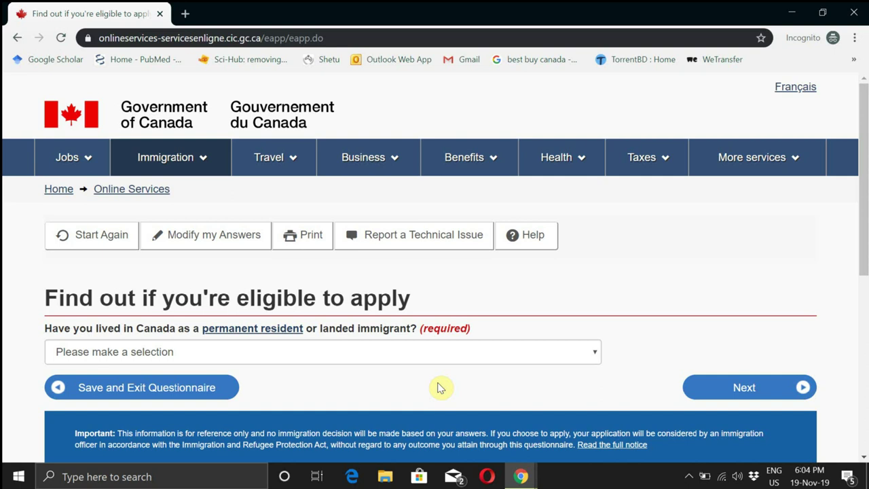
Answer No to having lived in Canada as a permanent resident, then No to U.S. permanent residence.
click(420, 353)
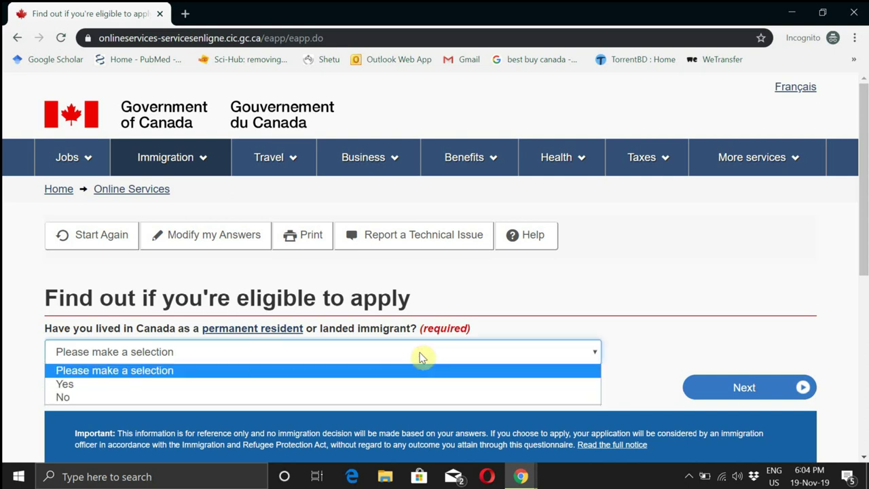
click(281, 398)
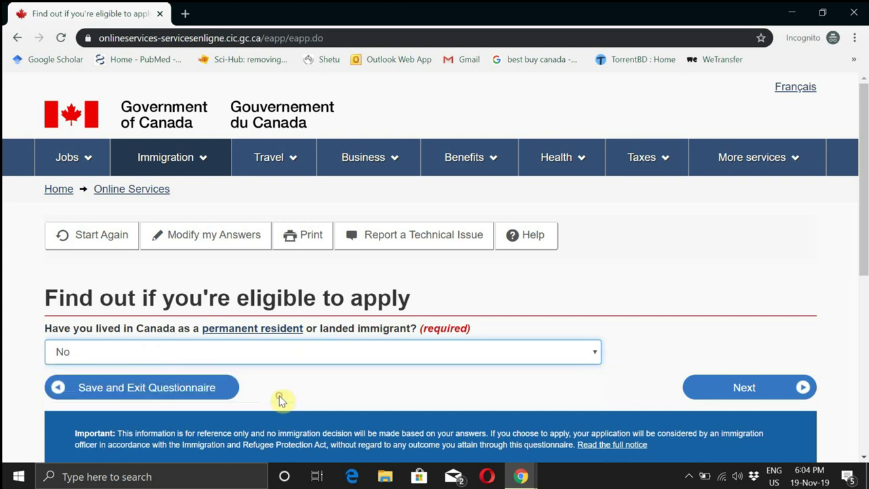
click(710, 388)
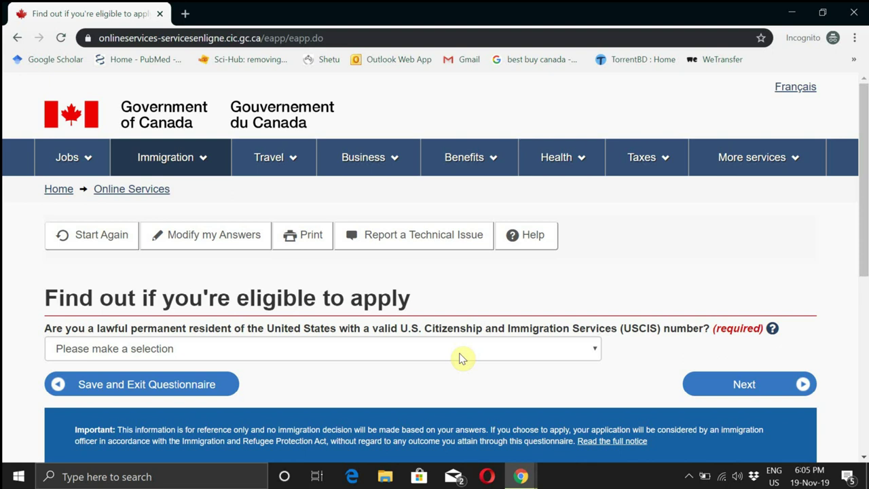
click(459, 358)
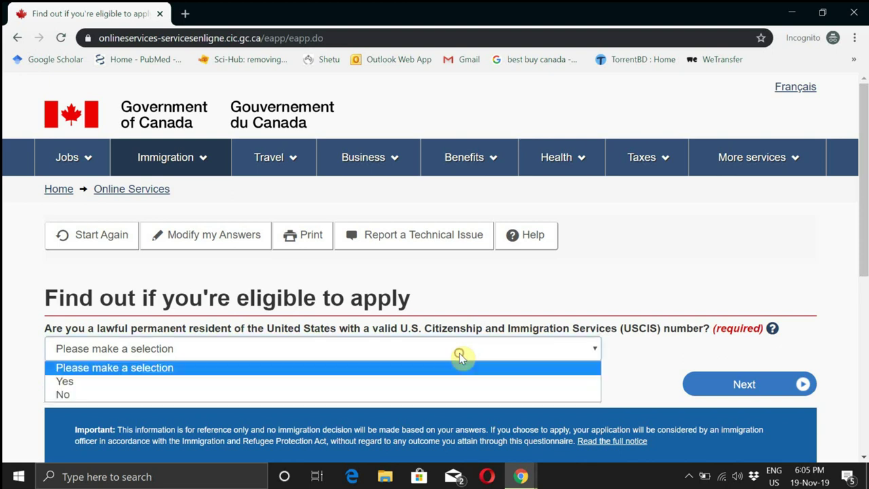
click(310, 398)
click(709, 384)
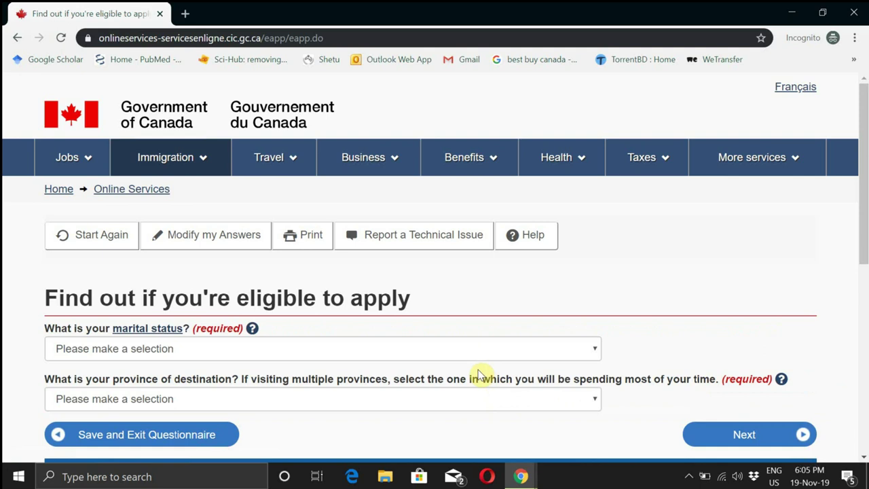
Choose Married and Nova Scotia, then submit to see visitor visa eligibility results.
scroll(478, 374, down, 1)
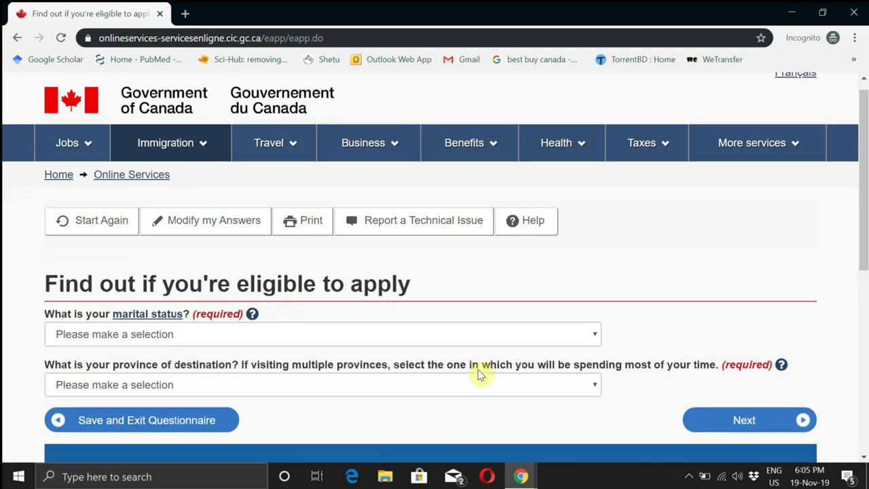
click(449, 342)
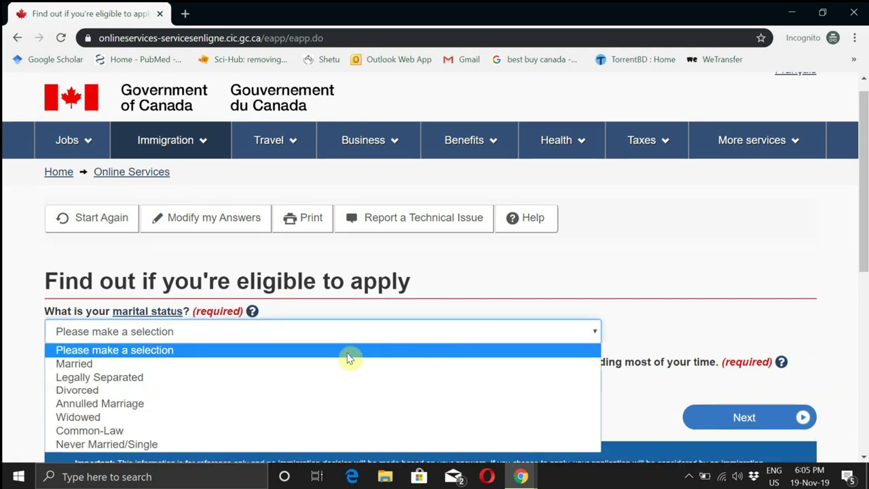
click(283, 363)
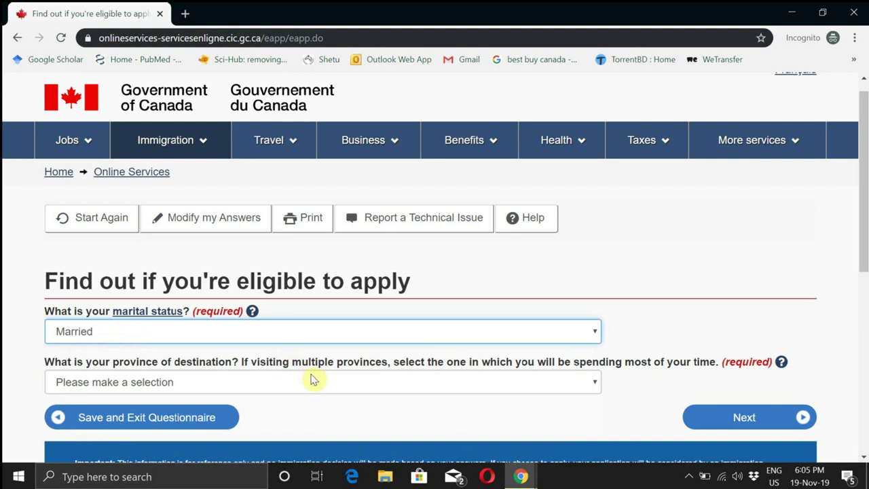
scroll(313, 379, down, 1)
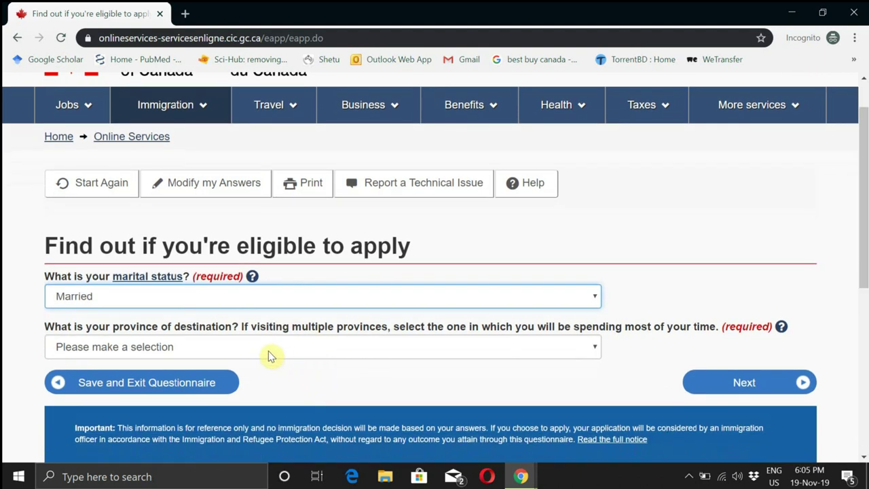
click(272, 354)
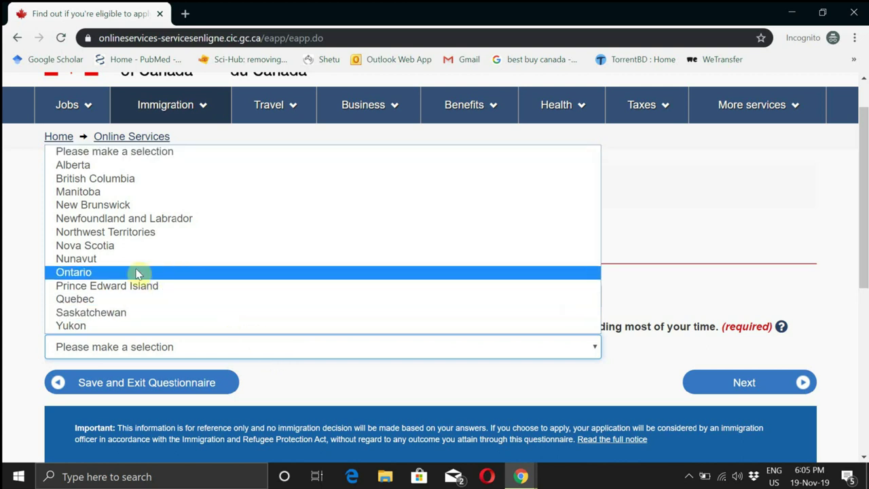
click(119, 249)
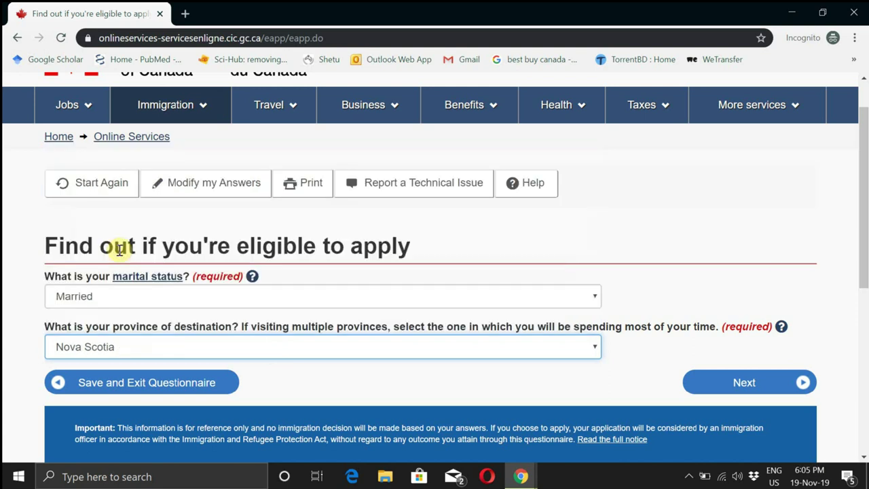
click(704, 388)
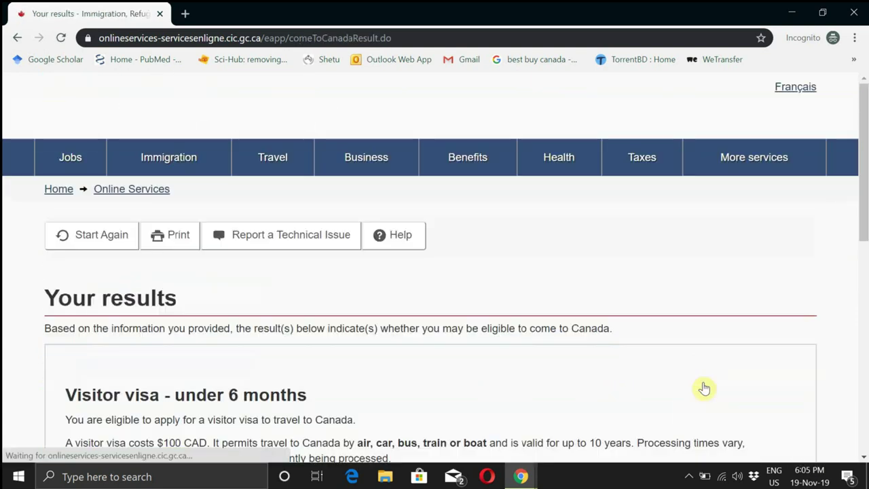
Continue with the 'Visitor visa - under 6 months' result from the eligibility page.
scroll(704, 387, down, 1)
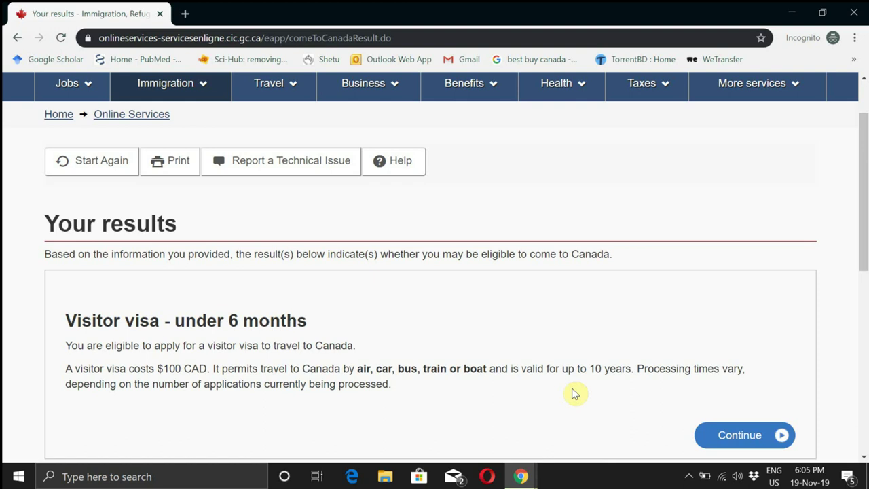
scroll(574, 393, down, 2)
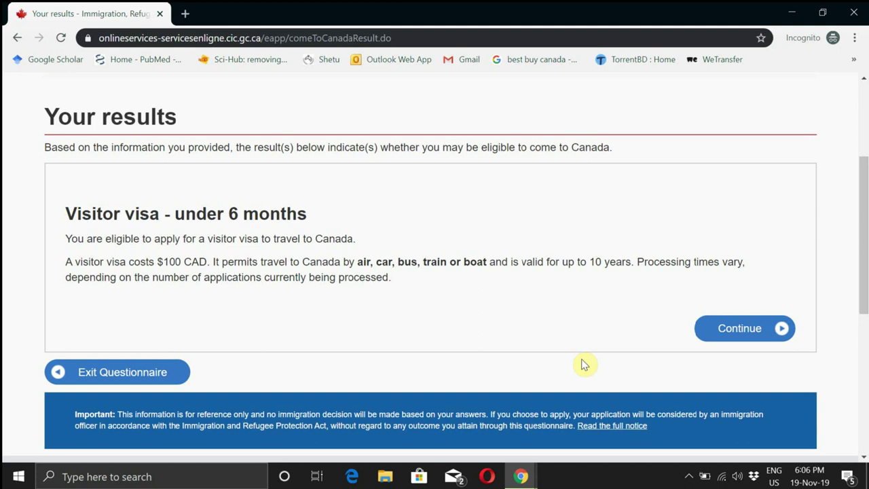
click(739, 327)
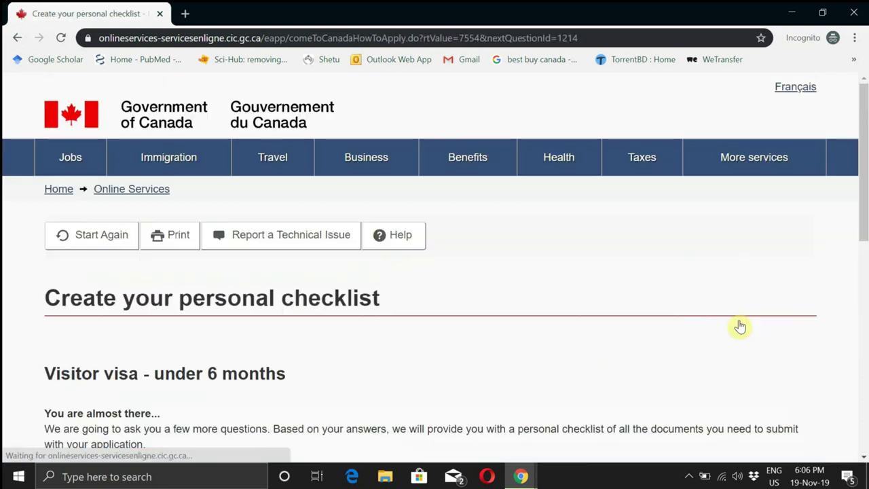
Start the checklist questions and submit a main visit purpose, first choosing Other, then Tourism.
scroll(509, 371, down, 3)
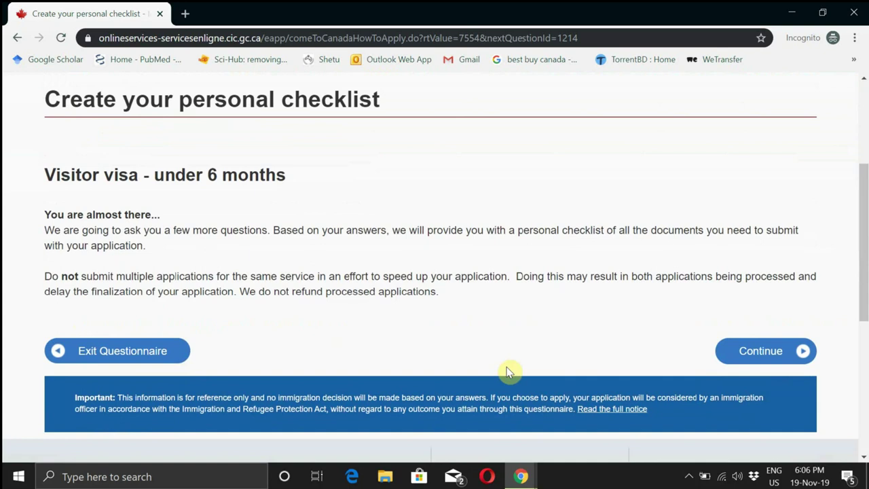
scroll(509, 371, down, 1)
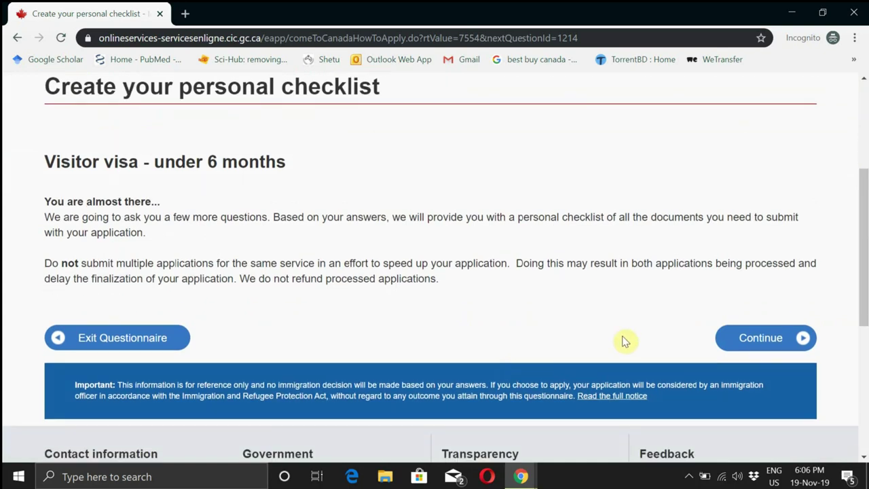
click(732, 347)
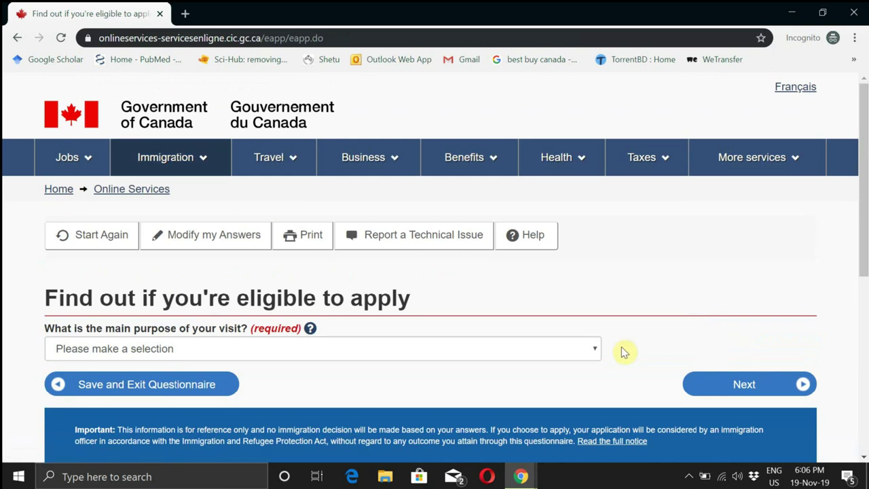
click(426, 355)
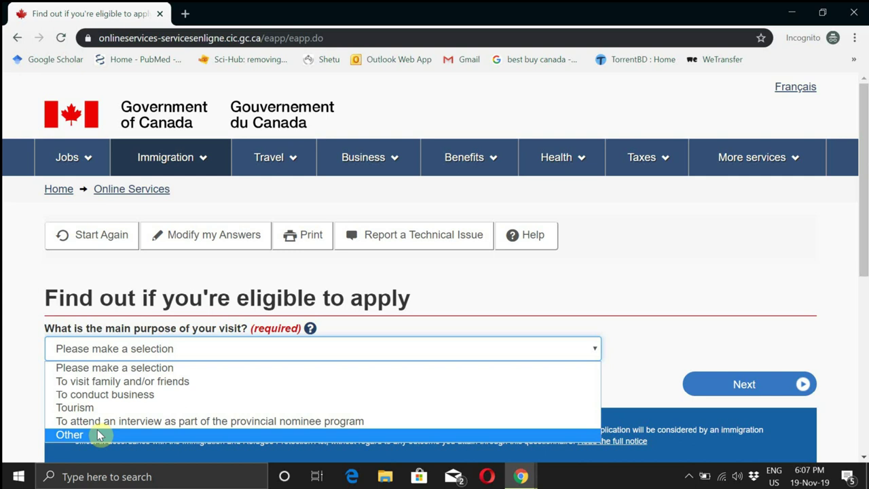
click(98, 435)
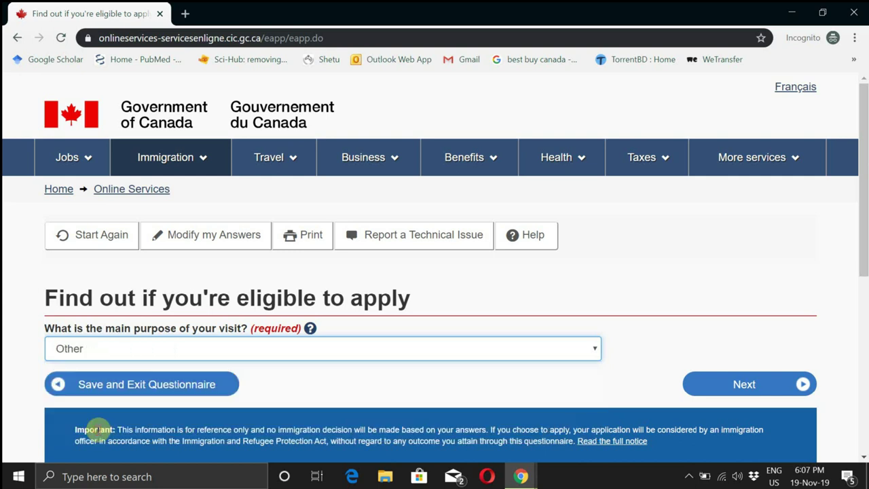
click(366, 359)
click(146, 408)
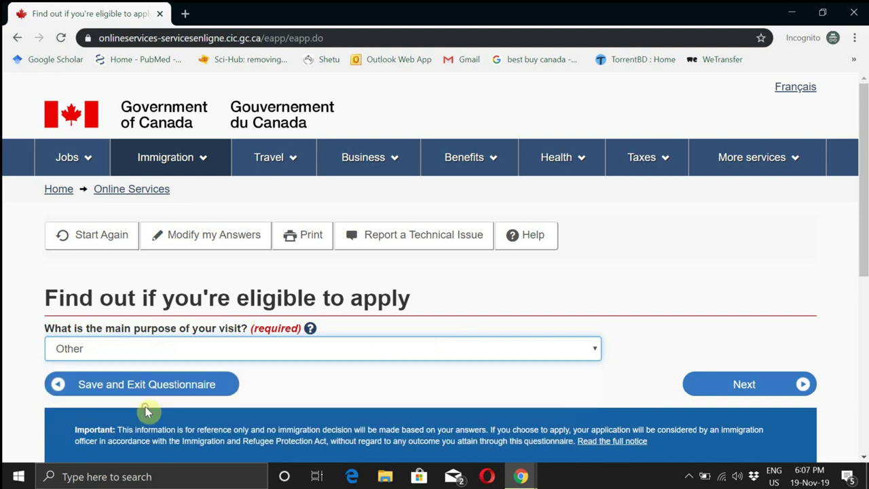
click(718, 385)
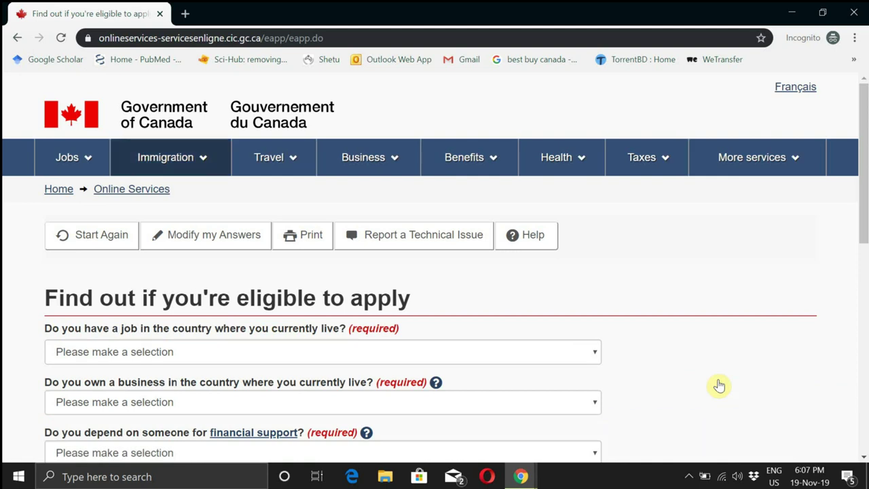
Answer Yes to having a job at home and No to owning a business.
scroll(719, 385, down, 2)
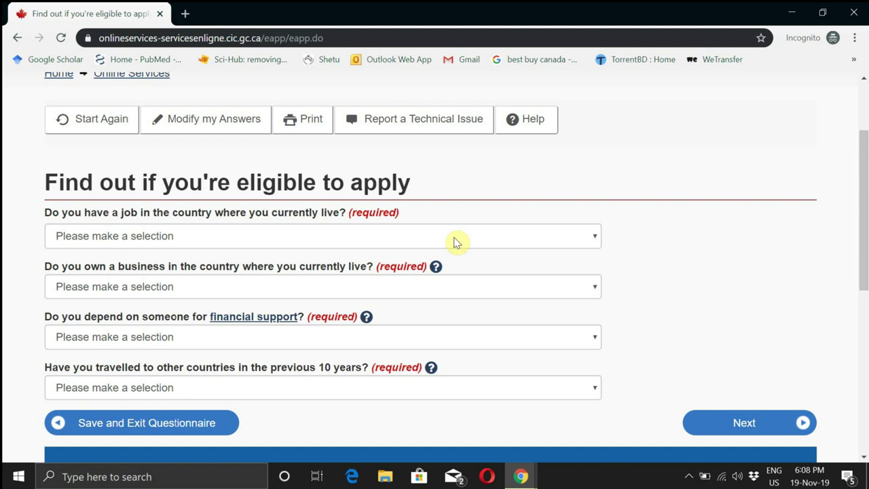
click(455, 241)
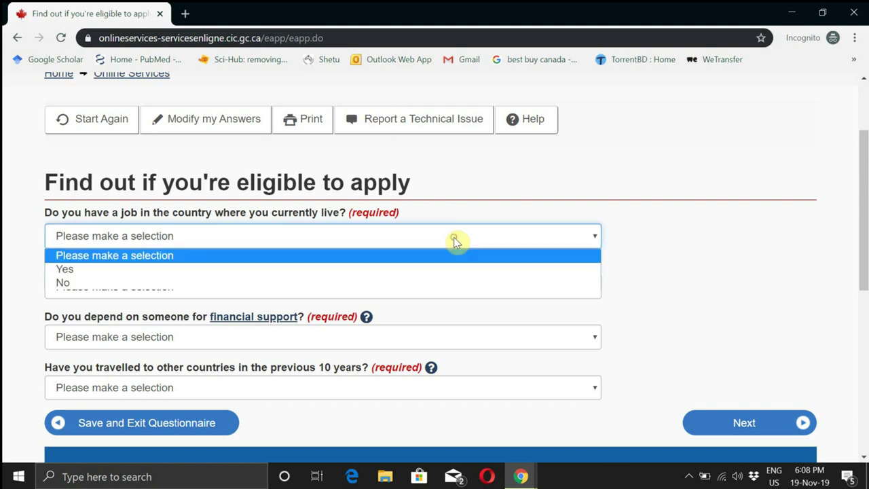
click(281, 270)
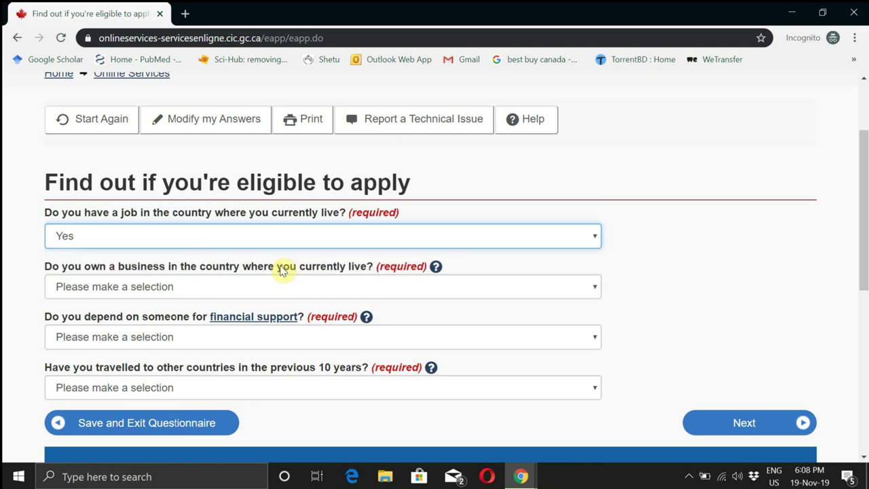
scroll(281, 269, down, 1)
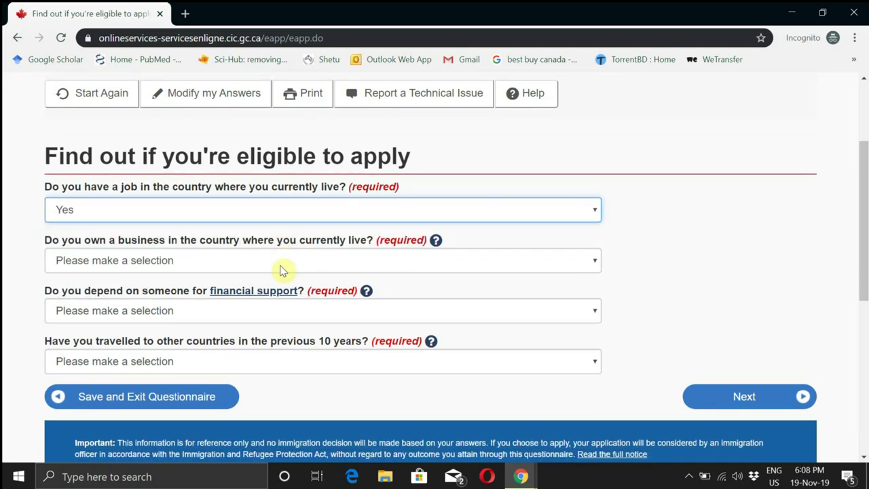
click(281, 269)
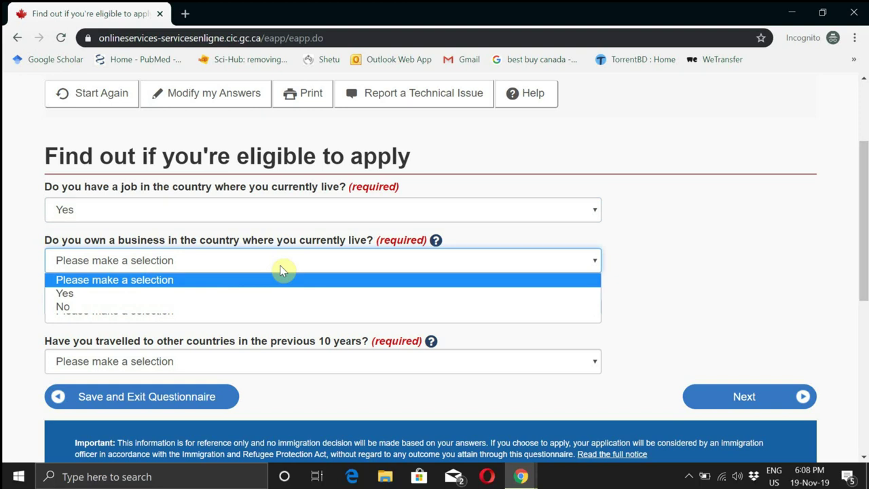
click(210, 308)
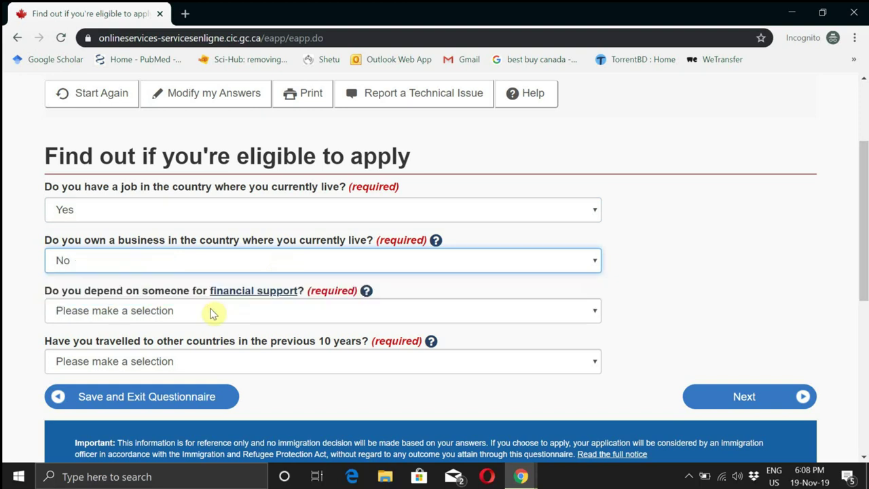
Answer No to depending on financial support and Yes to travel in the past 10 years.
scroll(234, 312, down, 2)
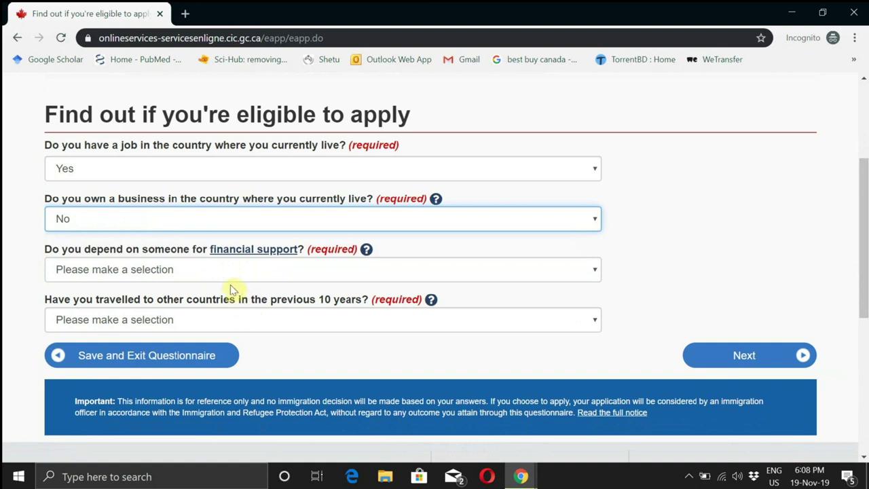
click(226, 280)
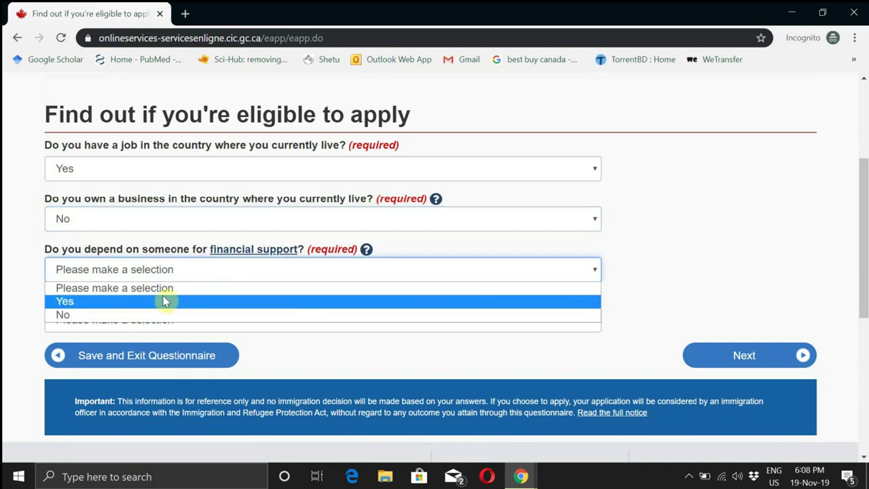
click(144, 314)
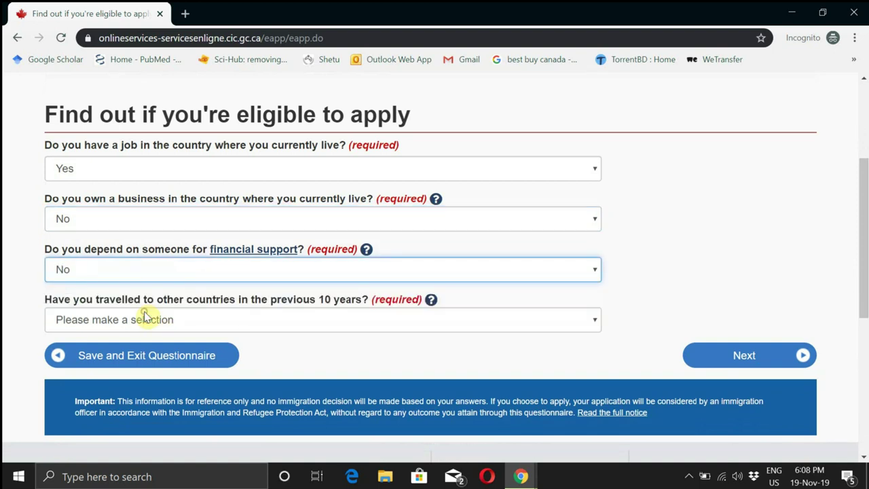
scroll(251, 309, down, 1)
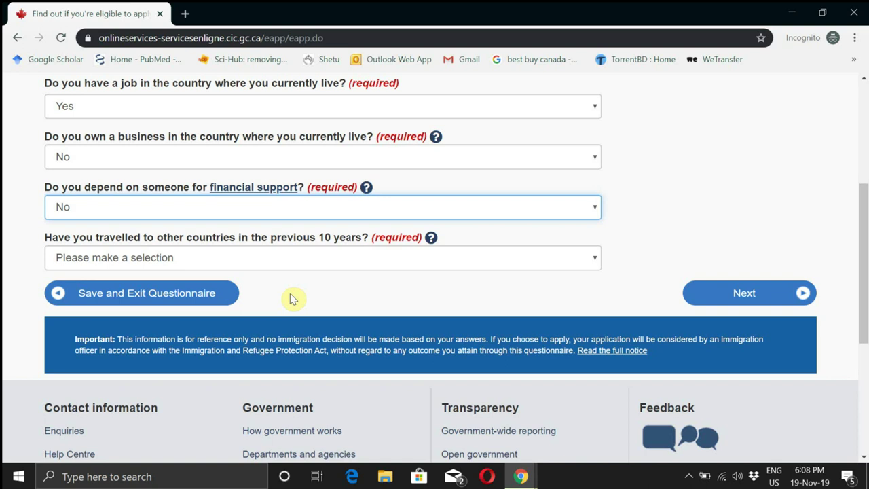
click(265, 270)
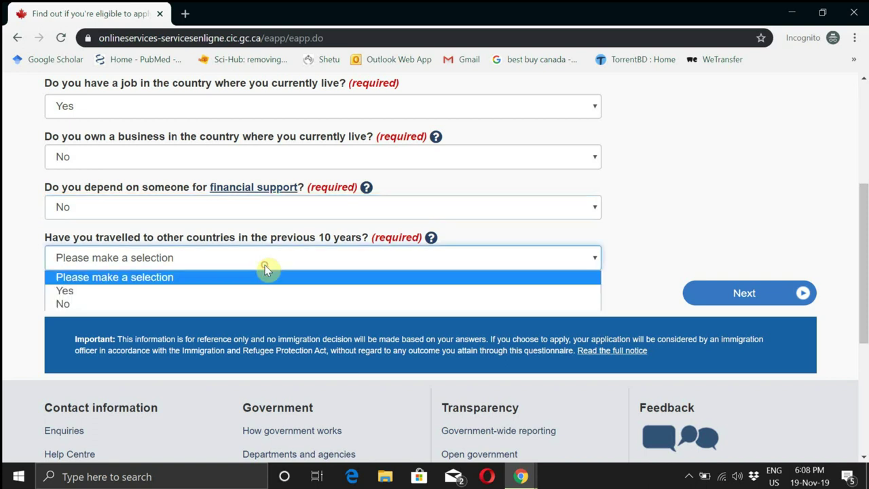
click(206, 294)
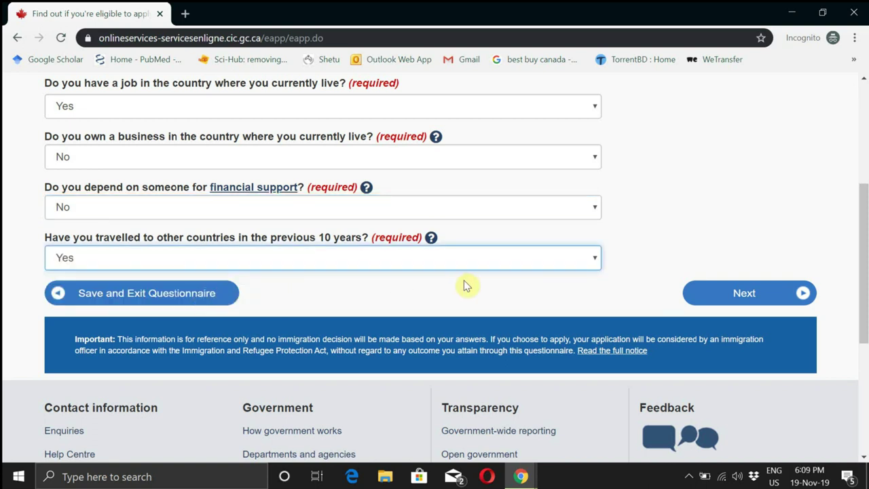
click(777, 302)
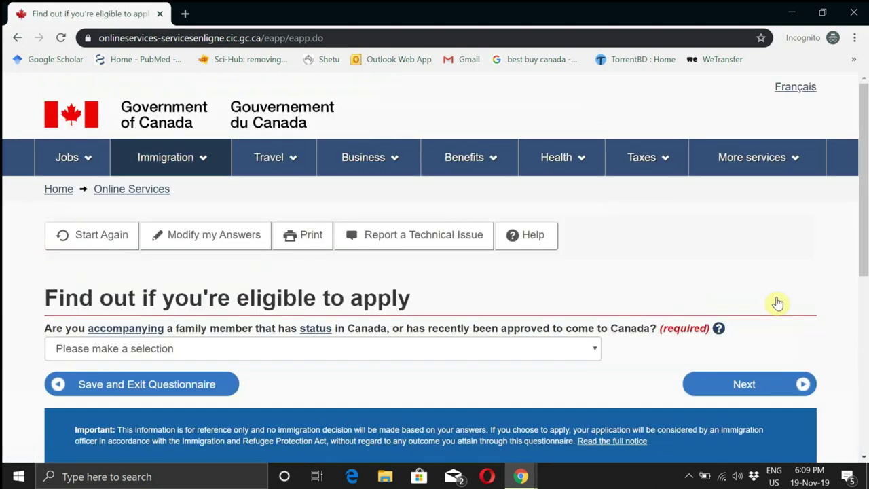
Answer No to accompanying a family member with status in Canada.
click(487, 351)
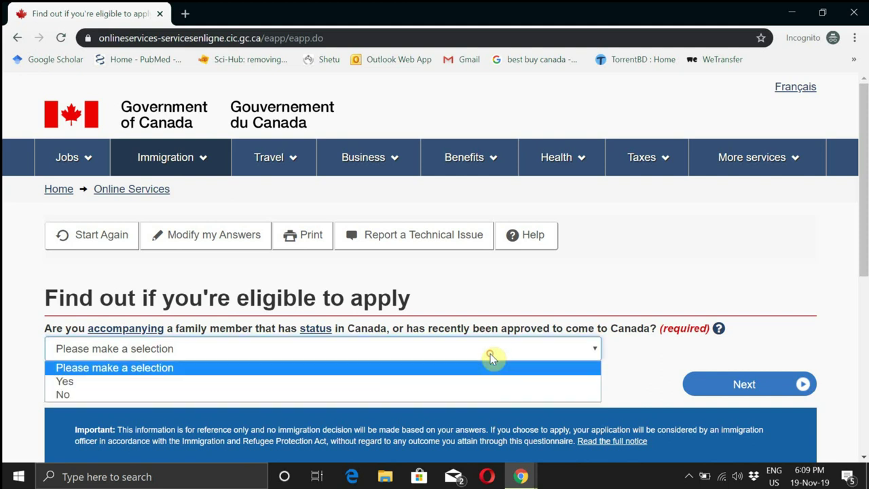
click(409, 396)
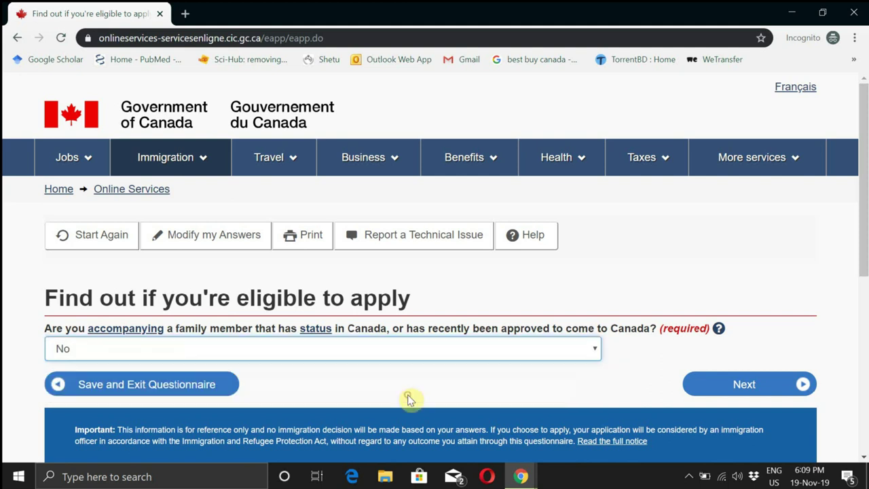
click(693, 393)
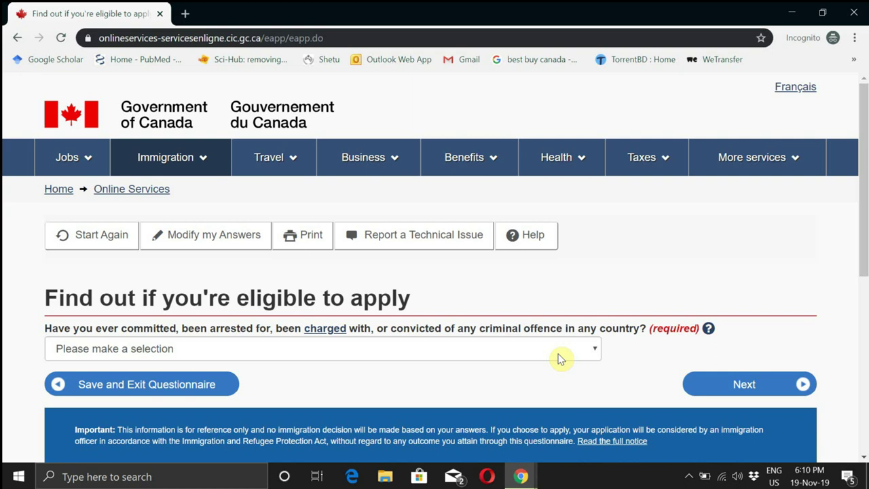
Answer No to having committed any criminal offence.
click(558, 354)
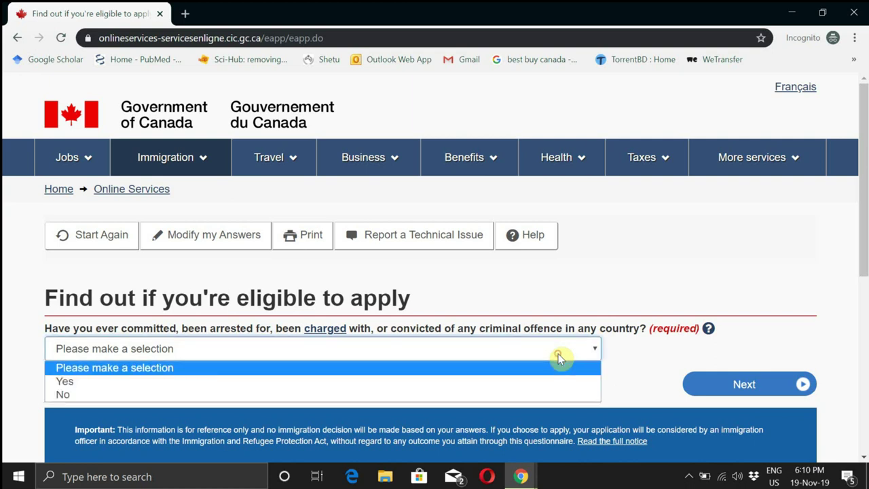
click(360, 398)
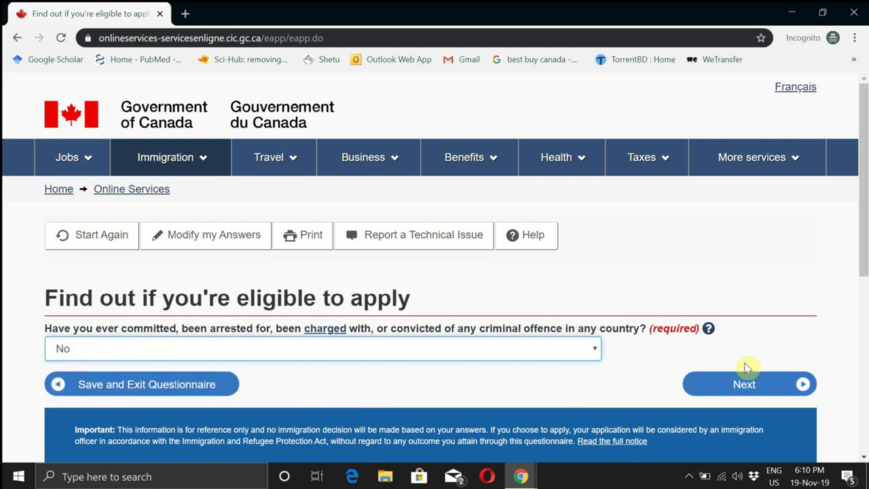
click(749, 391)
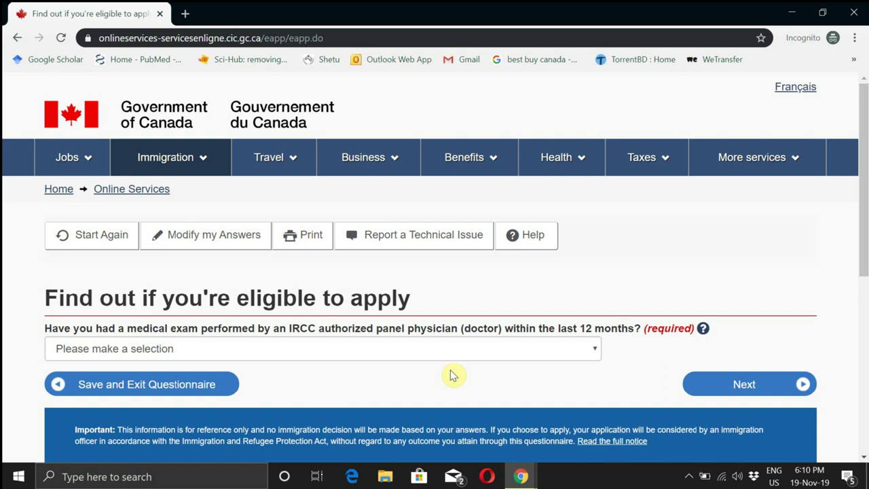
Answer No to having had a recent medical exam.
click(444, 350)
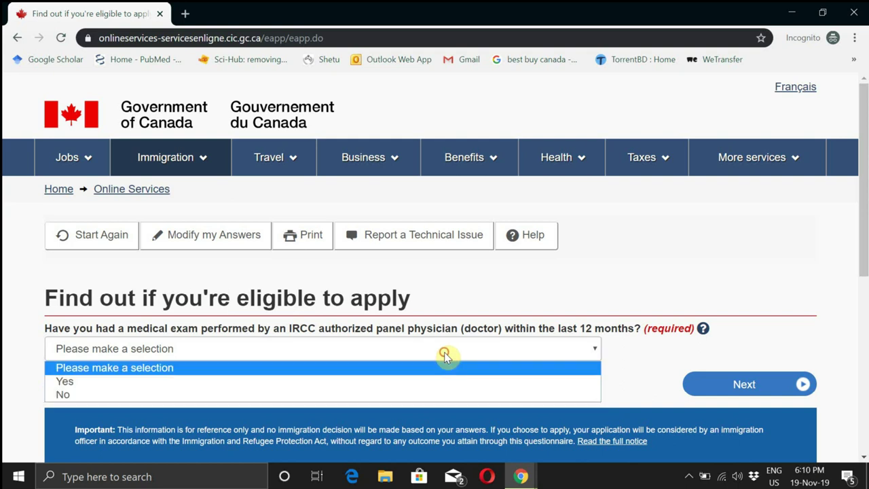
click(356, 397)
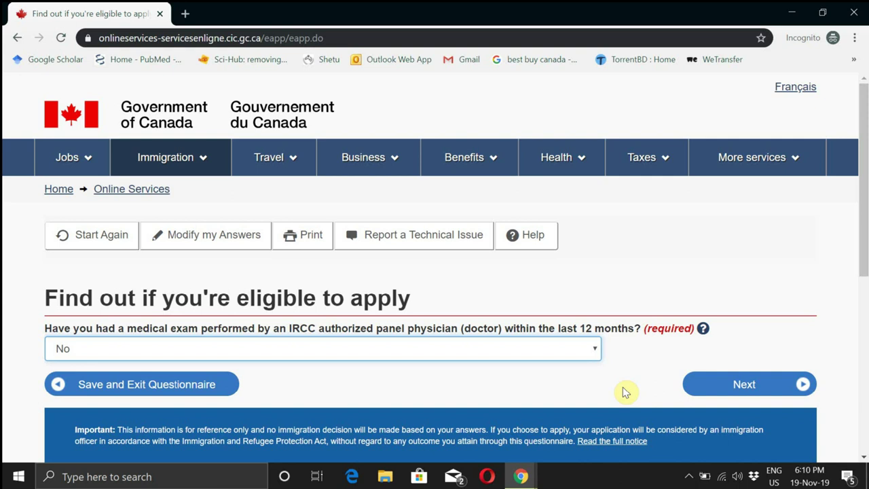
click(695, 394)
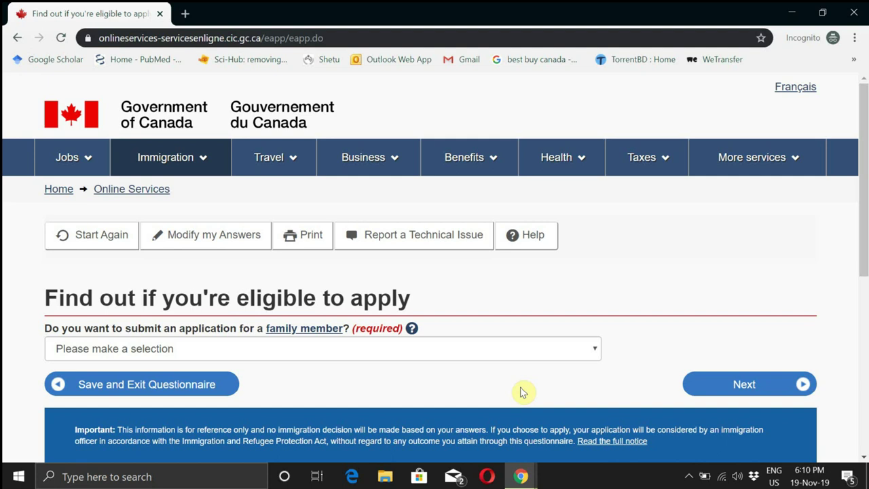
Answer No to submitting an application for a family member.
click(442, 352)
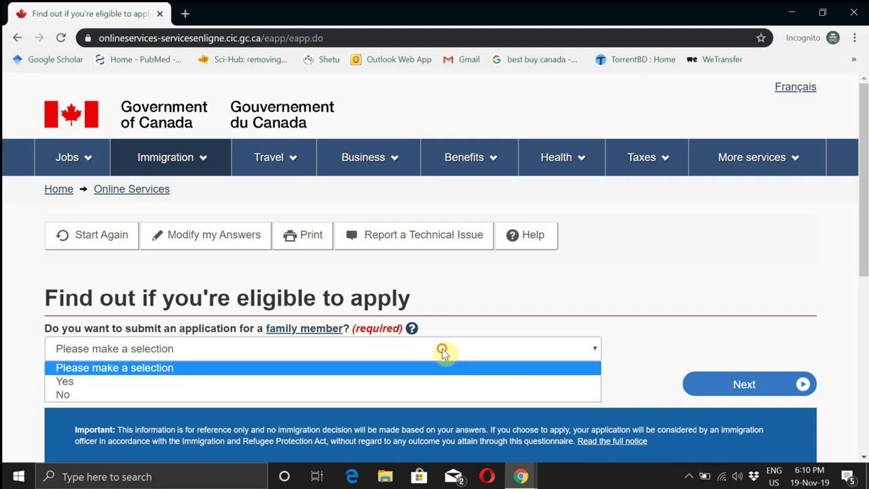
click(312, 395)
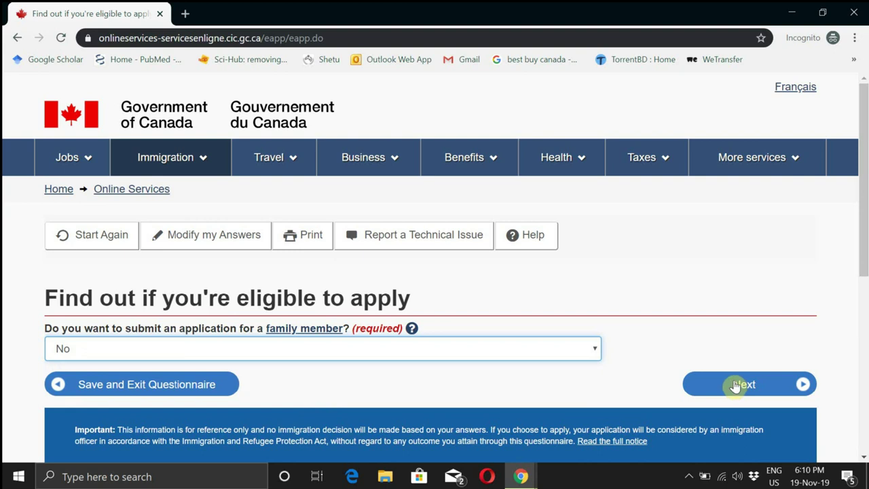
click(734, 385)
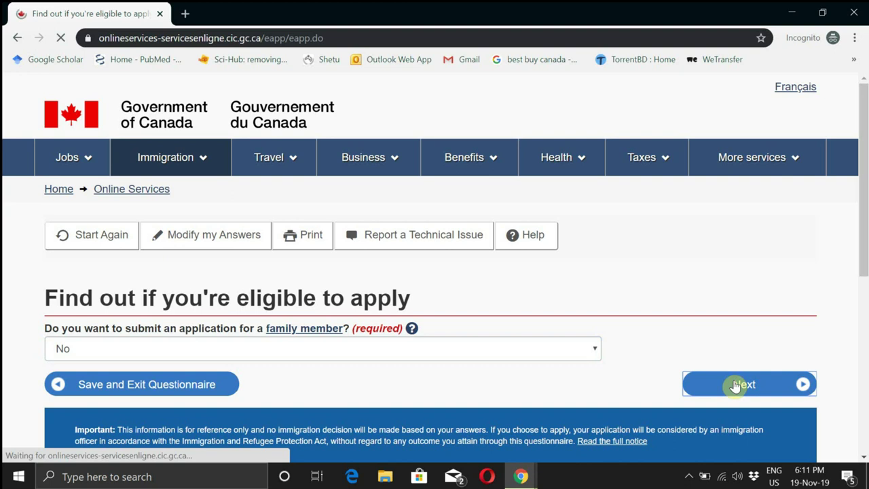
Choose No for giving someone access to the application.
scroll(595, 382, down, 1)
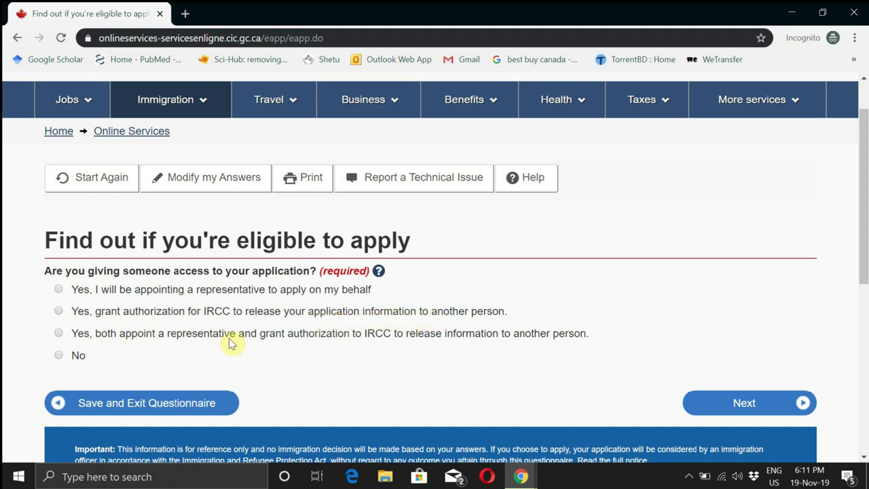
click(57, 355)
click(726, 413)
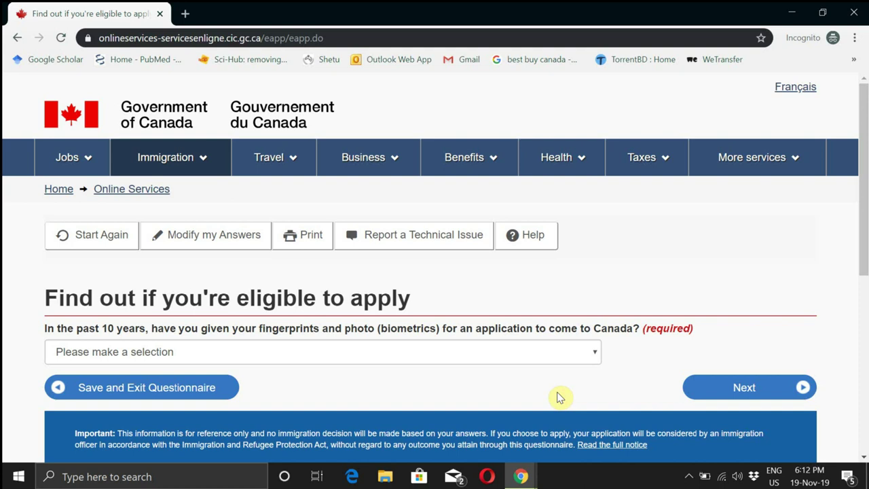
After the missing-answer error, answer No to giving biometrics in the past 10 years.
click(527, 362)
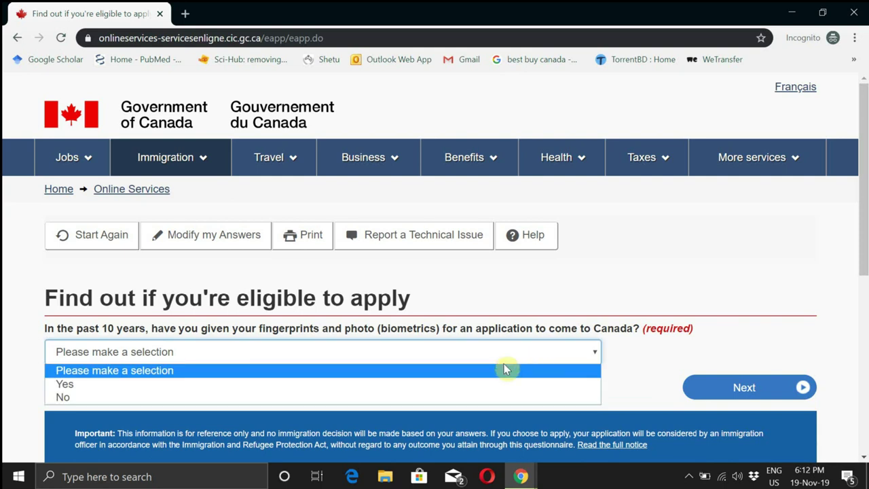
click(389, 406)
click(693, 386)
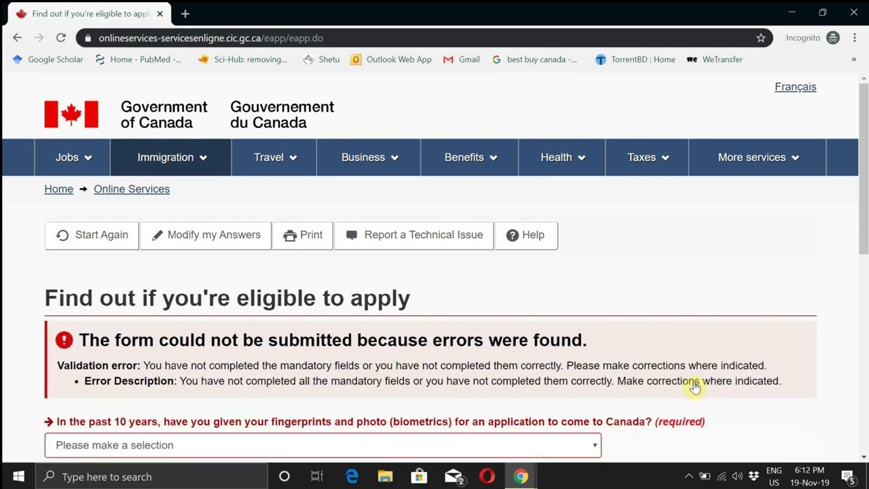
scroll(694, 387, down, 1)
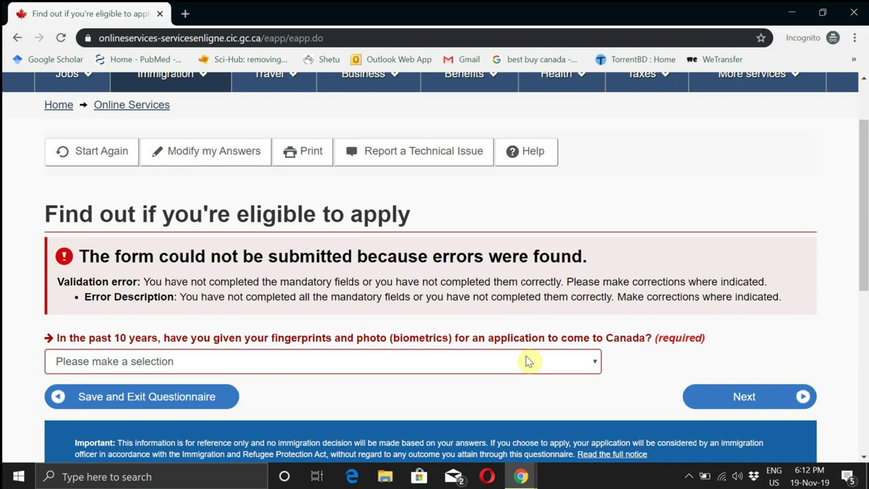
click(528, 361)
click(145, 407)
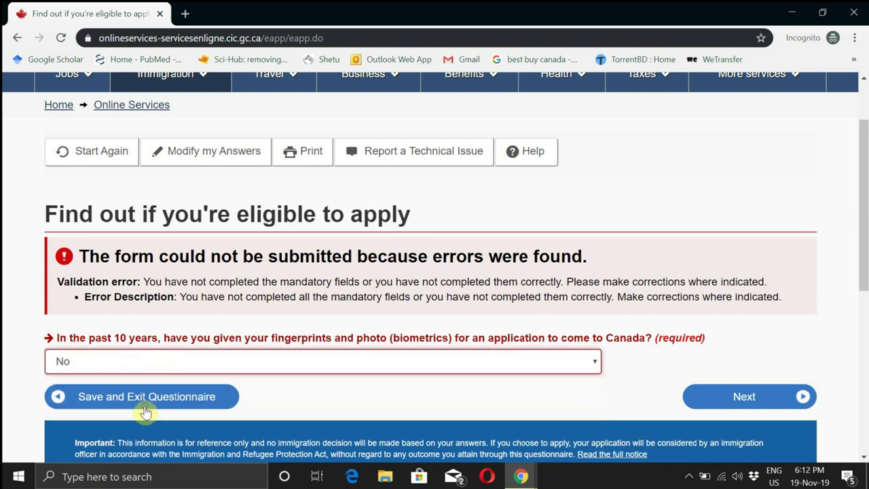
click(703, 402)
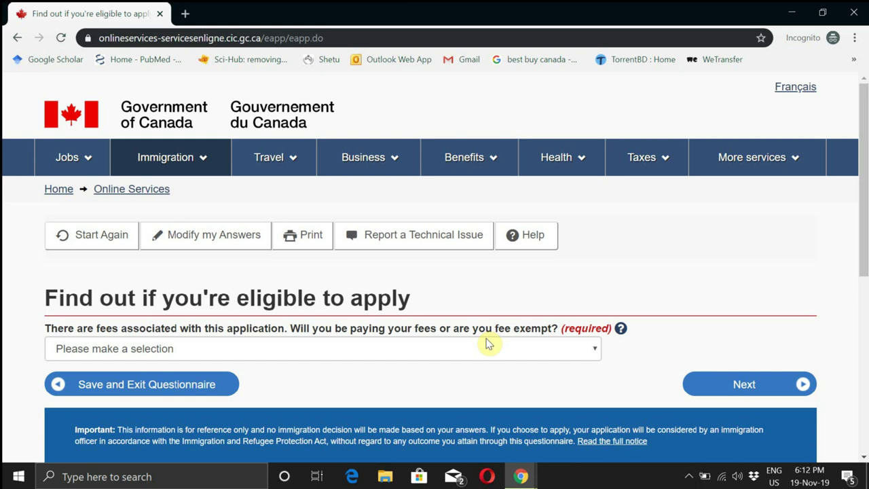
Answer the fees question with 'Yes, I will be paying my application fees.'.
click(486, 345)
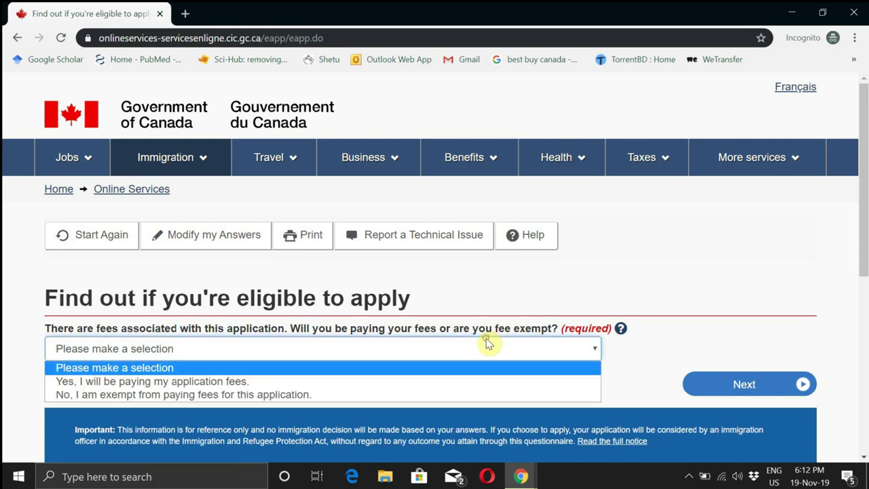
click(241, 383)
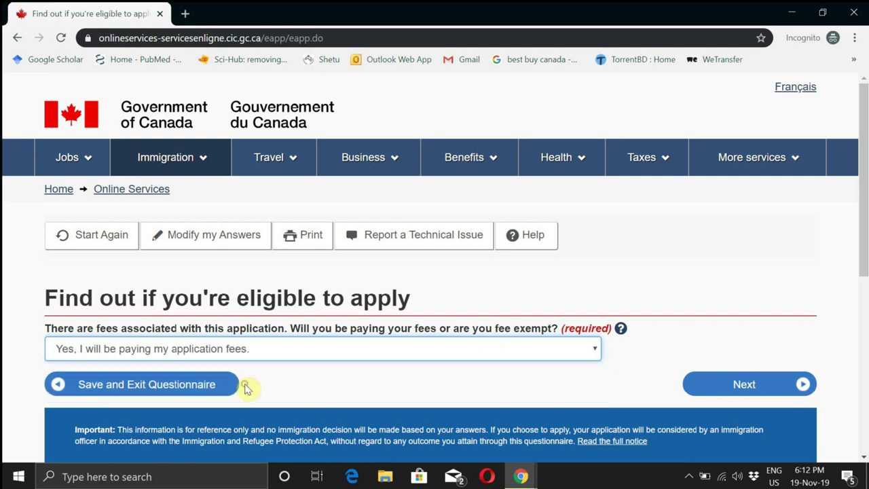
click(695, 390)
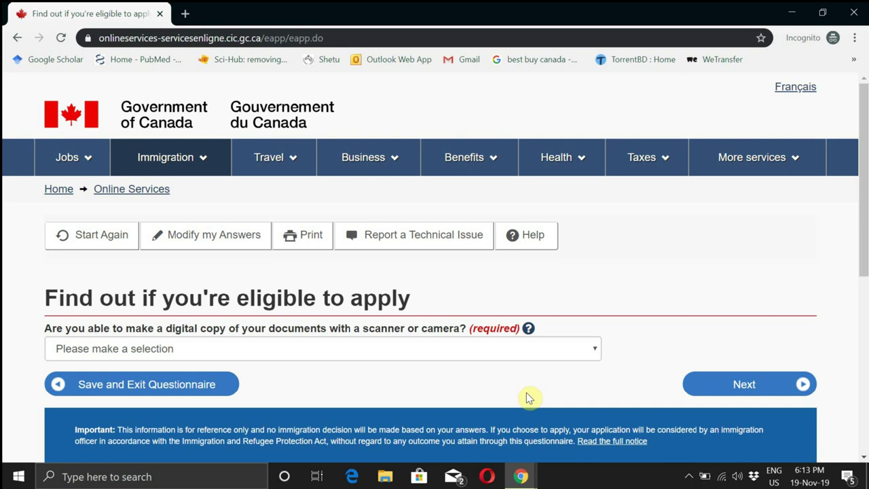
Answer Yes to making digital copies of documents and Yes to paying fees online.
click(411, 349)
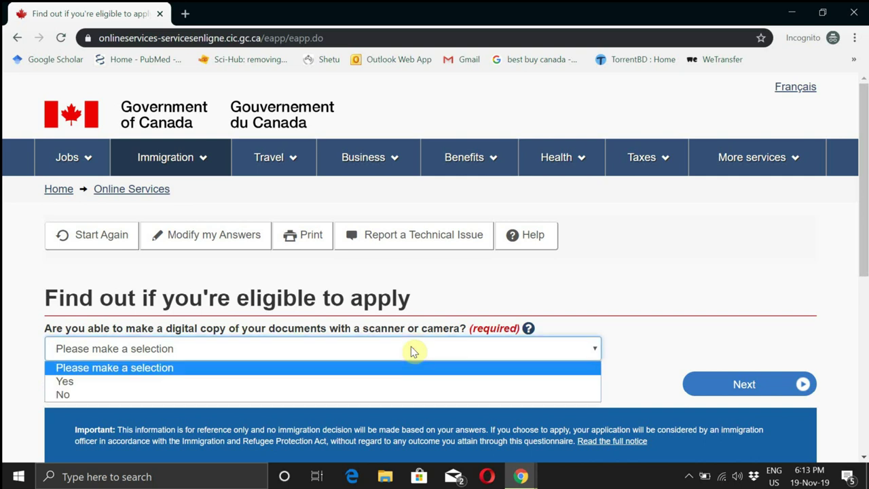
click(254, 385)
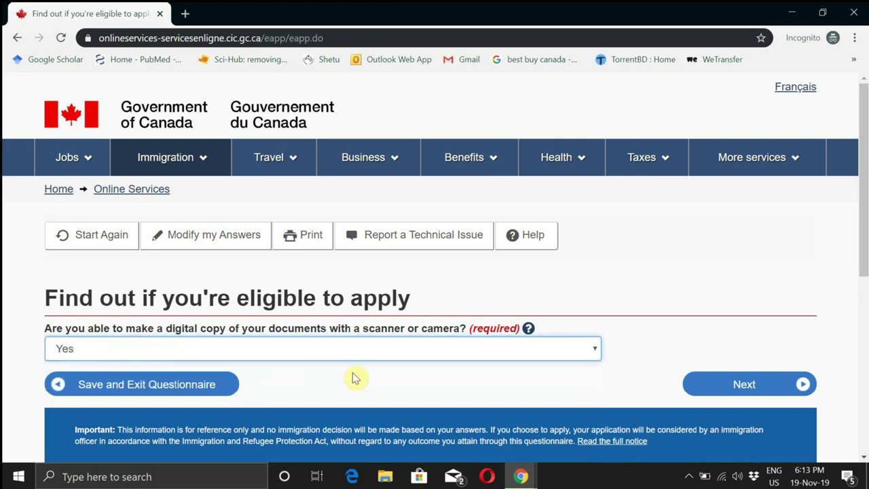
click(709, 388)
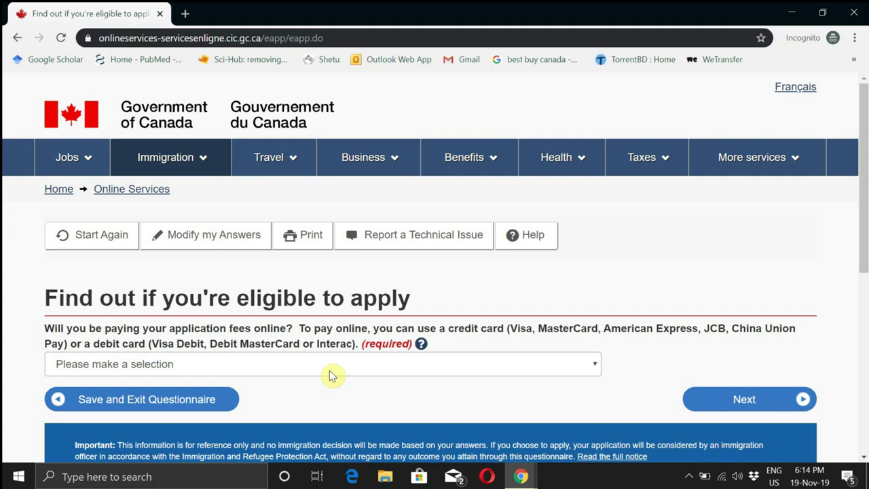
click(330, 371)
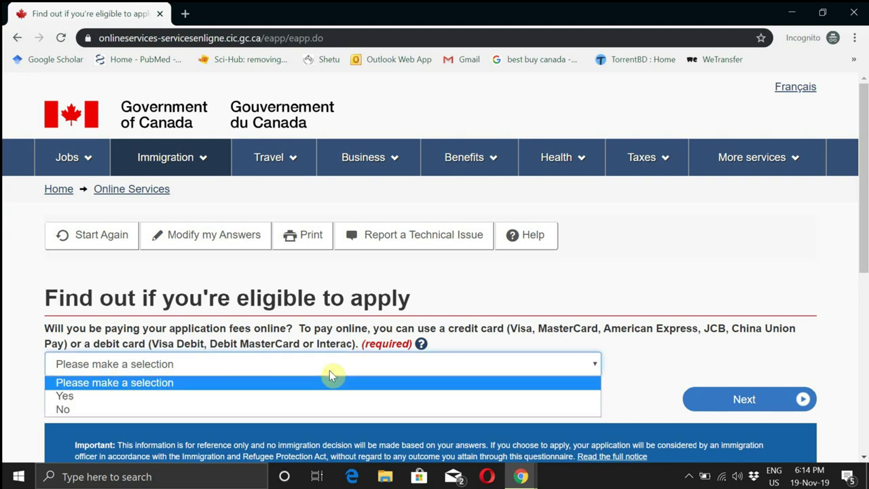
click(272, 396)
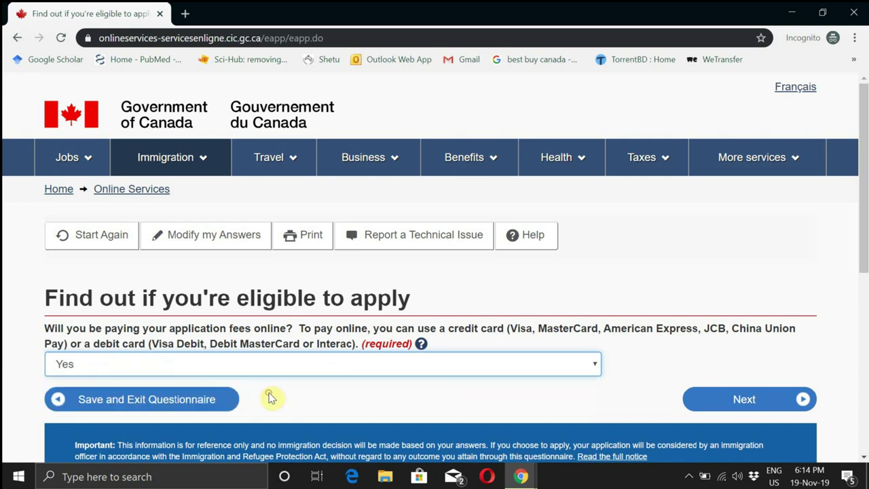
click(757, 412)
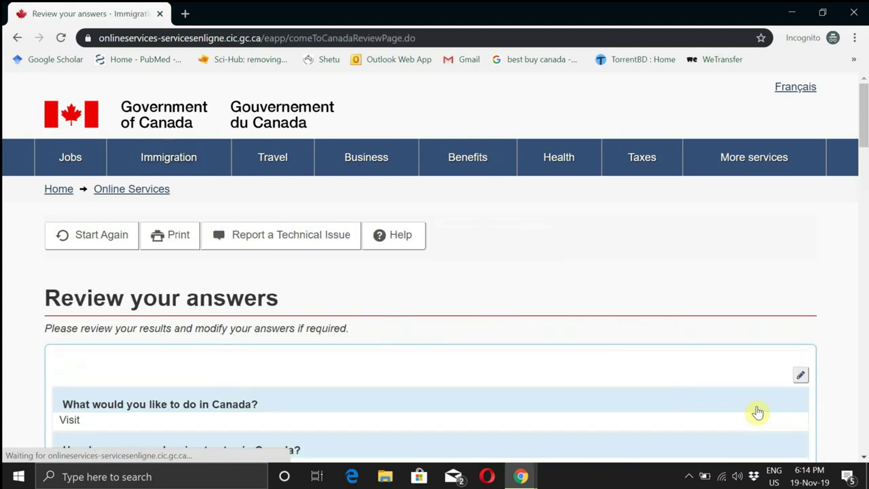
Scroll through the 'Review your answers' summary to check every questionnaire answer.
scroll(758, 412, down, 3)
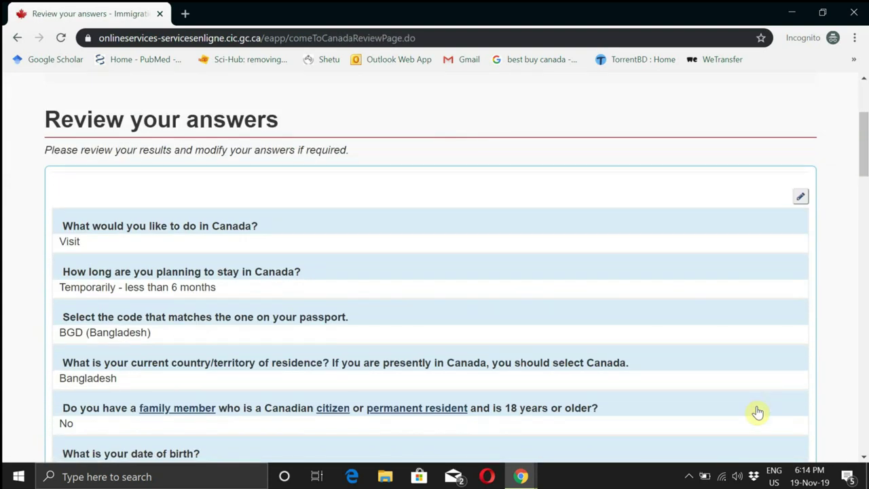
scroll(757, 412, down, 1)
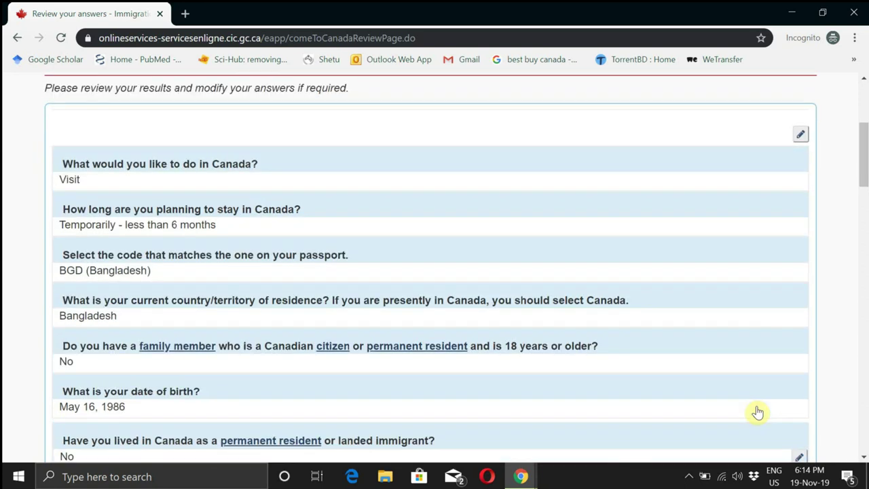
scroll(758, 412, up, 1)
scroll(758, 412, down, 5)
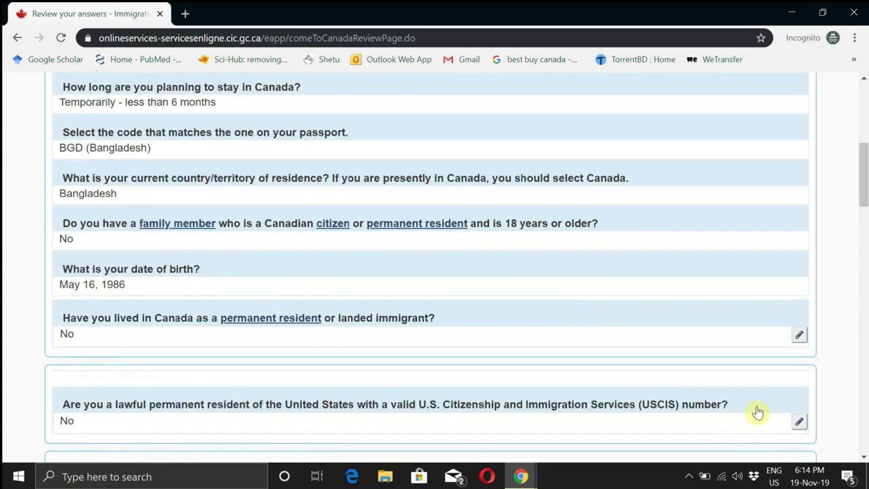
scroll(758, 412, down, 10)
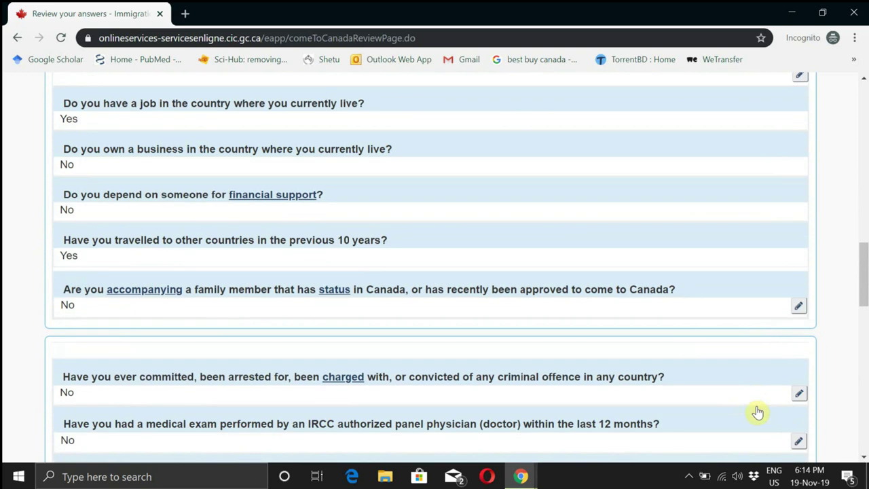
scroll(758, 412, down, 3)
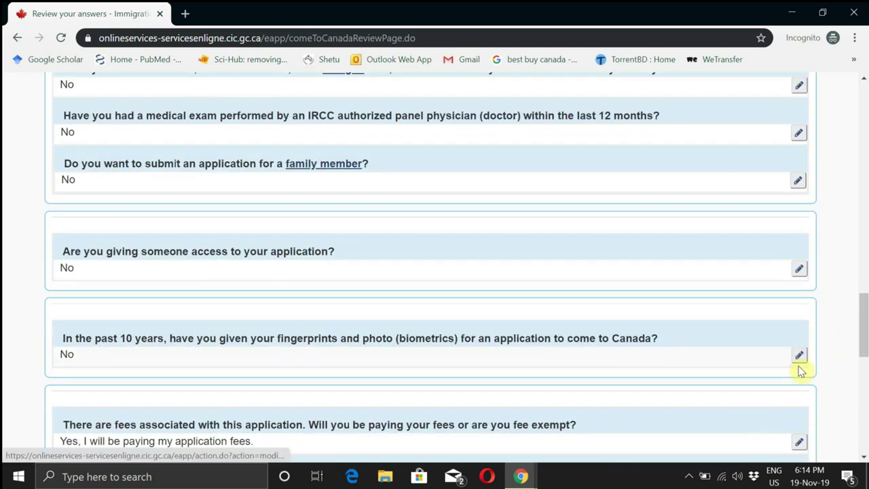
scroll(721, 405, down, 5)
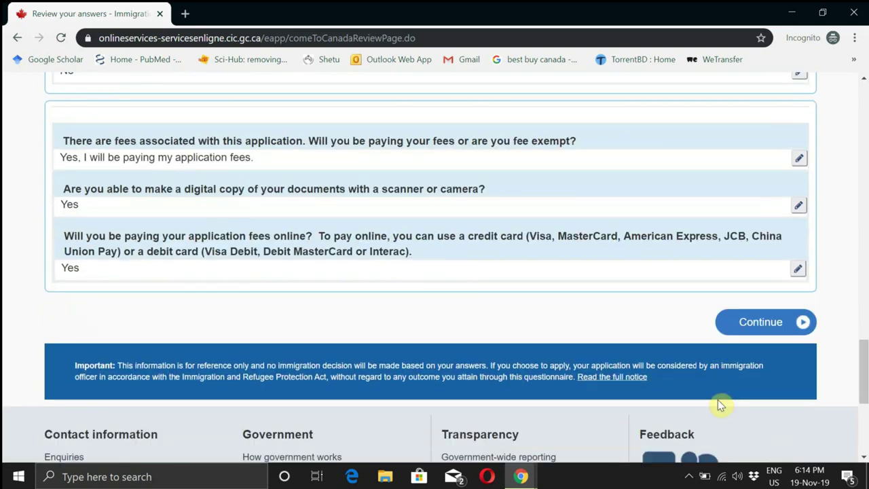
scroll(721, 405, up, 9)
scroll(721, 405, up, 10)
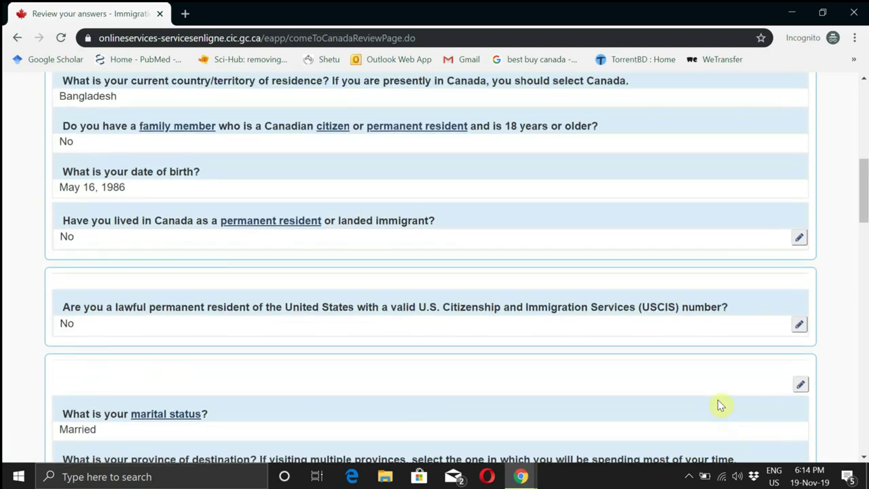
scroll(721, 406, down, 15)
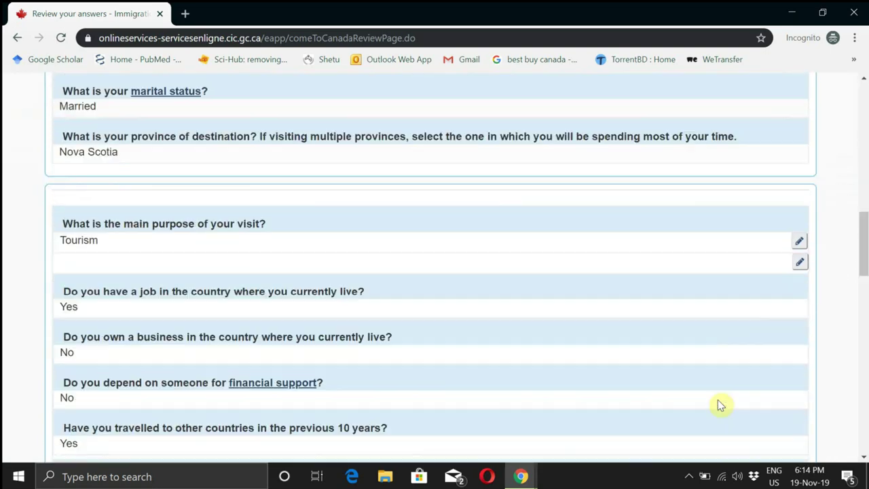
scroll(720, 412, up, 4)
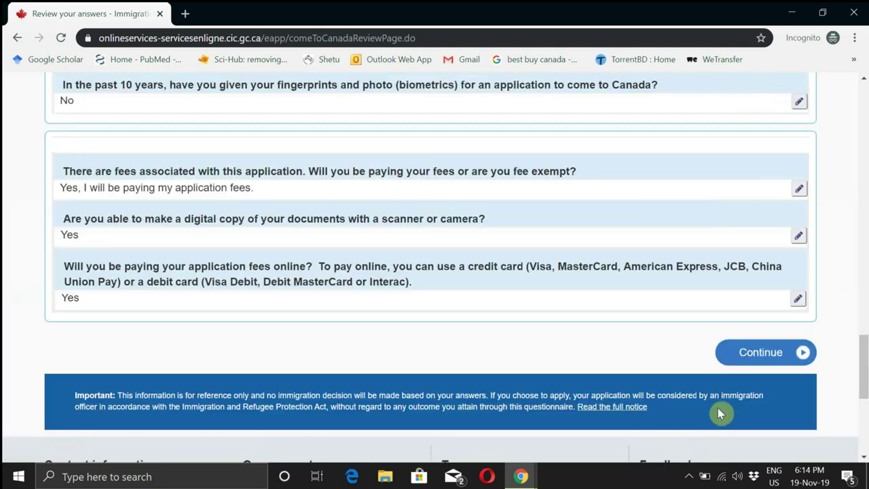
scroll(718, 410, down, 1)
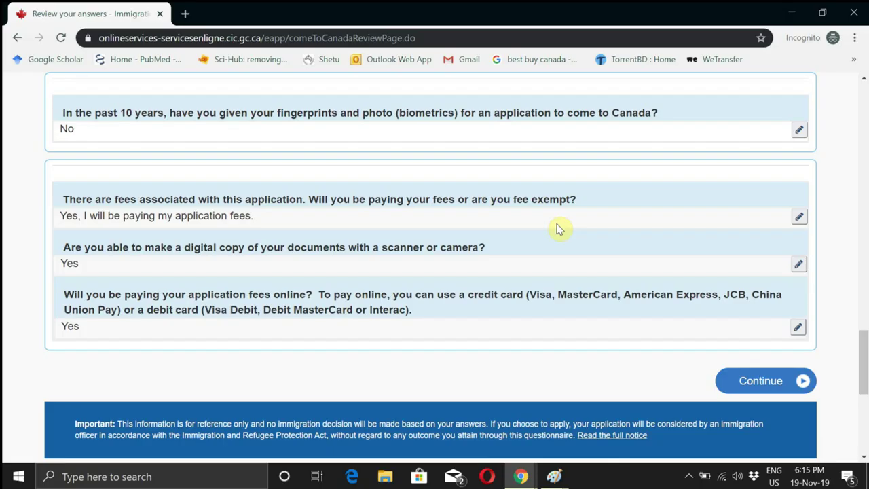
scroll(558, 228, up, 10)
scroll(558, 230, up, 10)
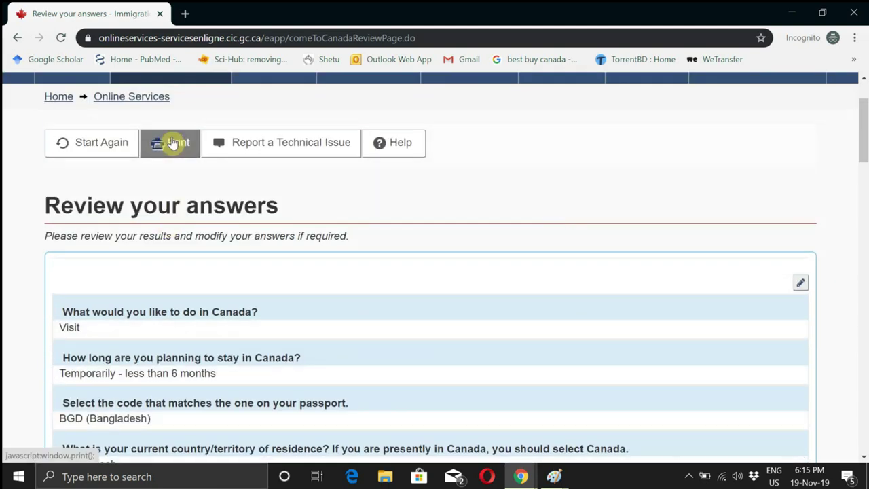
click(172, 143)
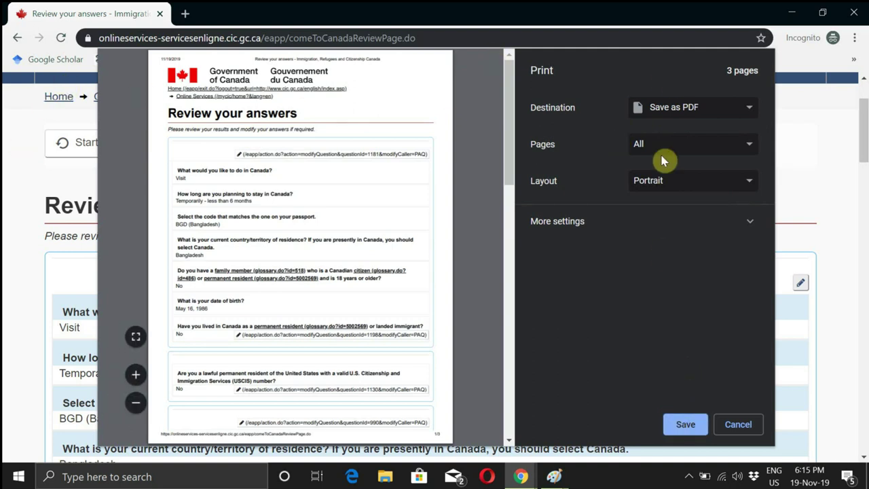
click(754, 431)
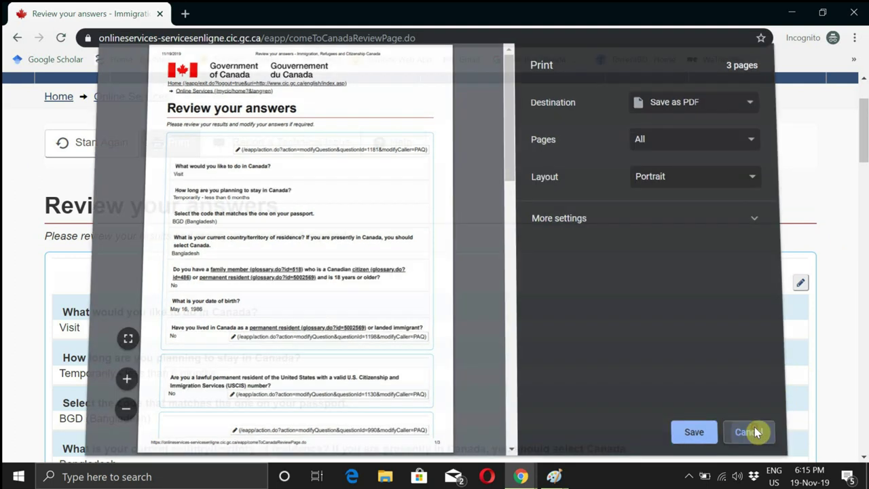
scroll(572, 271, down, 8)
scroll(572, 271, down, 15)
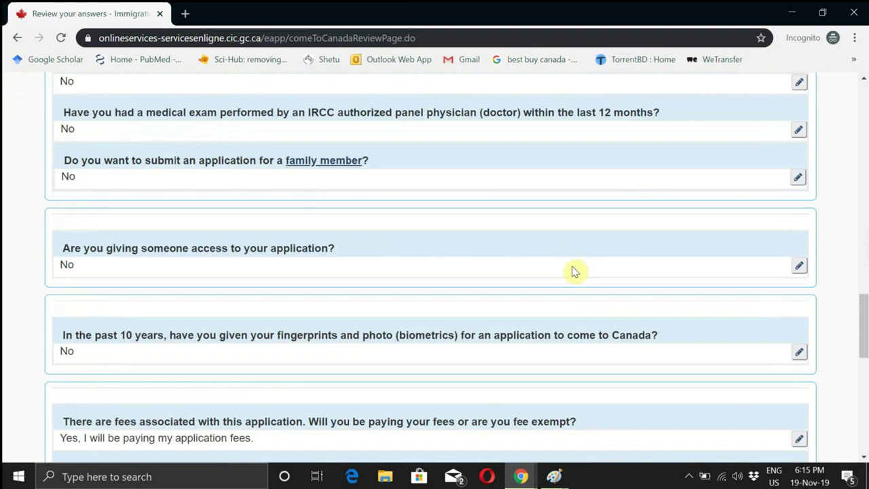
scroll(572, 271, up, 2)
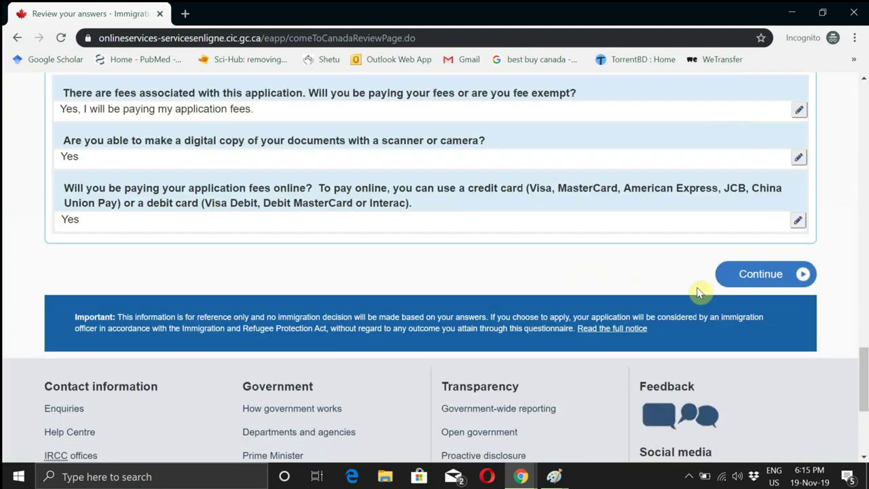
Read the 'Submitting your application' instructions through Step 4: Pay your fees, then continue.
click(732, 280)
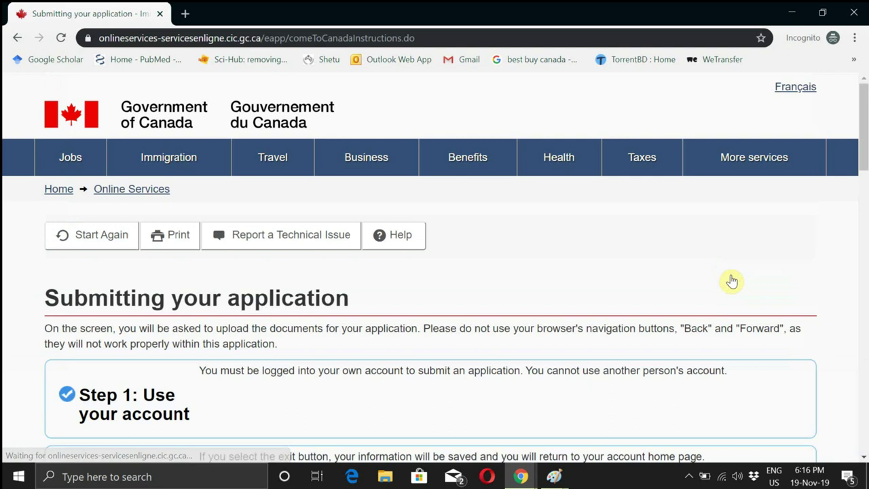
scroll(731, 280, down, 2)
scroll(731, 281, down, 2)
scroll(731, 280, up, 2)
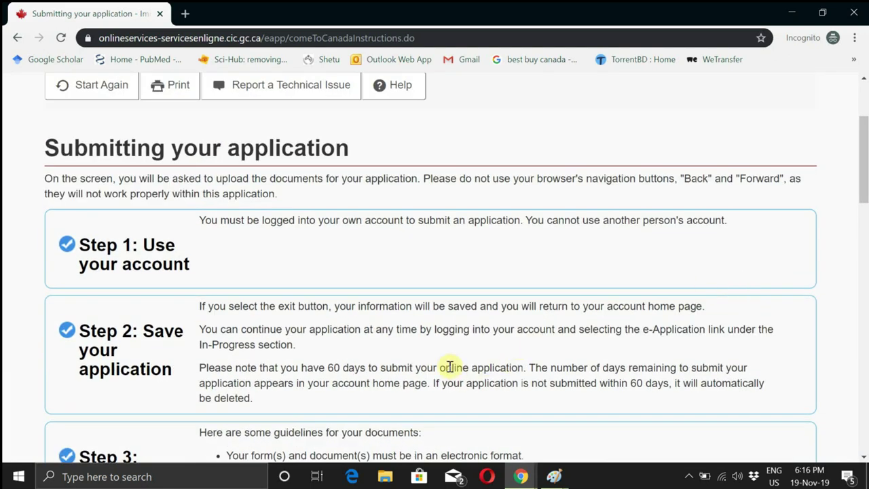
scroll(450, 366, down, 3)
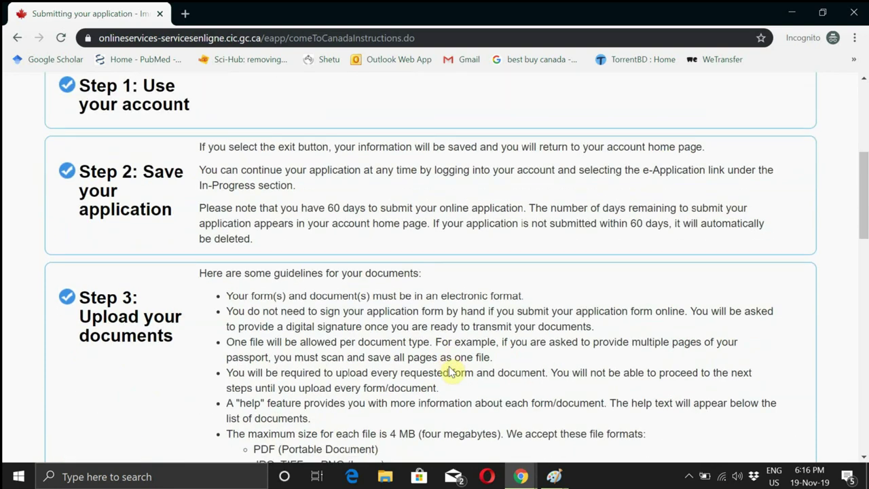
scroll(450, 372, down, 5)
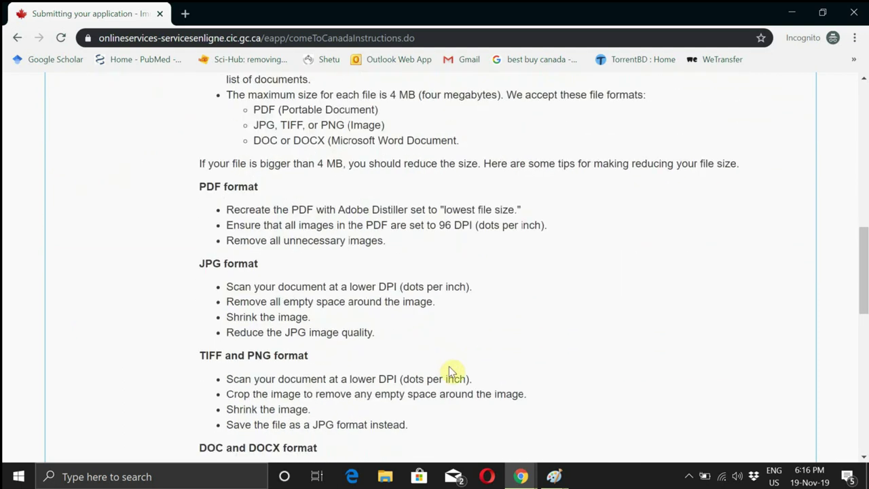
scroll(451, 372, up, 1)
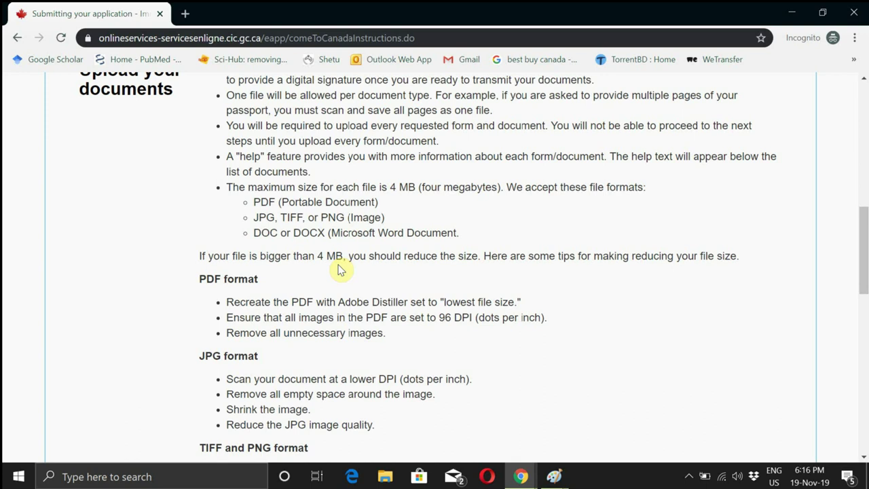
scroll(340, 269, down, 2)
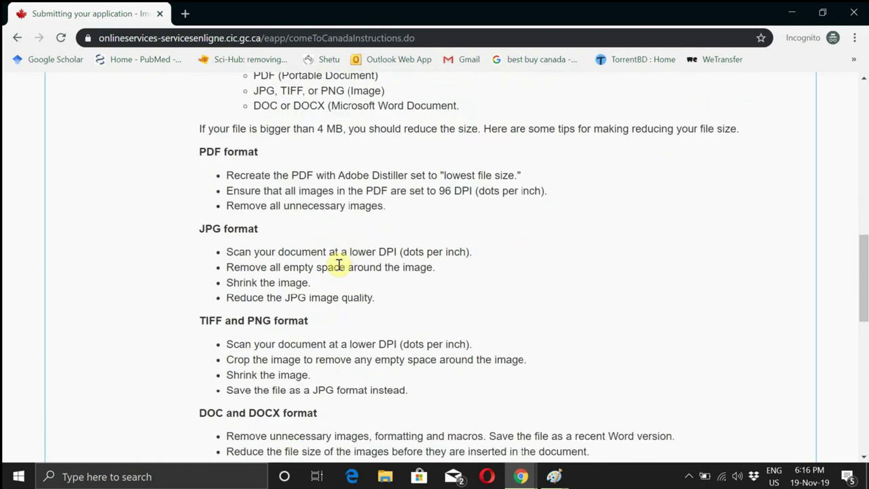
scroll(338, 264, down, 2)
scroll(339, 264, down, 3)
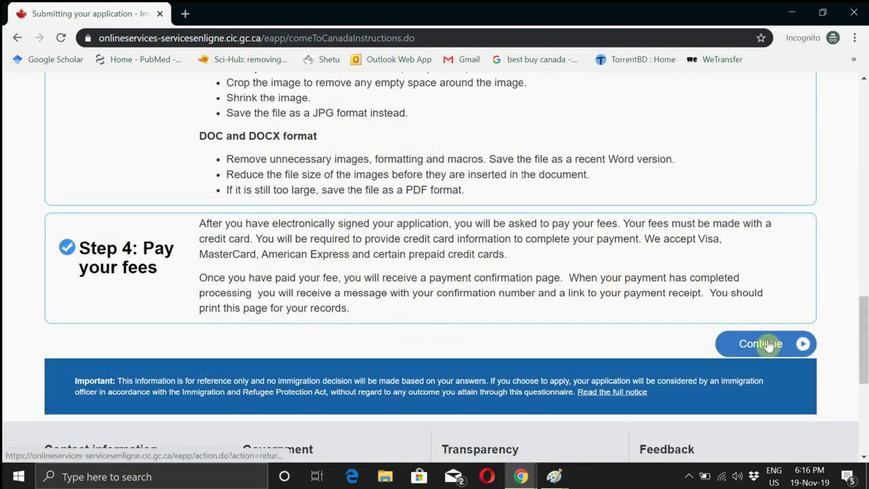
click(768, 344)
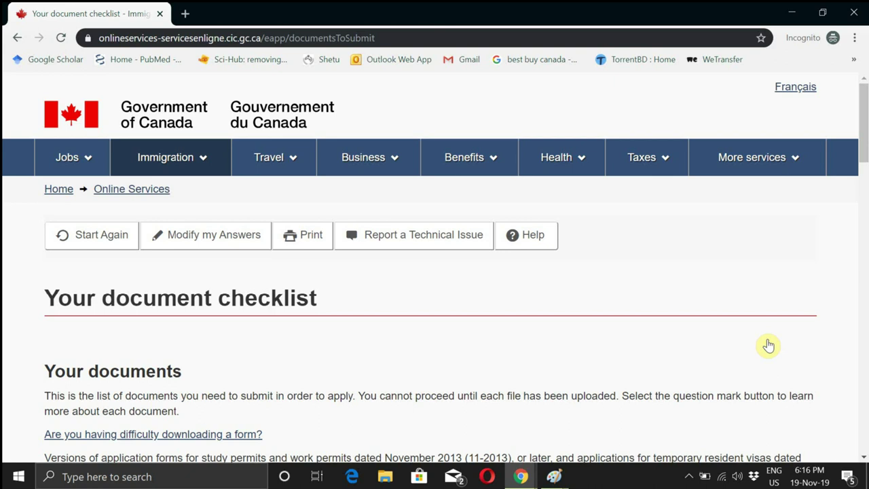
Scroll the checklist to view the IMM5257 form and the travel history, passport, financial proof and photo requirements, all Not Provided.
scroll(767, 345, down, 4)
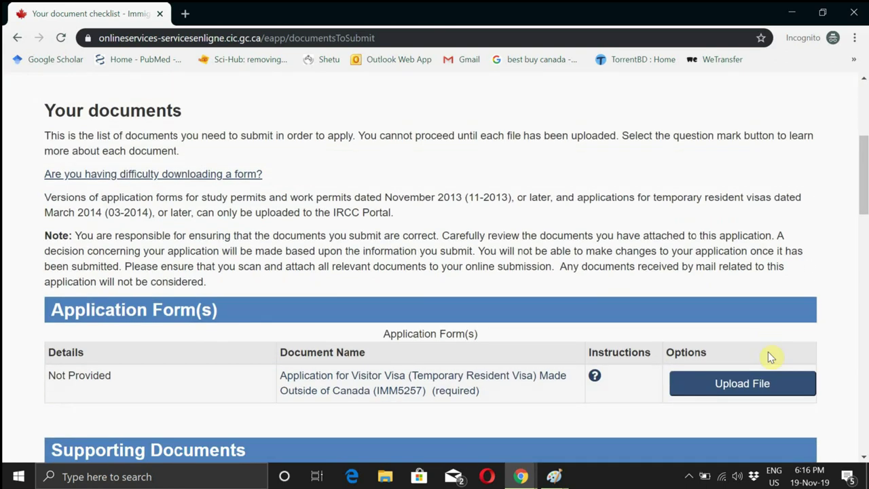
scroll(769, 350, up, 3)
scroll(769, 351, down, 2)
scroll(769, 352, up, 1)
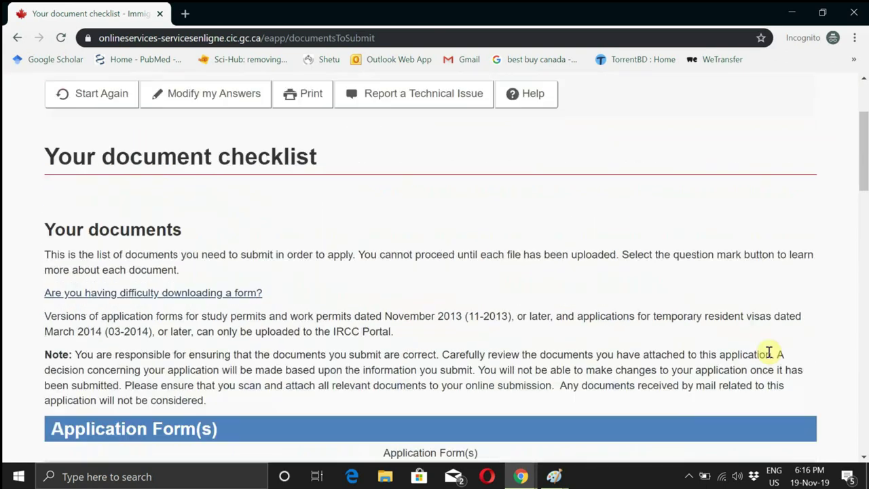
scroll(768, 352, down, 1)
scroll(769, 353, up, 1)
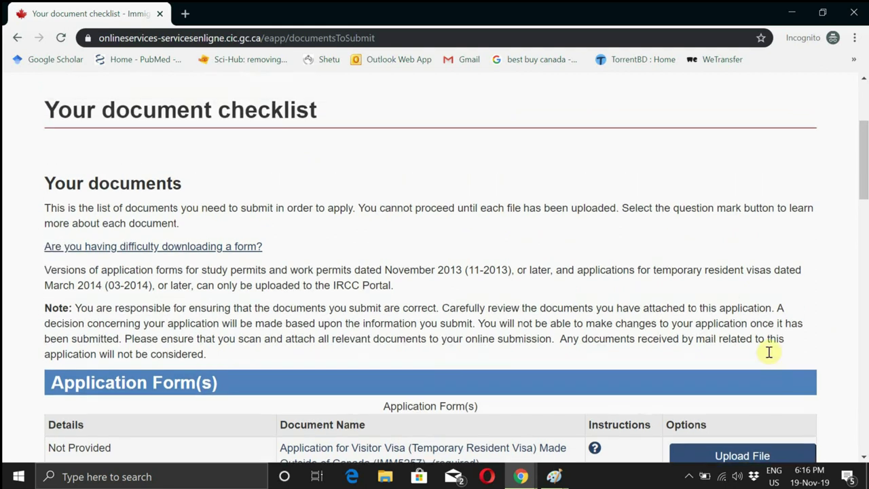
scroll(676, 314, down, 1)
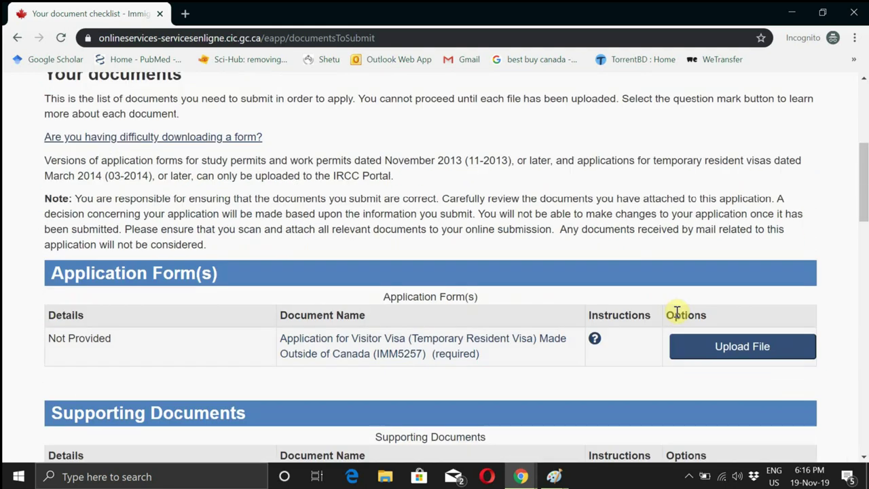
scroll(676, 315, down, 3)
scroll(677, 314, up, 3)
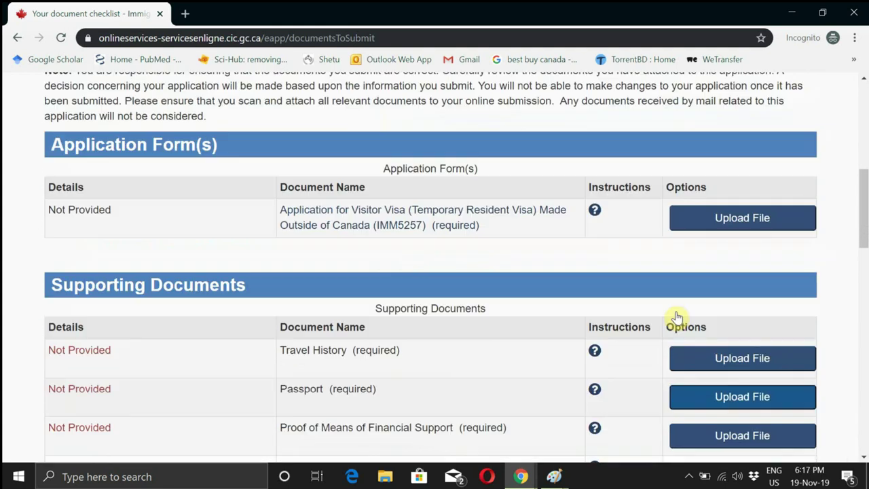
scroll(677, 317, down, 2)
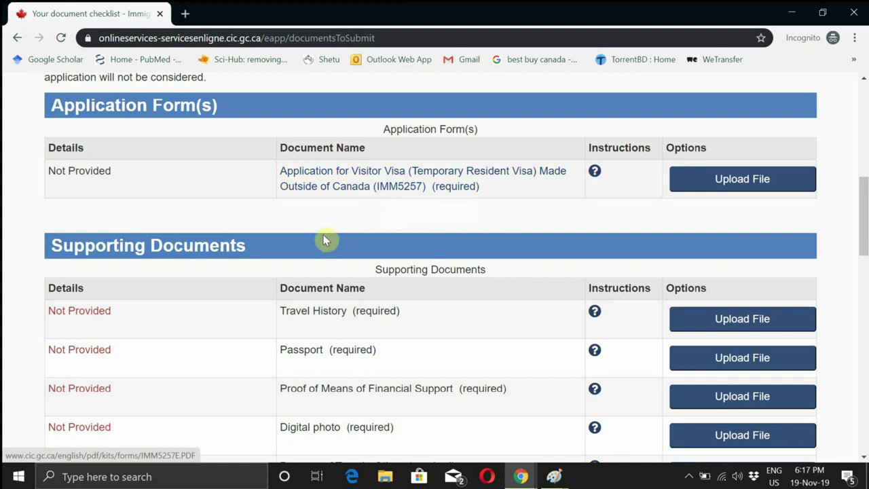
Open the IMM5257 visitor visa application PDF in a new tab and skim it.
click(459, 176)
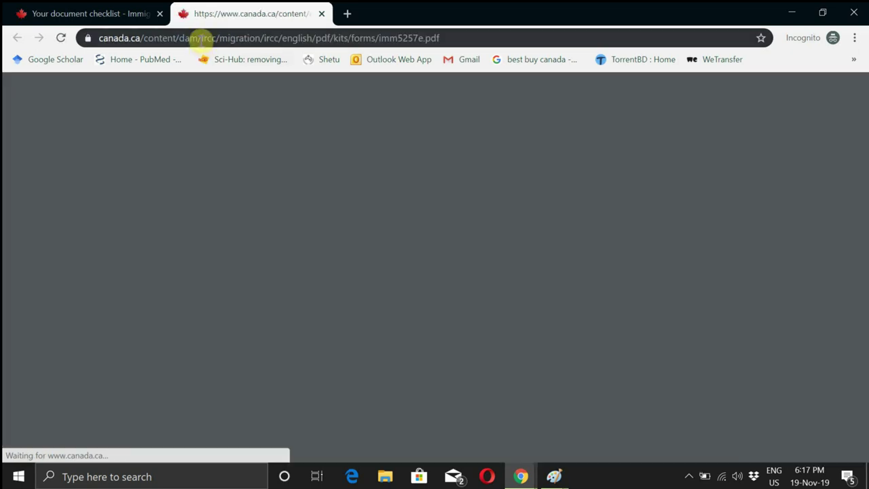
scroll(489, 253, down, 2)
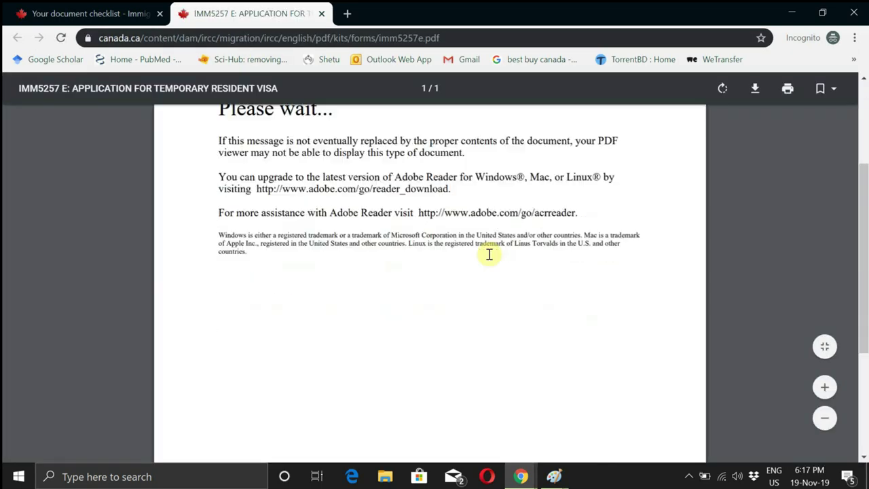
scroll(488, 254, up, 5)
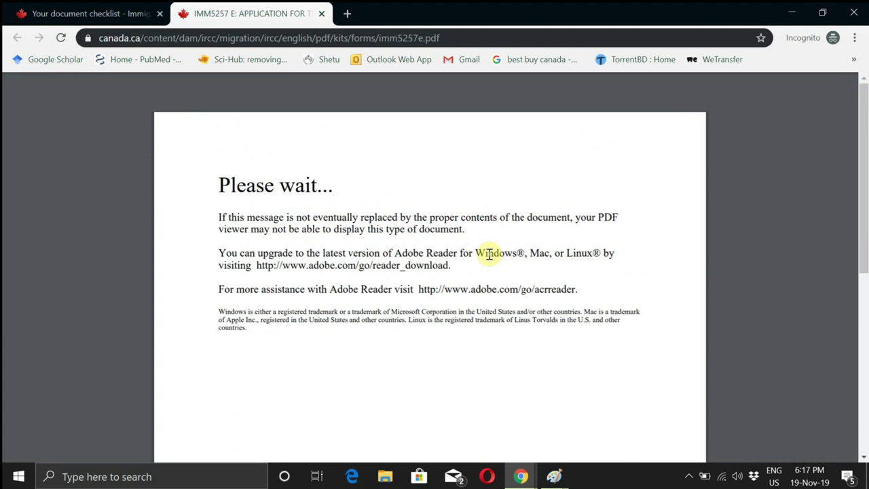
Return to the document checklist tab after a second look at the IMM5257 form.
click(129, 25)
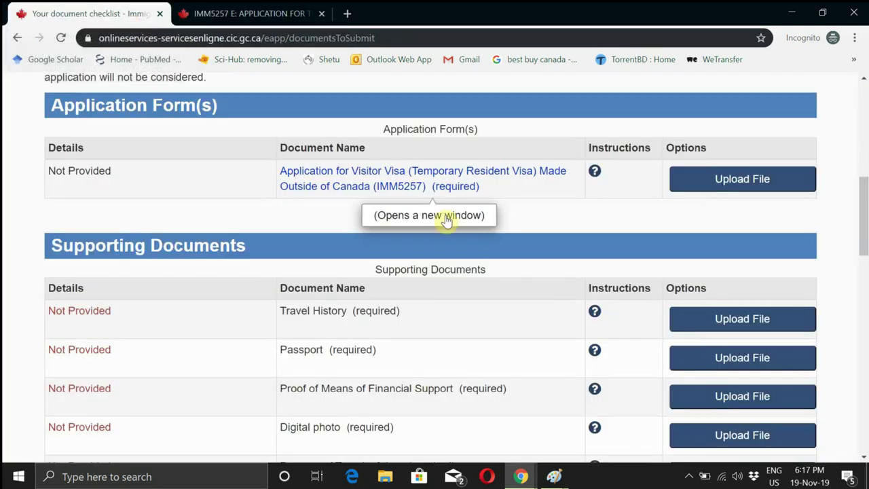
click(251, 23)
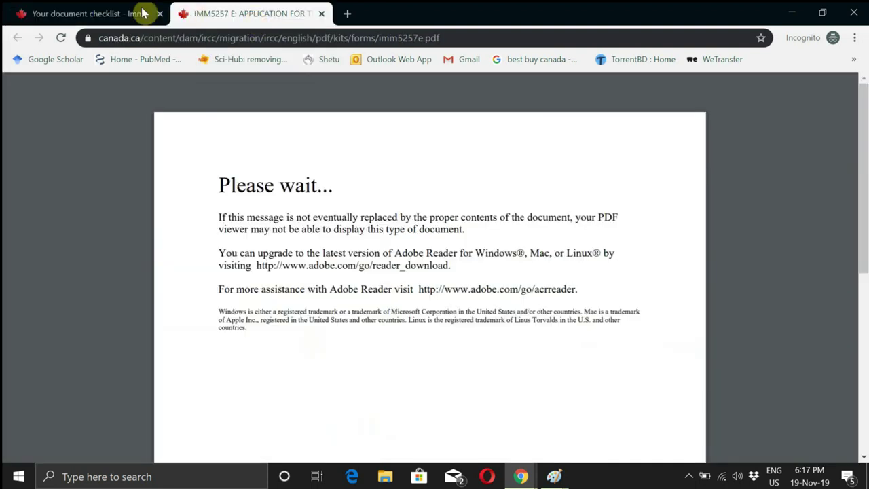
click(88, 14)
scroll(540, 228, down, 1)
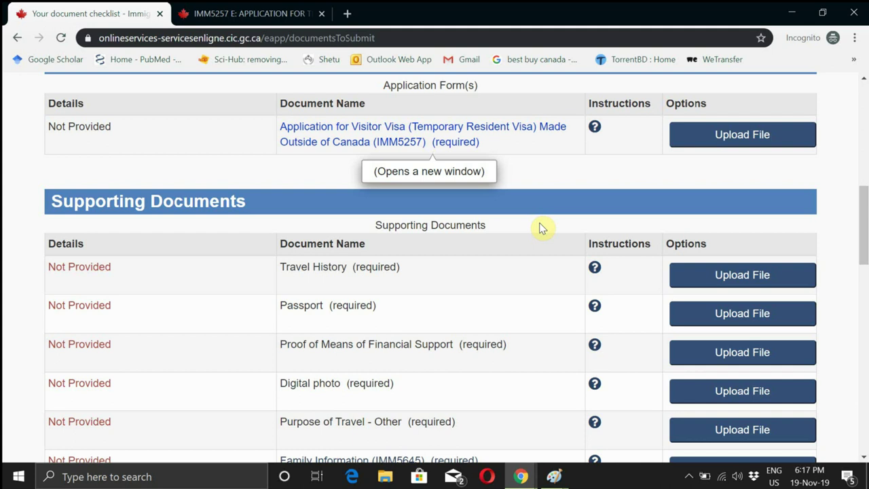
Scroll down past Family Information (IMM5645) and optional Schedule 1 and Client Information to the fees.
scroll(541, 228, down, 1)
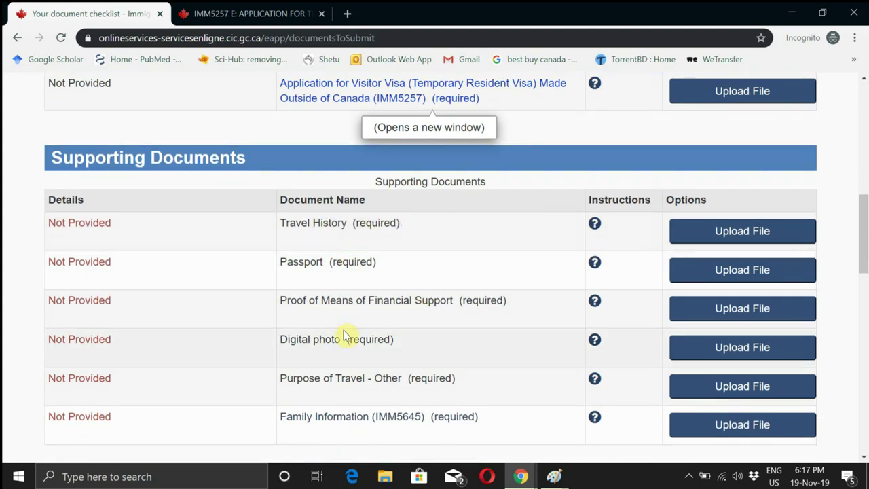
scroll(406, 323, down, 1)
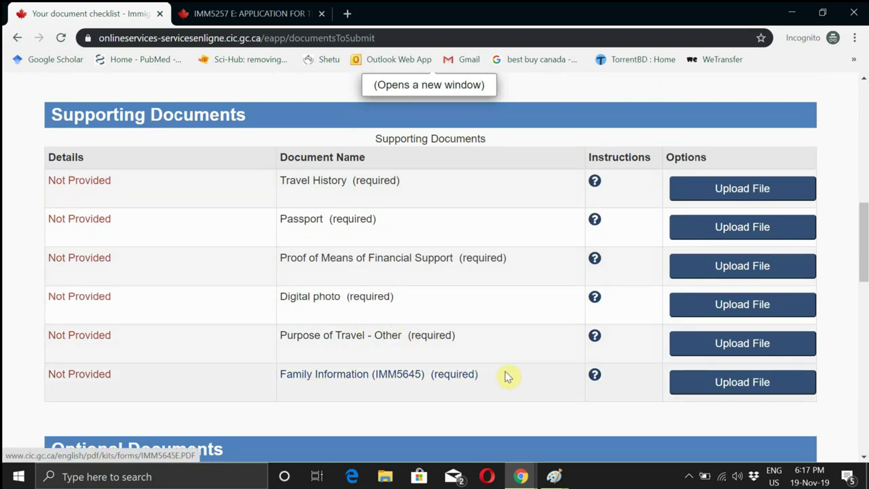
scroll(508, 374, down, 2)
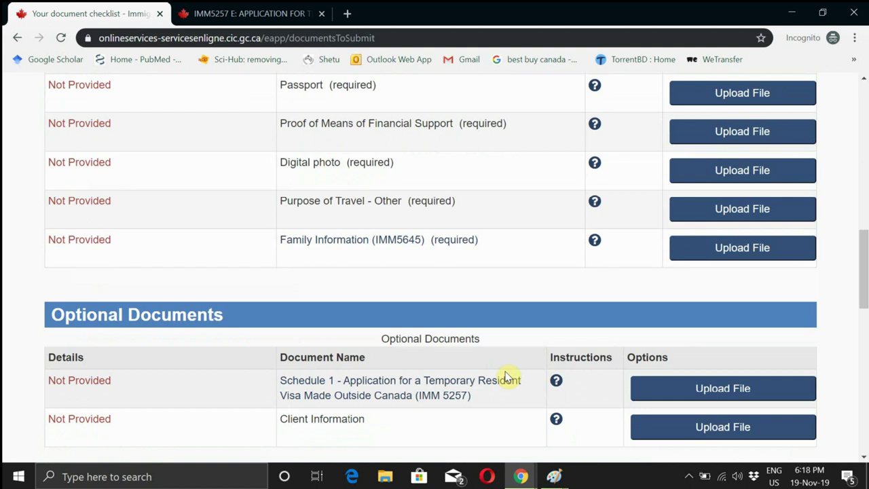
scroll(508, 378, down, 1)
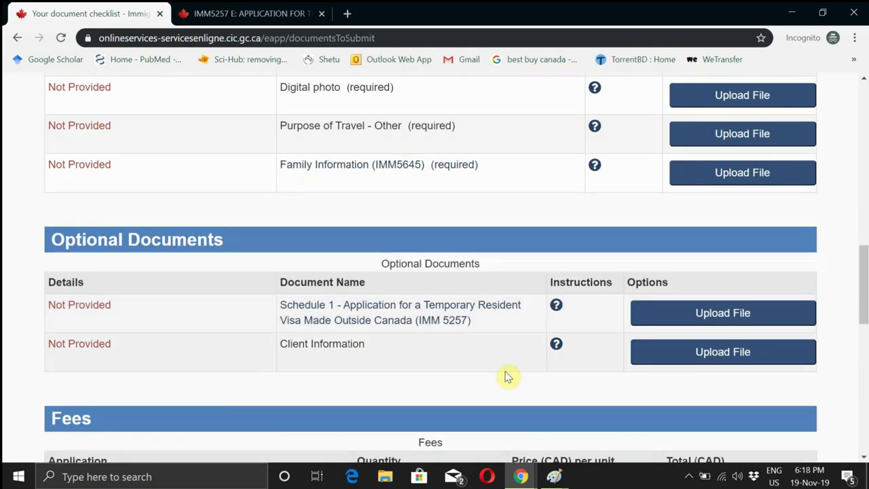
scroll(506, 377, down, 2)
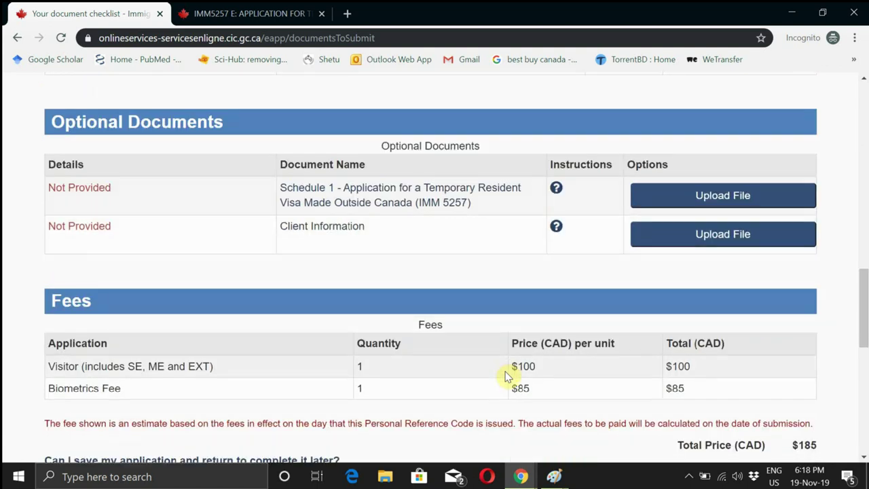
scroll(507, 377, down, 1)
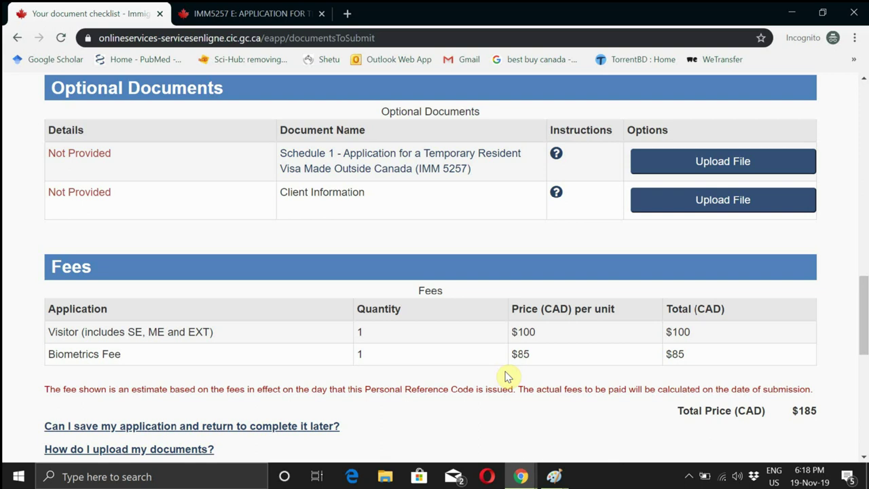
Re-check the optional documents and the $185 fees table, scrolling back and forth.
scroll(506, 377, up, 10)
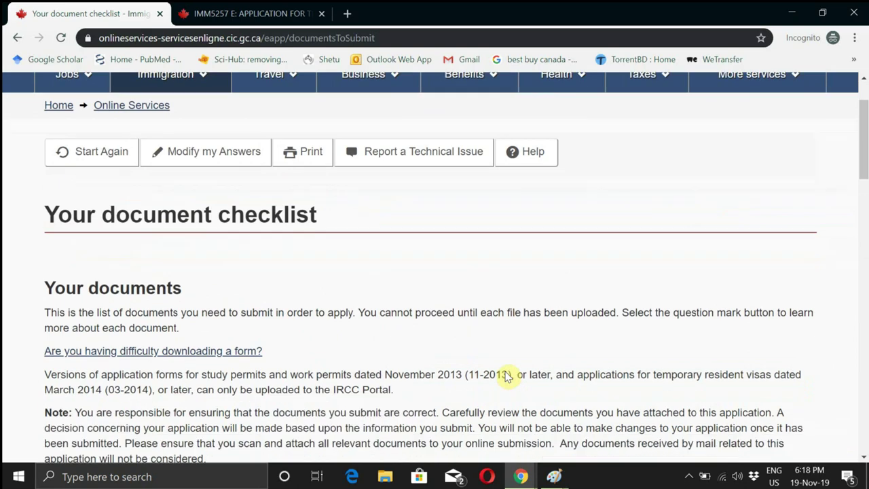
scroll(506, 377, down, 5)
scroll(505, 377, down, 4)
scroll(506, 377, up, 10)
scroll(506, 377, down, 8)
scroll(505, 376, down, 10)
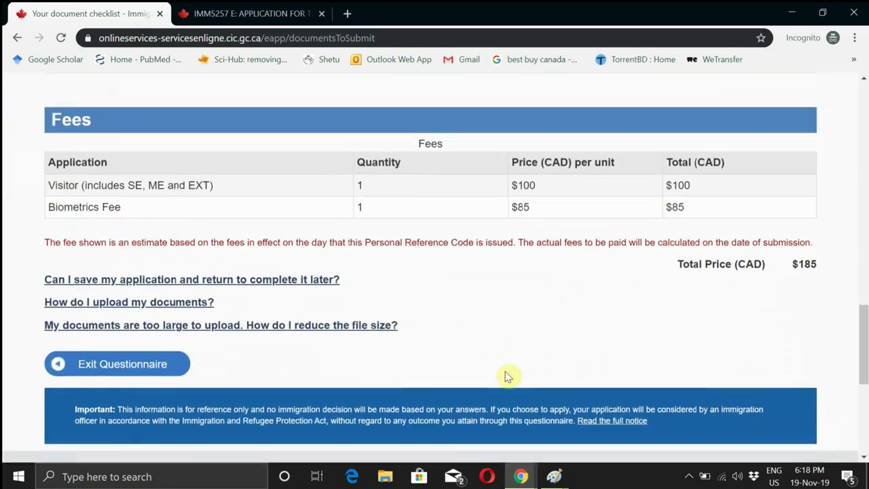
scroll(505, 377, up, 10)
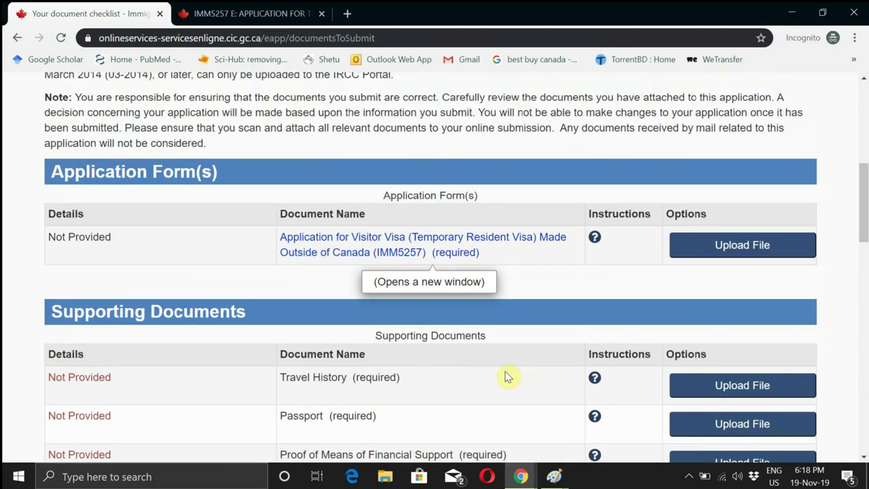
scroll(506, 377, down, 3)
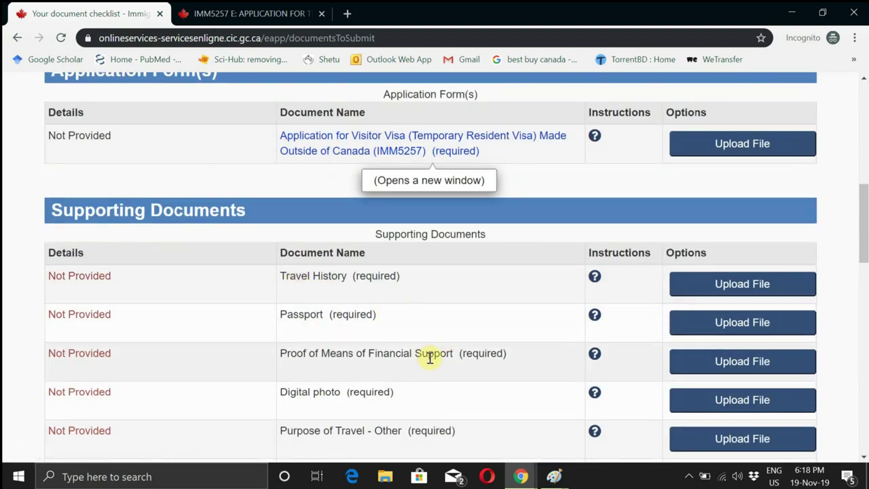
scroll(430, 357, down, 1)
scroll(431, 360, down, 3)
scroll(430, 361, up, 6)
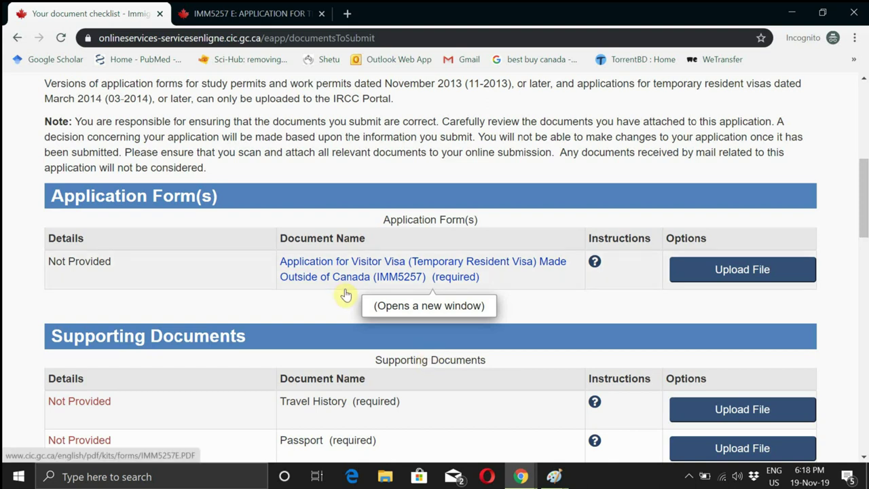
scroll(347, 294, down, 5)
scroll(347, 294, up, 2)
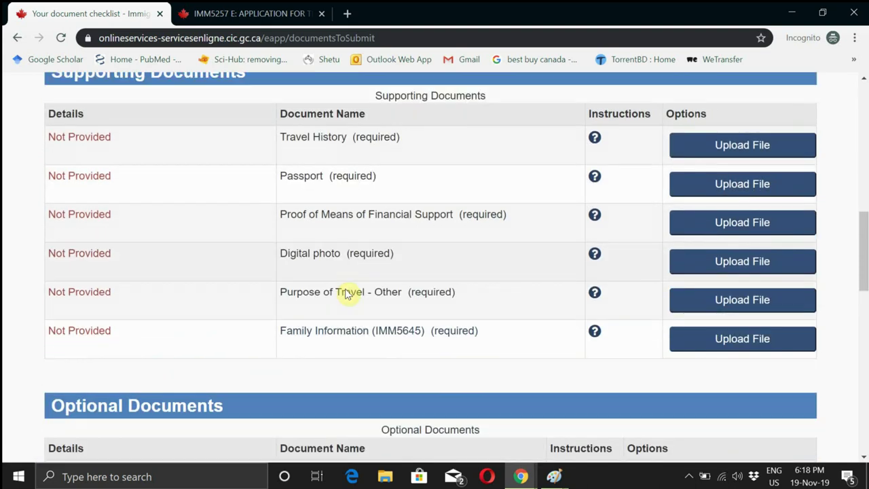
scroll(347, 293, down, 3)
scroll(346, 288, up, 1)
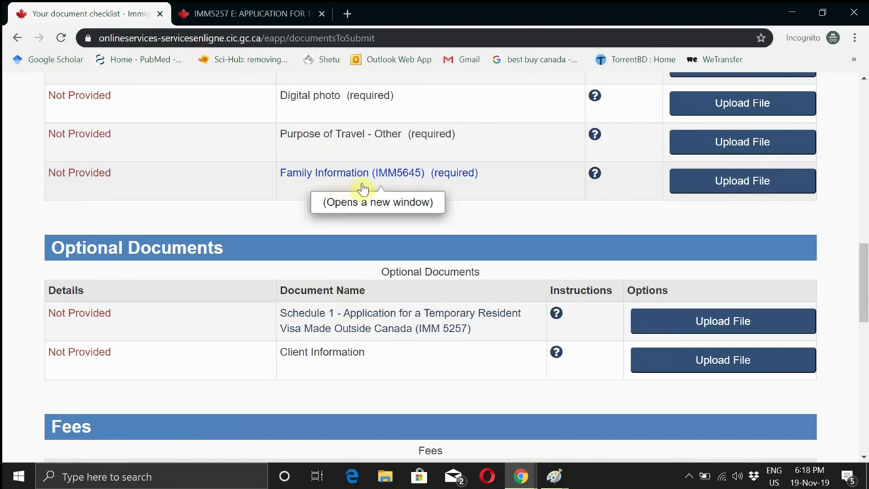